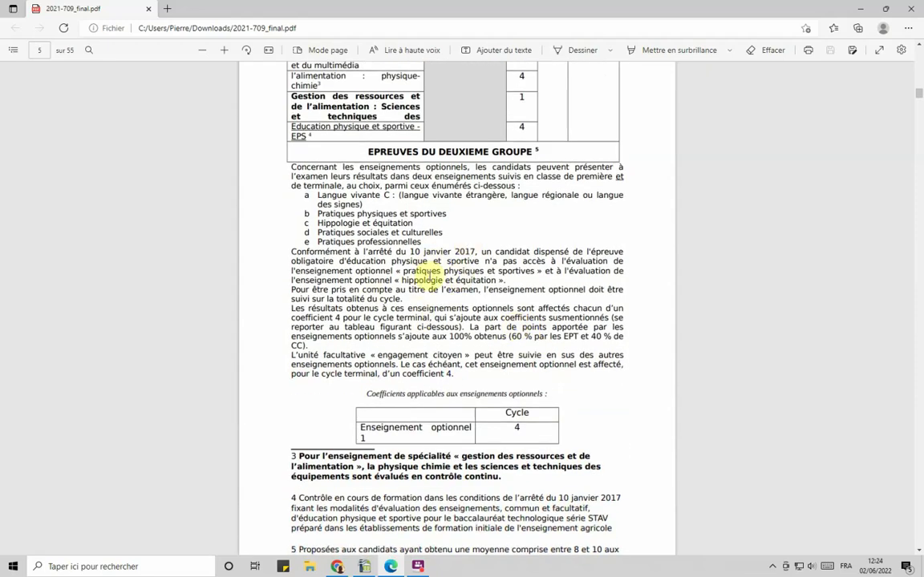
- Review the coefficients table for the optional courses, including the Engagement citoyen row
scroll(421, 268, "down", 4)
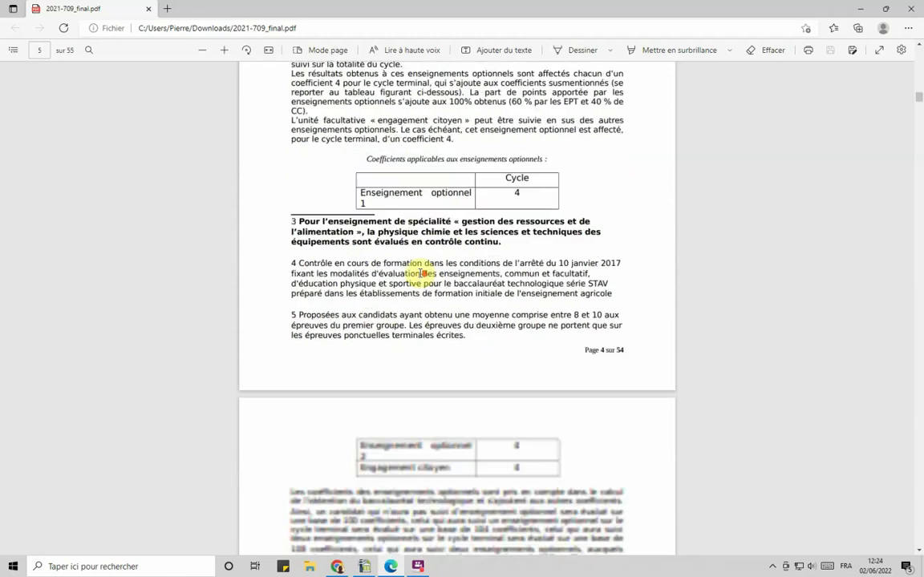
scroll(446, 232, "up", 2)
scroll(446, 232, "down", 2)
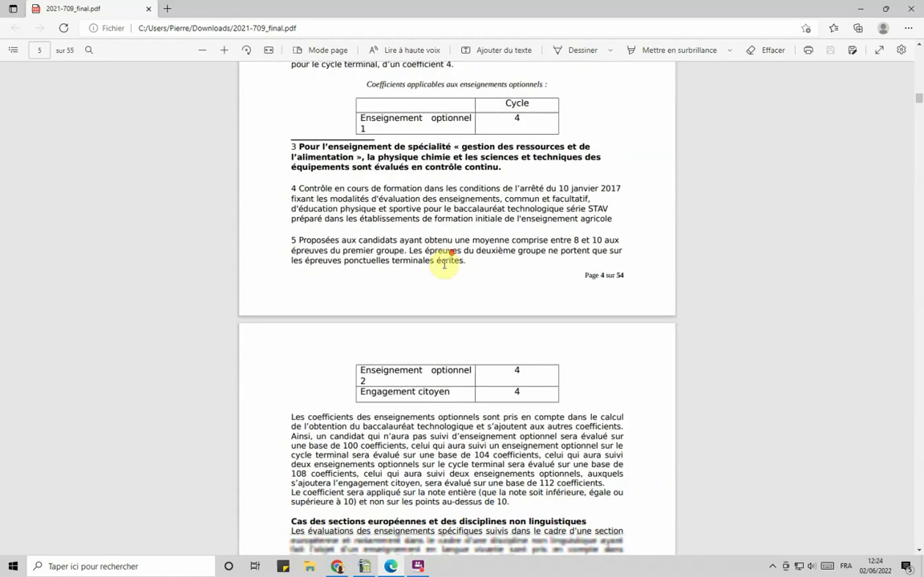
left_click_drag(387, 396, 461, 400)
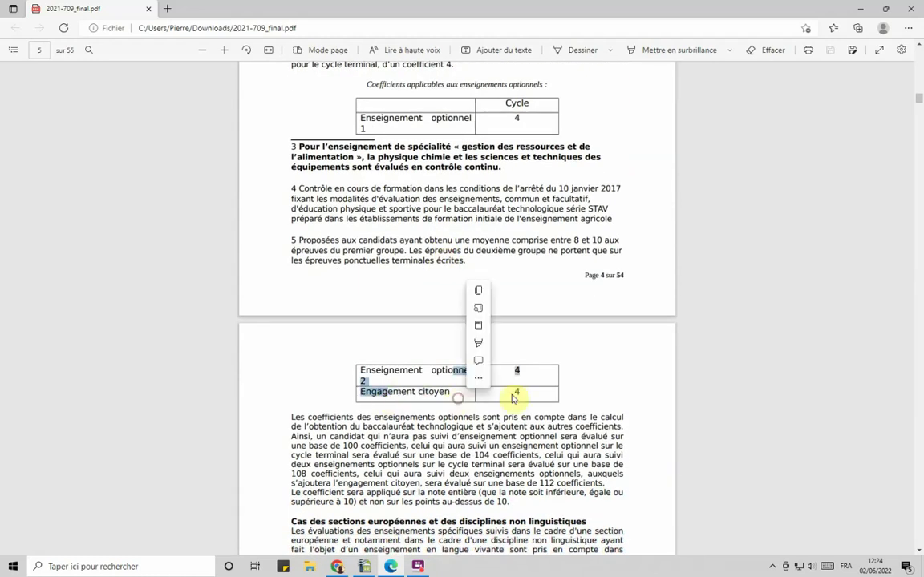
left_click(513, 392)
- Go back to the note's table of contents and open the Gestion des ressources et de l'alimentation section
scroll(509, 383, "up", 7)
scroll(798, 219, "up", 15)
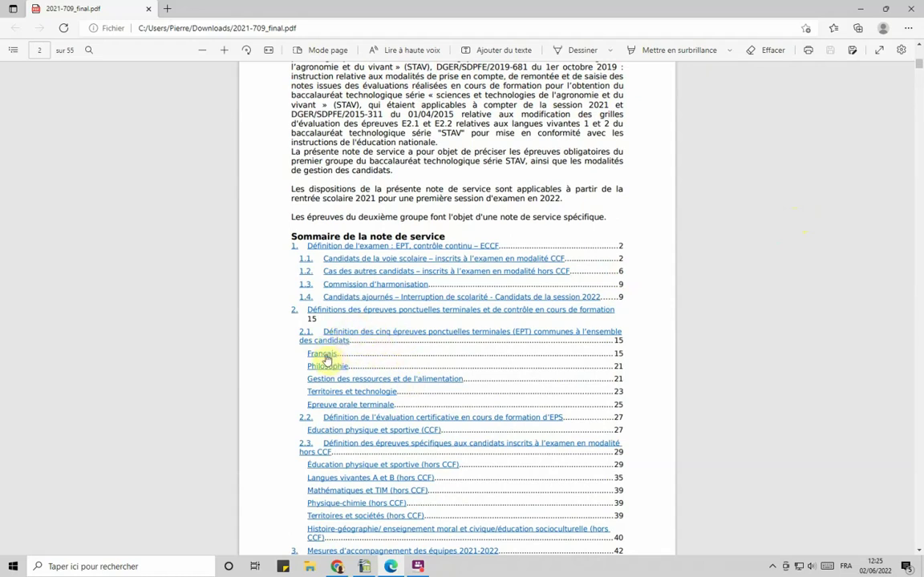
left_click(399, 382)
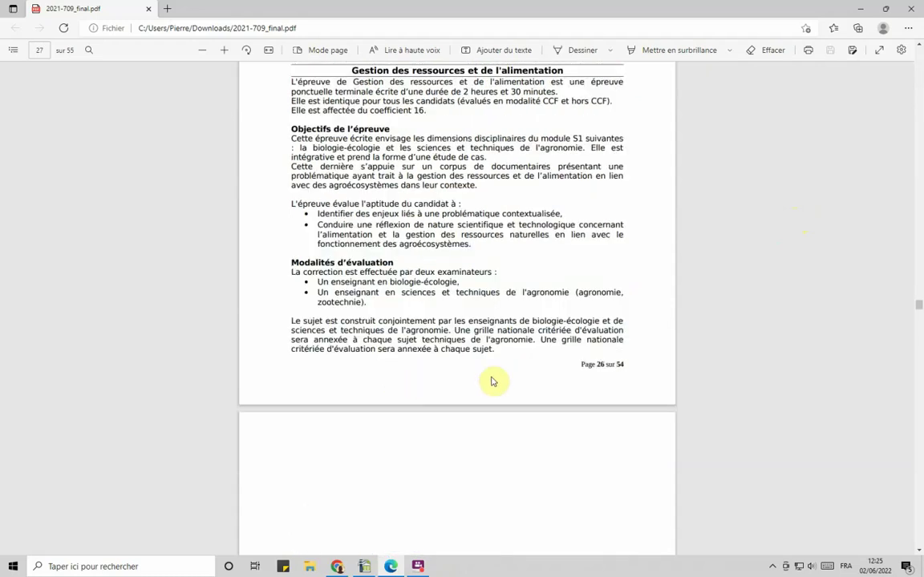
- Examine the coefficient and duration of the Gestion des ressources et de l'alimentation exam, selecting the duration text
double_click(417, 111)
right_click(433, 116)
left_click(398, 108)
left_click_drag(454, 92, 541, 92)
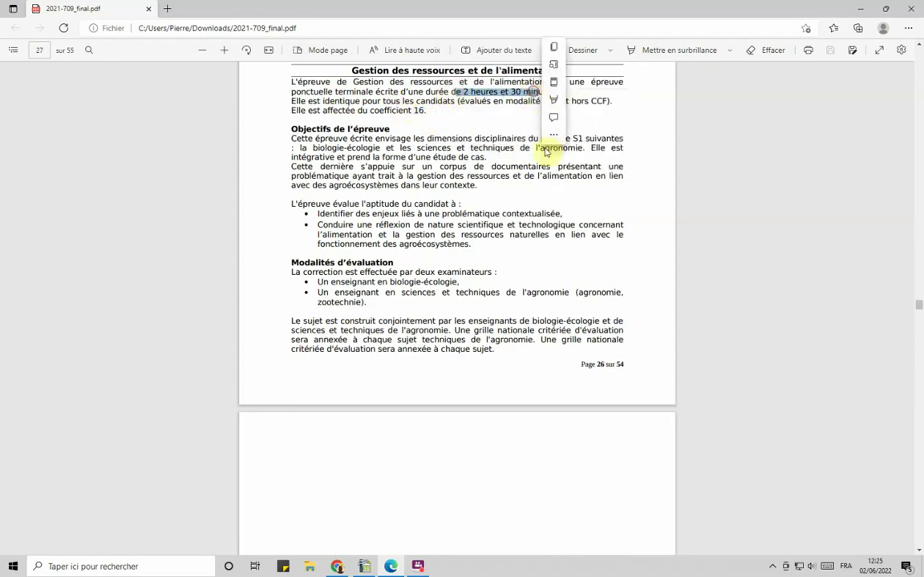
left_click(429, 185)
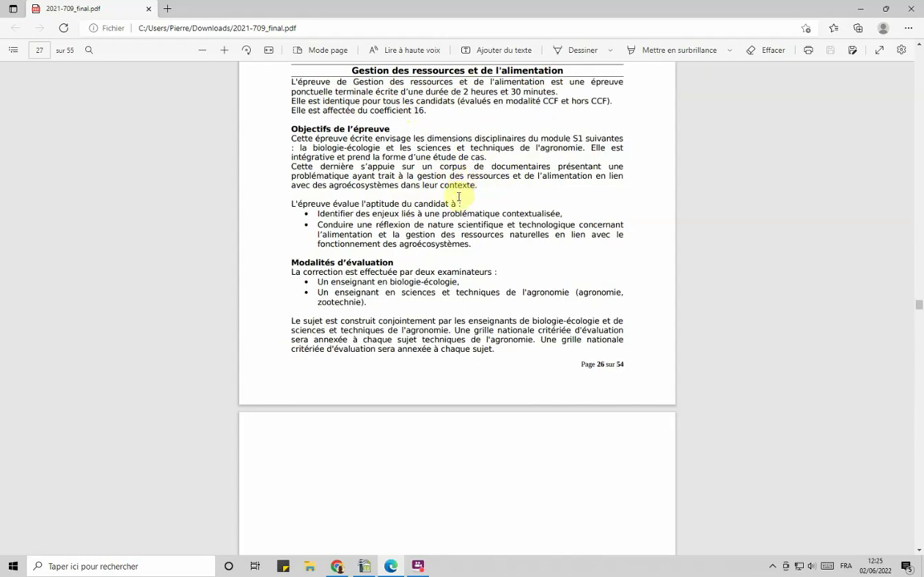
- Read the Modalités d'évaluation of the Gestion des ressources exam, then go back to the Français exam description
scroll(458, 197, "down", 3)
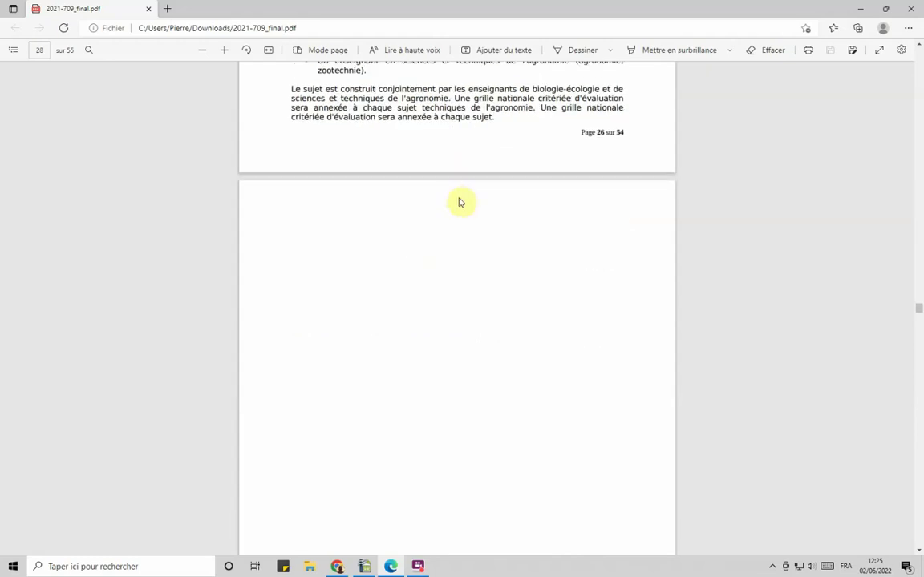
scroll(459, 202, "up", 3)
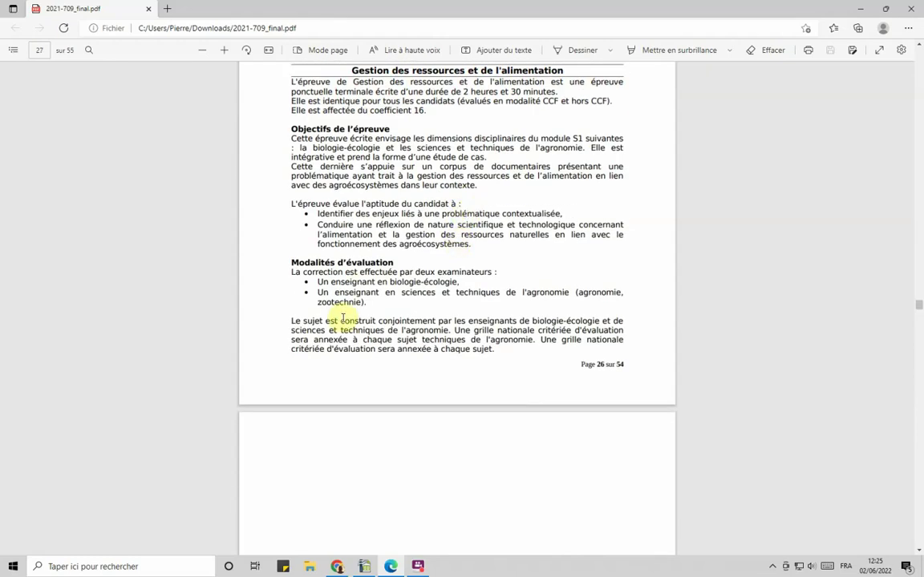
left_click_drag(348, 292, 353, 320)
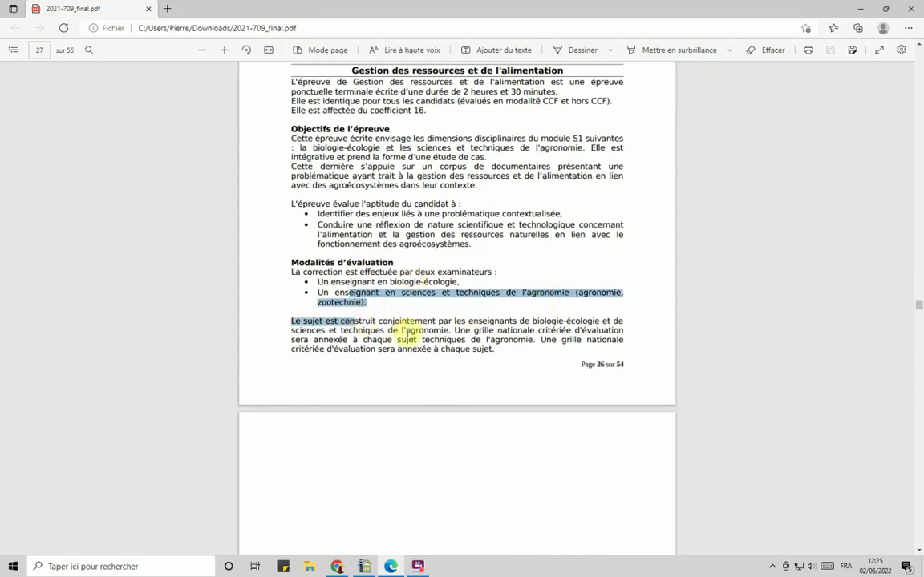
scroll(494, 327, "up", 10)
scroll(500, 321, "up", 15)
scroll(500, 321, "up", 15)
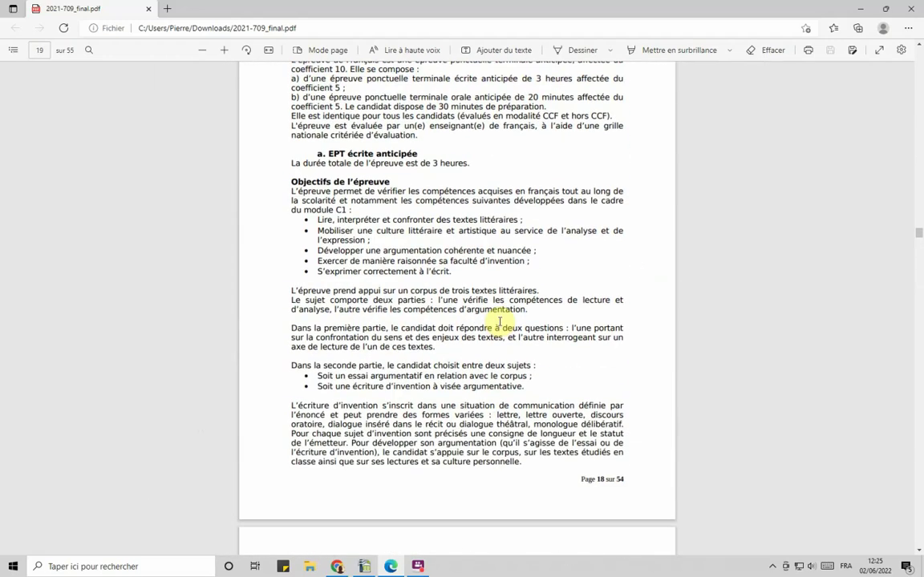
- Switch to STAV Epreuve 1er Groupe.ods in OpenOffice Calc and check the terminal exam coefficients in D4:D9 and their share
left_click(365, 567)
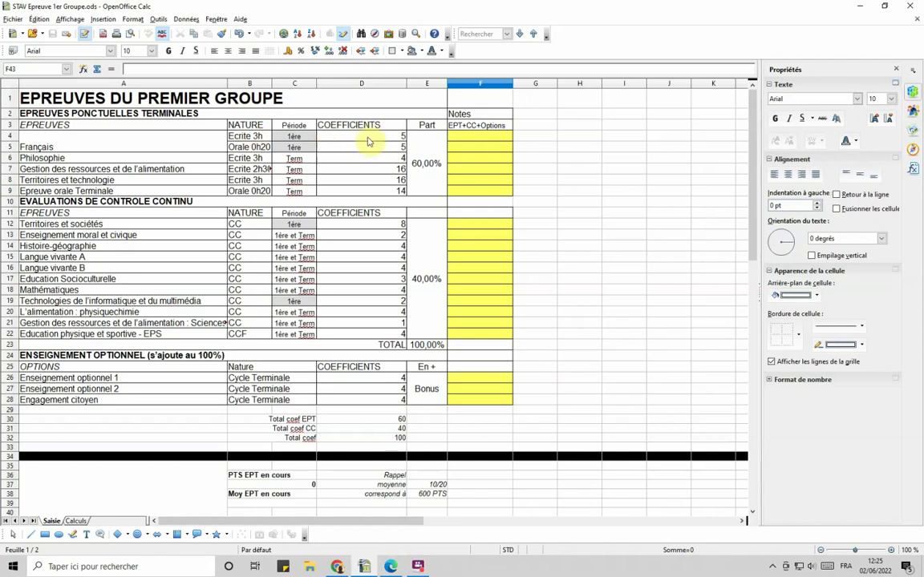
left_click_drag(368, 140, 377, 333)
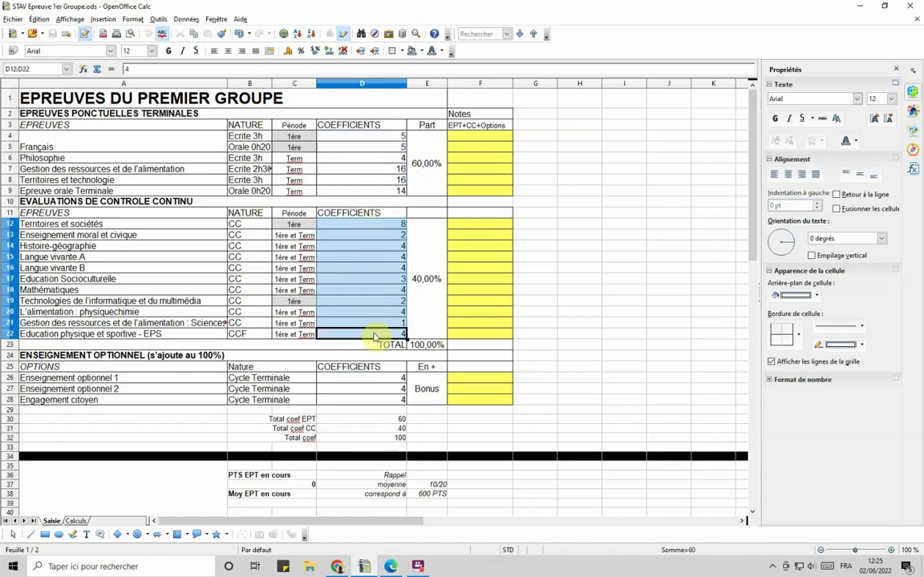
left_click_drag(382, 139, 383, 186)
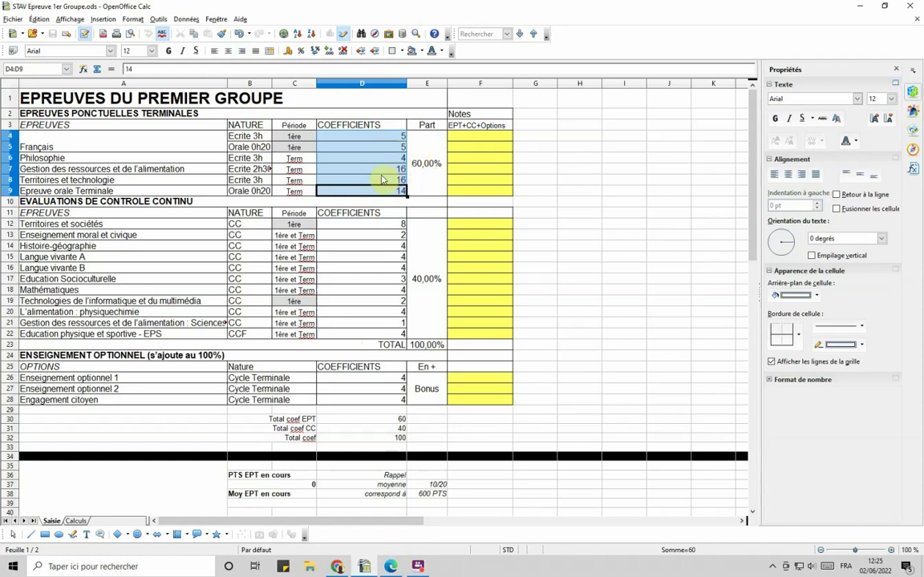
left_click(429, 168)
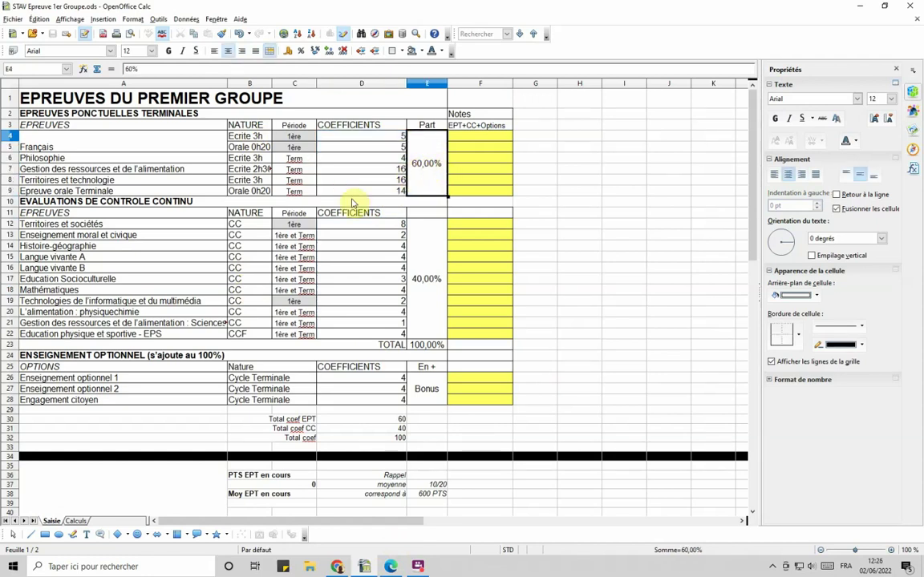
left_click(116, 118)
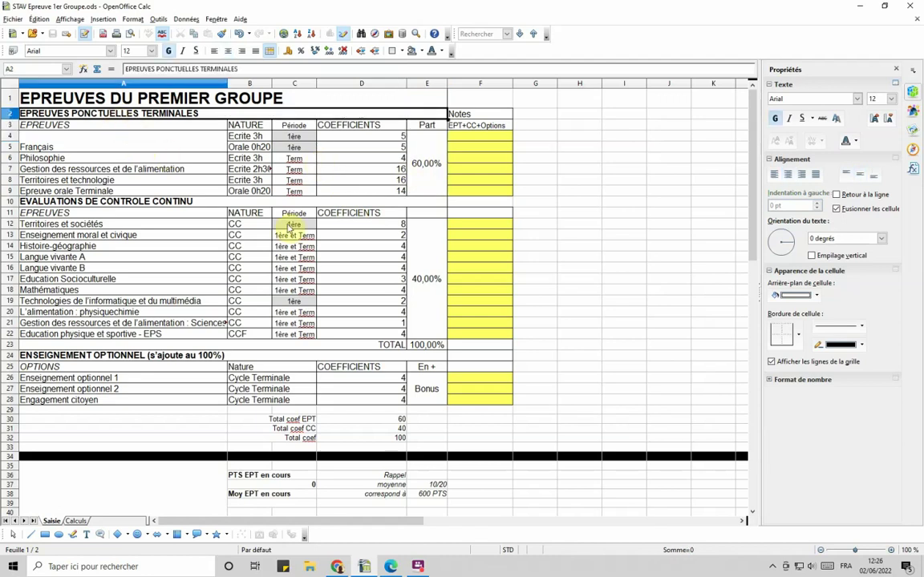
- Check the continuous assessment coefficients in D12:D22, the percentage shares and total, and the optional course coefficients in D26:D28
left_click_drag(358, 224, 369, 336)
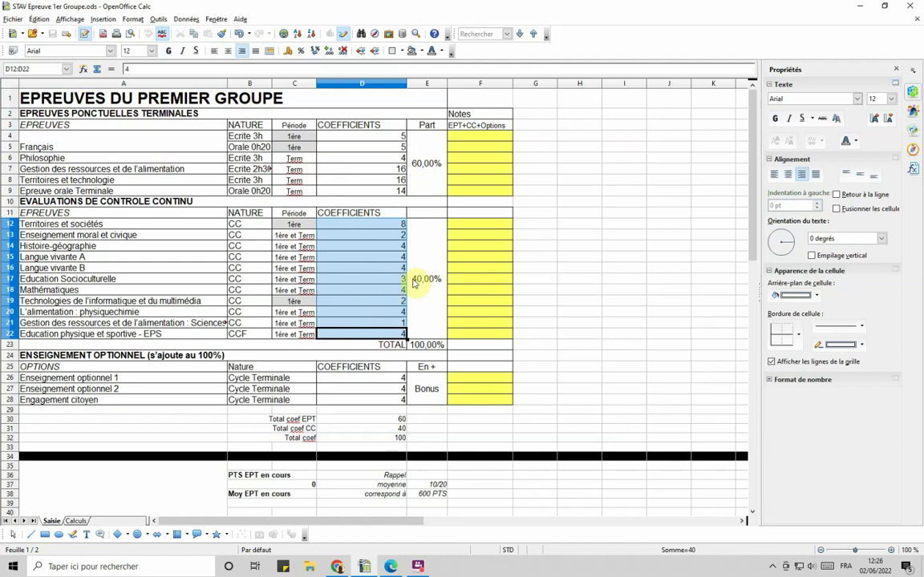
left_click(98, 200)
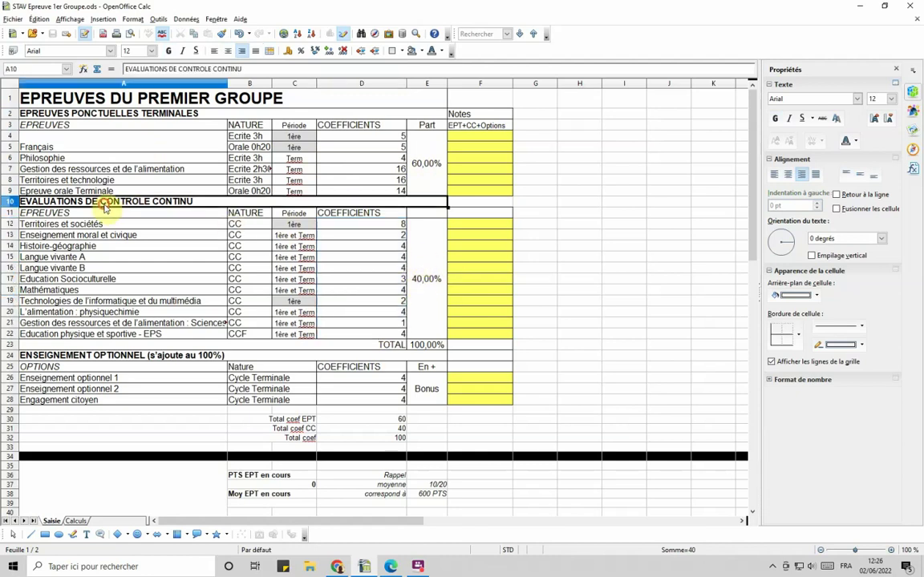
left_click(427, 317)
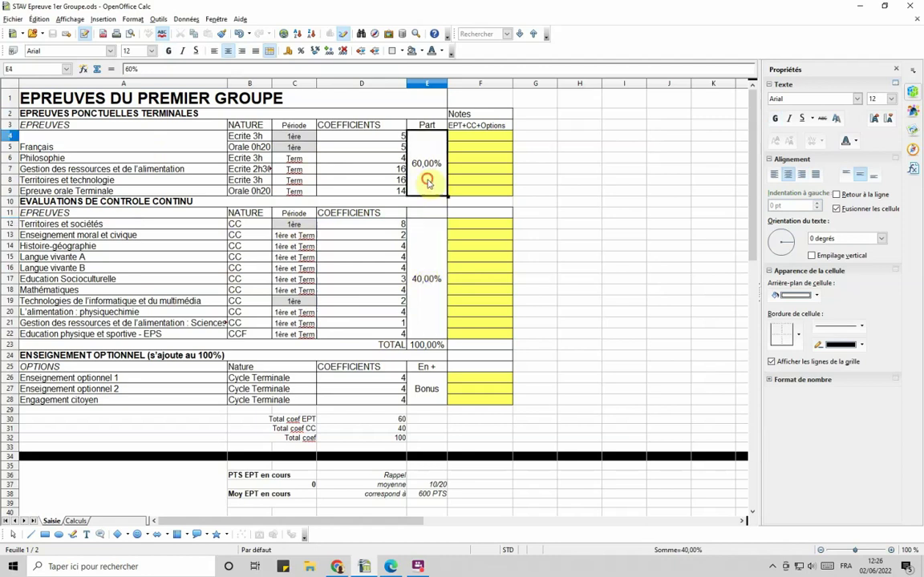
left_click(429, 349)
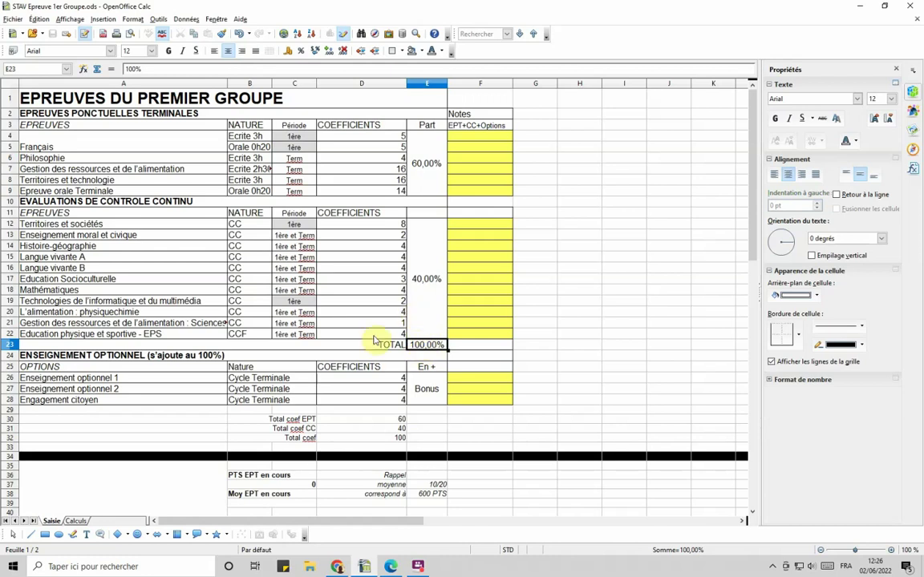
left_click_drag(365, 375, 403, 398)
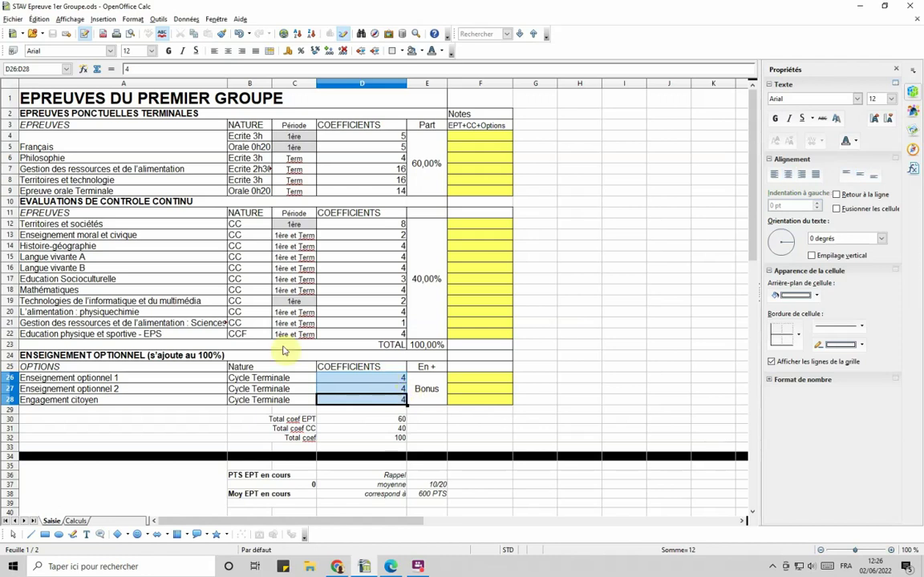
- Review the exam nature of each terminal exam in B4:B9 and of the continuous assessments in B12:B21
left_click(243, 137)
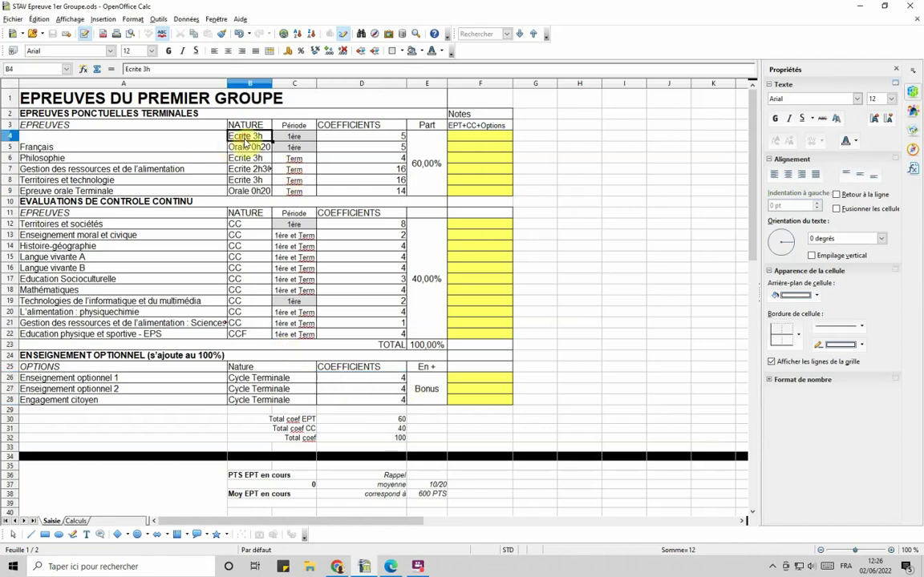
left_click(244, 150)
left_click(245, 158)
left_click(245, 169)
left_click(245, 179)
left_click(244, 191)
left_click_drag(240, 224, 239, 323)
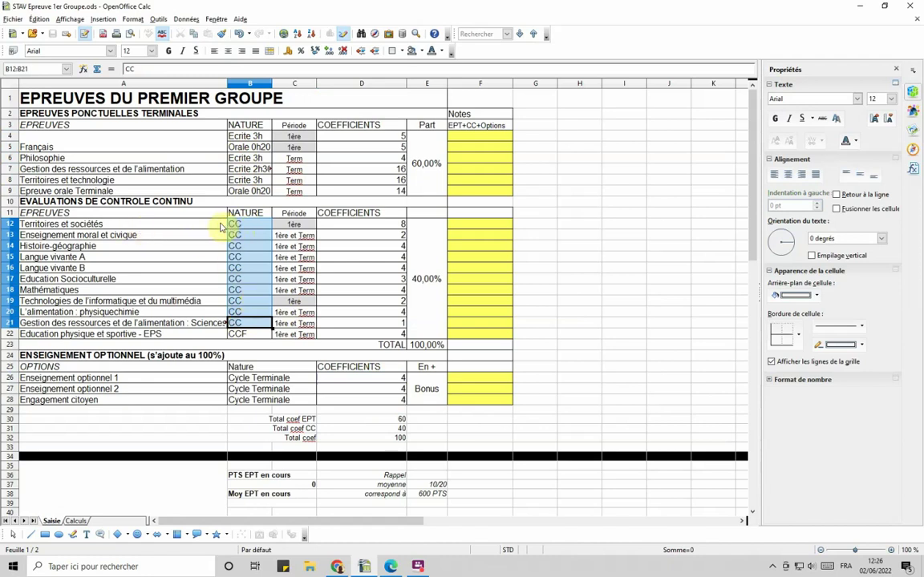
- Examine the Territoires et sociétés row, checking its period and coefficient
left_click(164, 227)
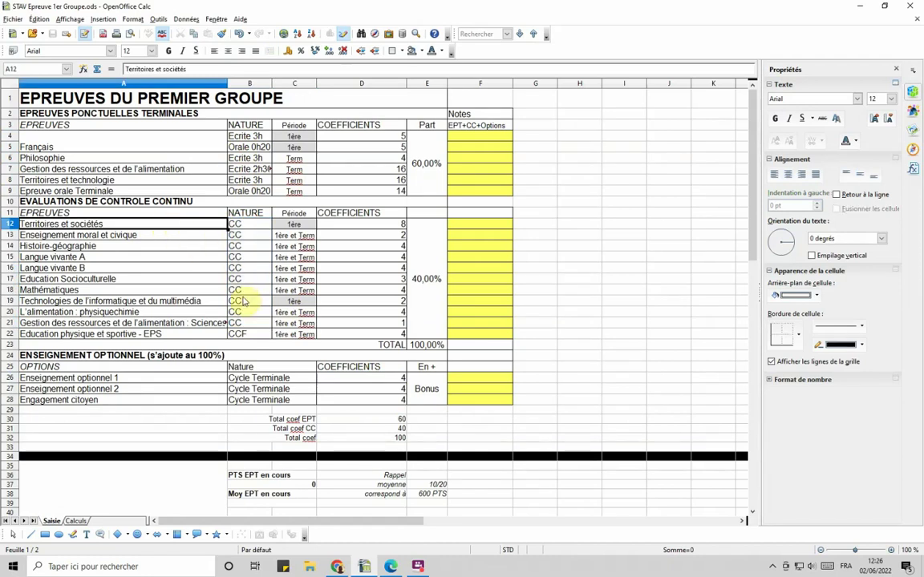
left_click(271, 213)
left_click(83, 226)
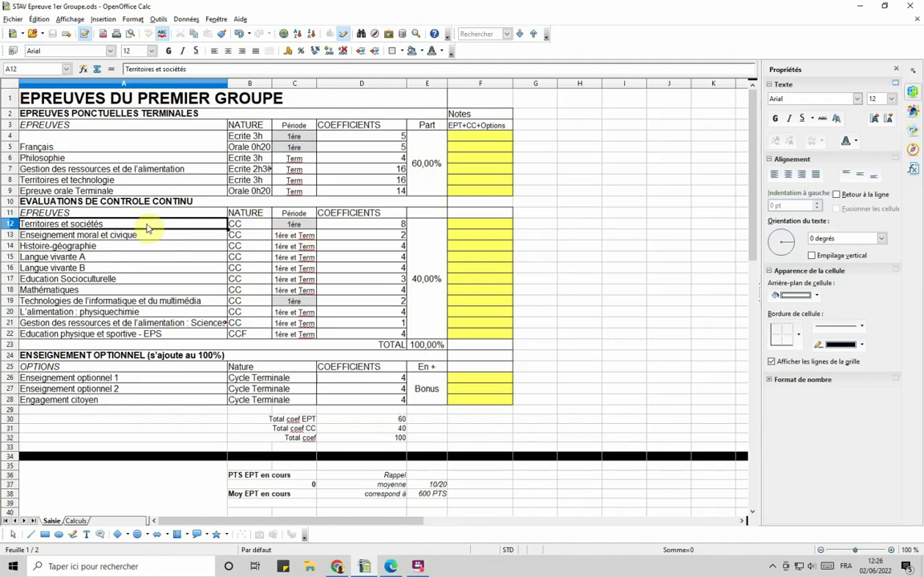
left_click(288, 227)
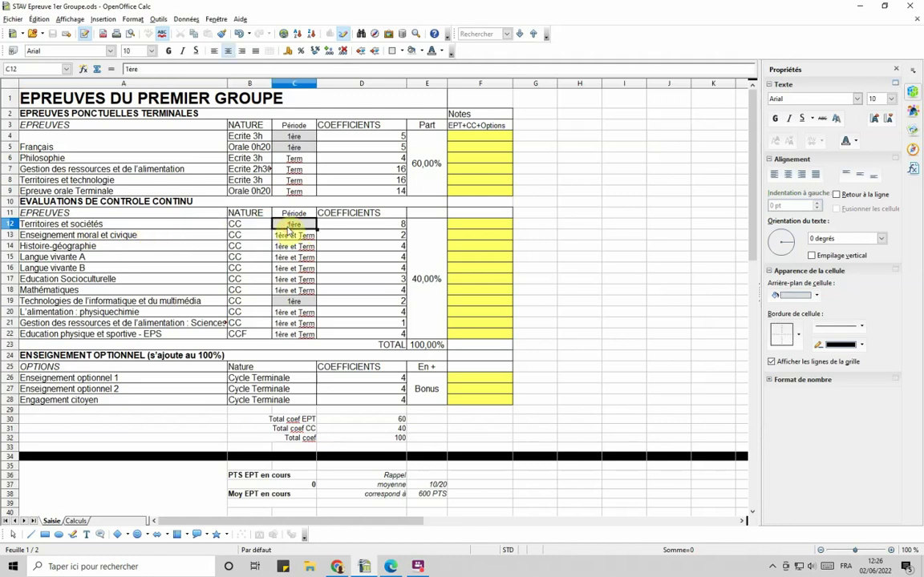
left_click(389, 227)
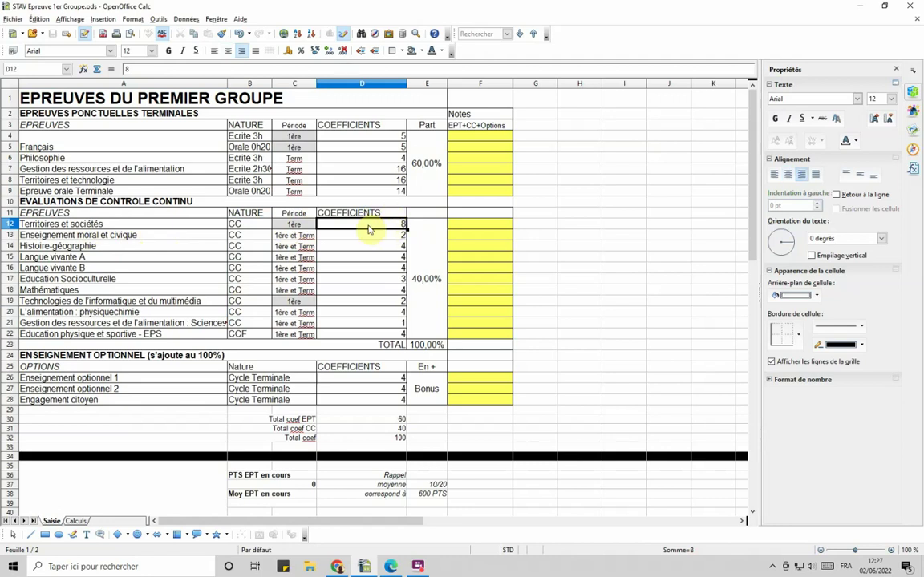
- Examine the Technologies de l'informatique et du multimédia row, checking its period, grade cell and coefficient
left_click(148, 301)
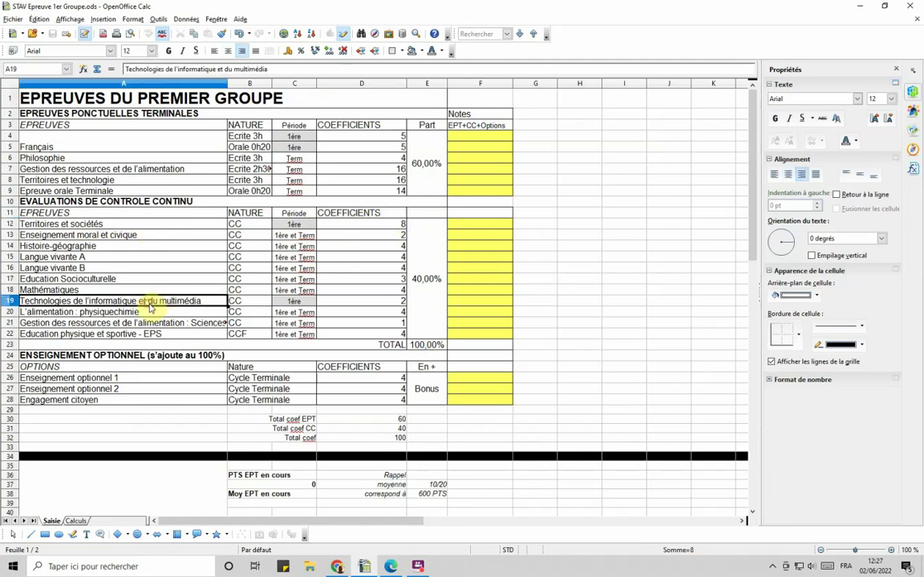
left_click(287, 301)
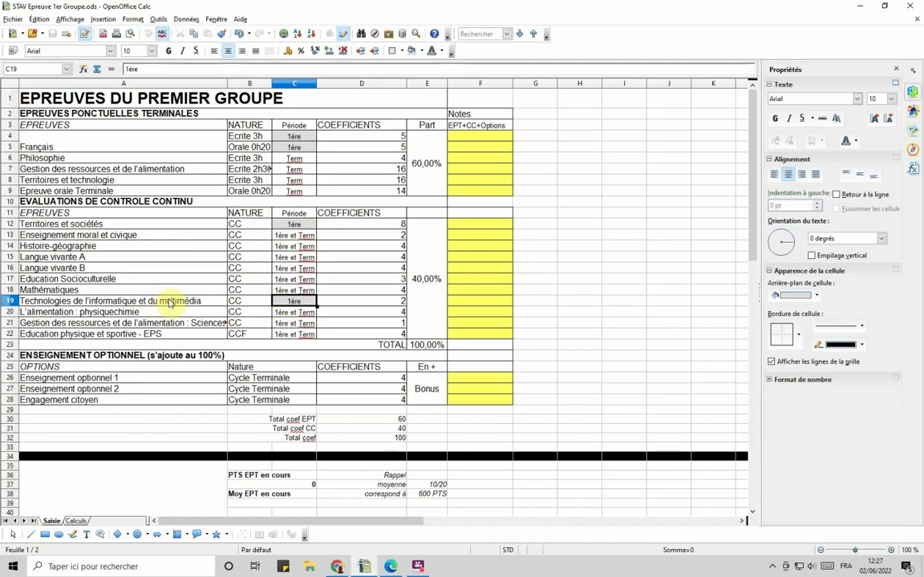
left_click(454, 301)
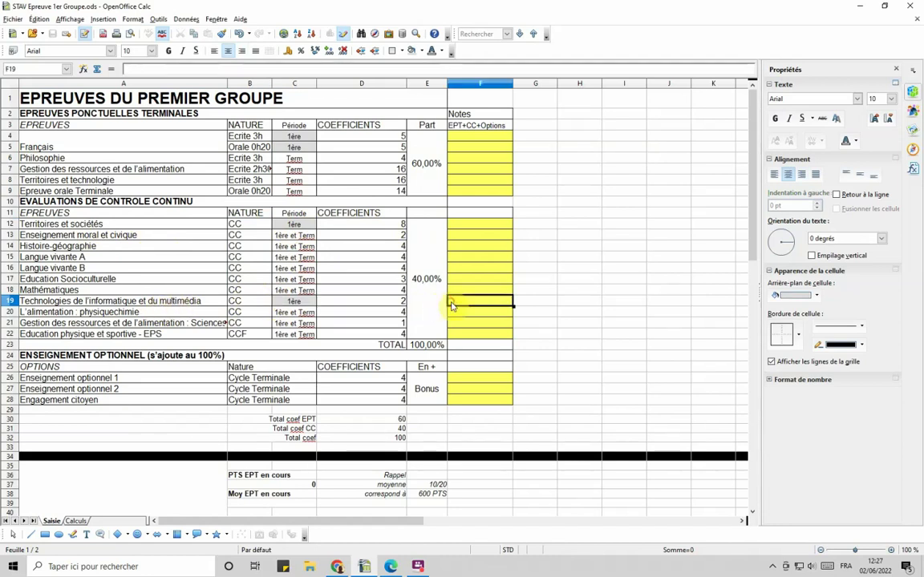
left_click(388, 303)
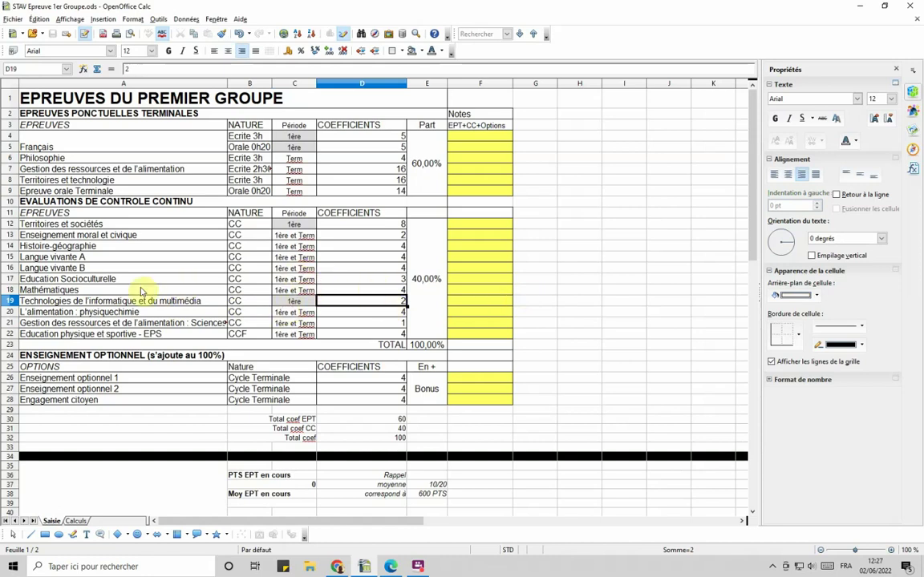
- Inspect the PTS EPT en cours and PTS CC en cours cells in the ANALYSE section
scroll(183, 289, "down", 4)
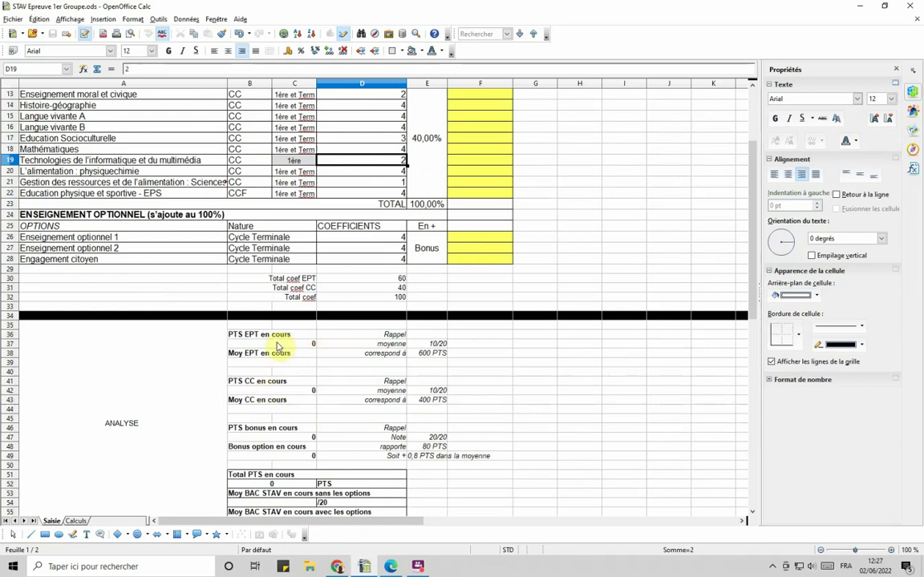
left_click(275, 345)
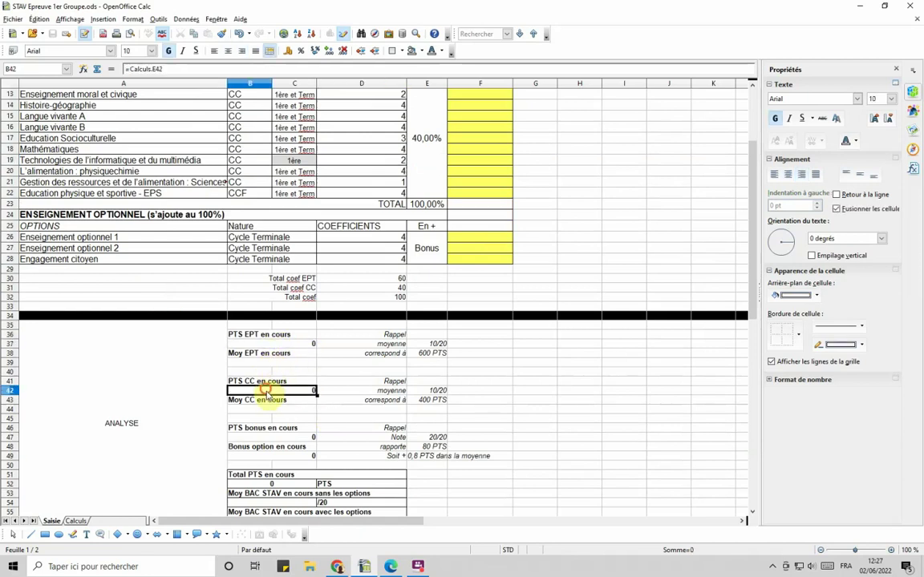
left_click_drag(268, 343, 255, 343)
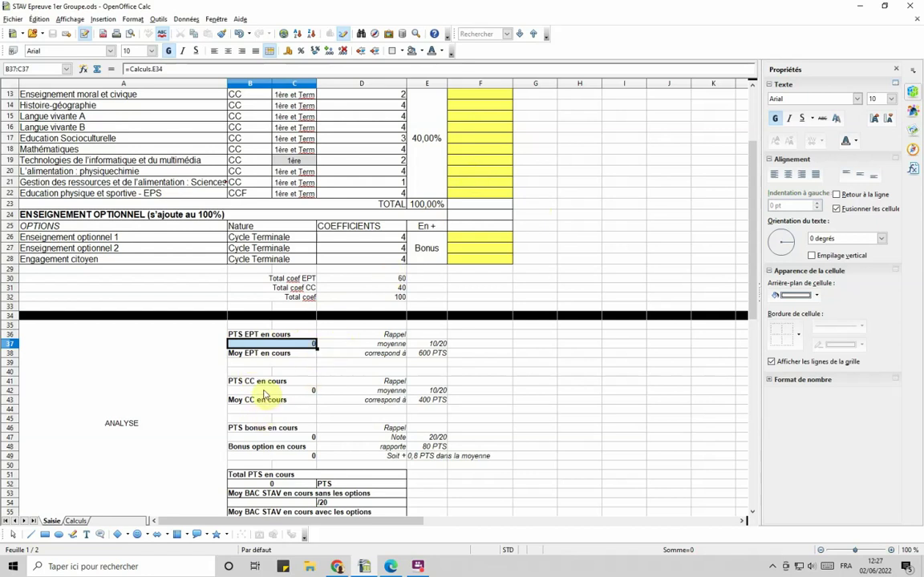
left_click_drag(268, 383, 265, 390)
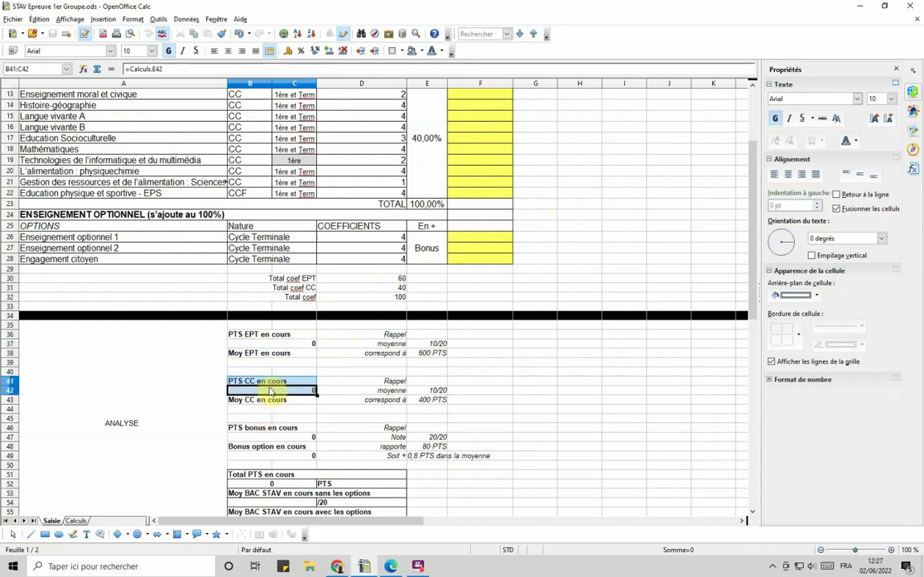
- Inspect the formulas behind the PTS CC en cours cell and the PTS bonus en cours cell in the ANALYSE section
left_click(258, 390)
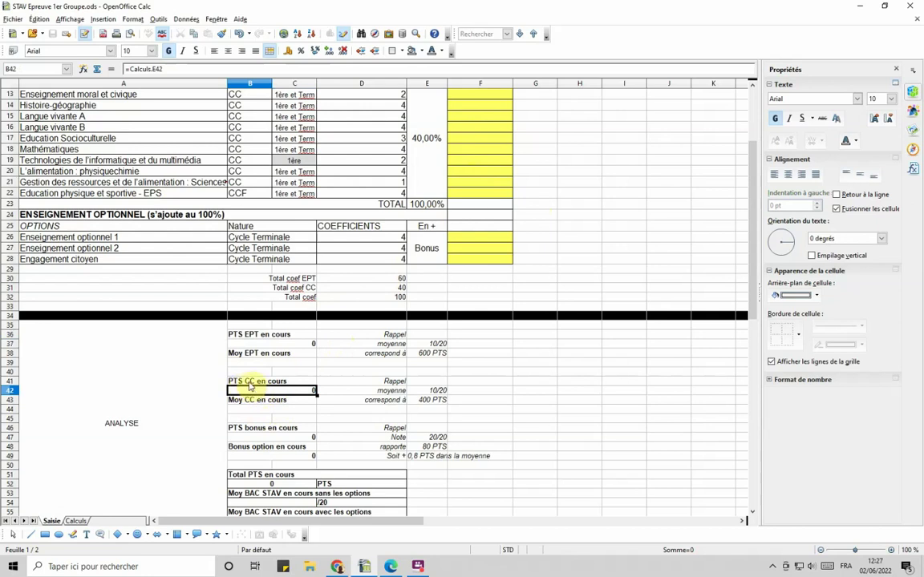
scroll(282, 406, "down", 1)
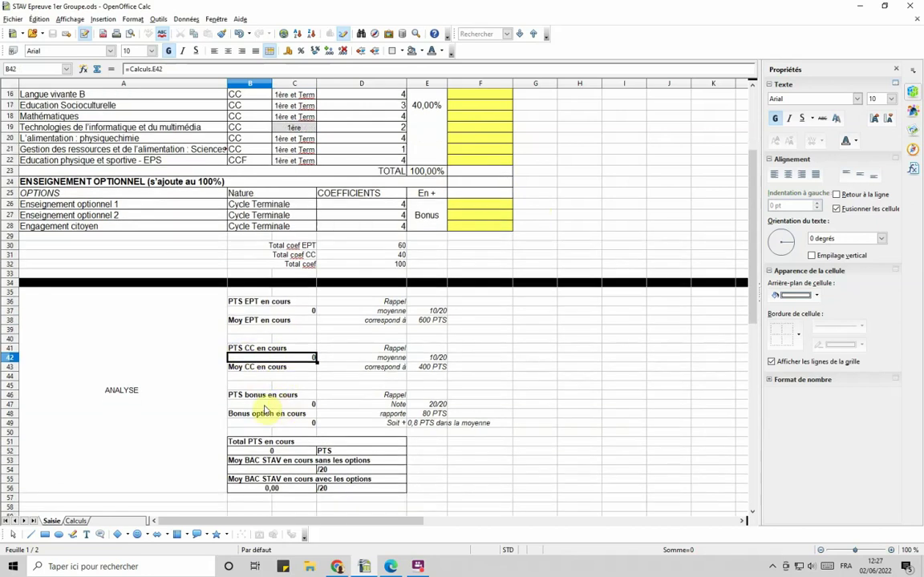
left_click(280, 405)
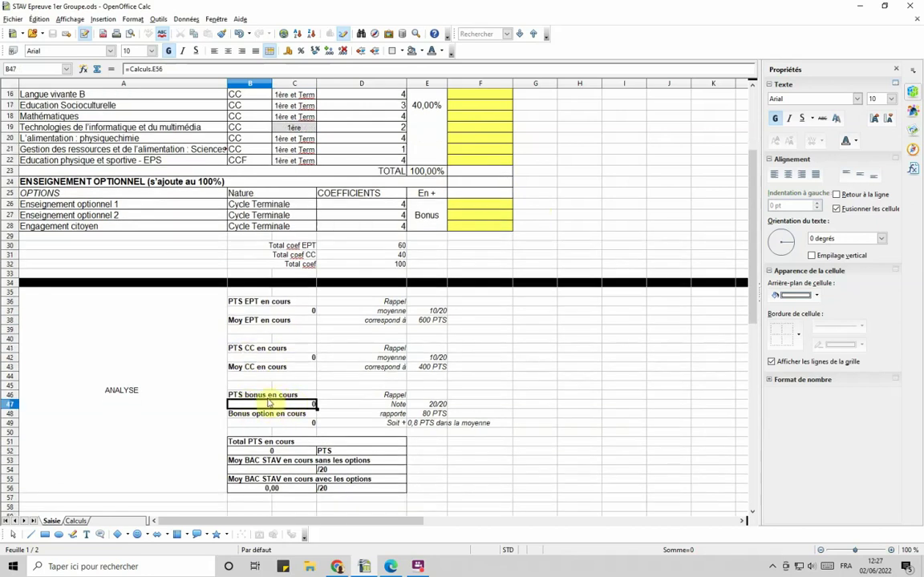
- Try to edit the Langue vivante B coefficient in D16 and check the sheet's document protection option
scroll(301, 405, "up", 3)
scroll(301, 405, "up", 2)
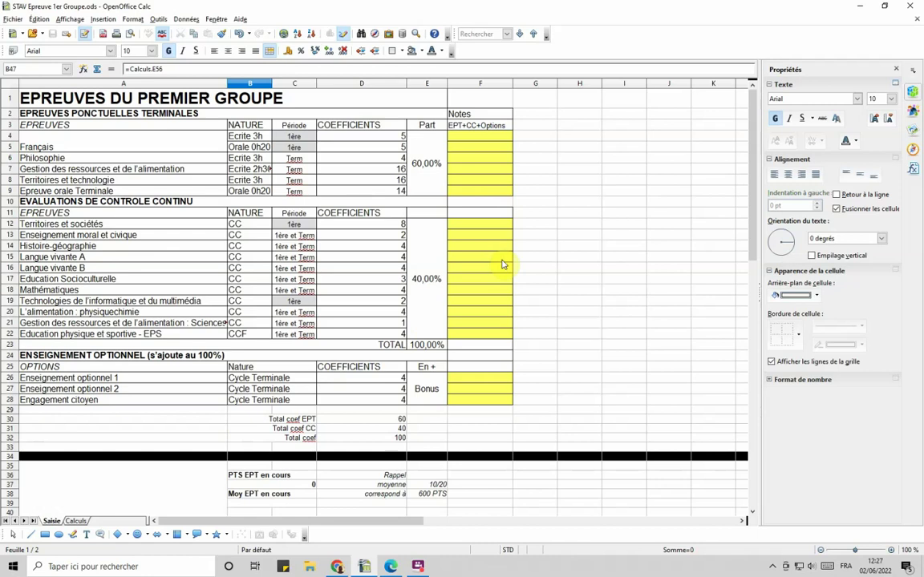
left_click(403, 269)
double_click(405, 271)
left_click(458, 290)
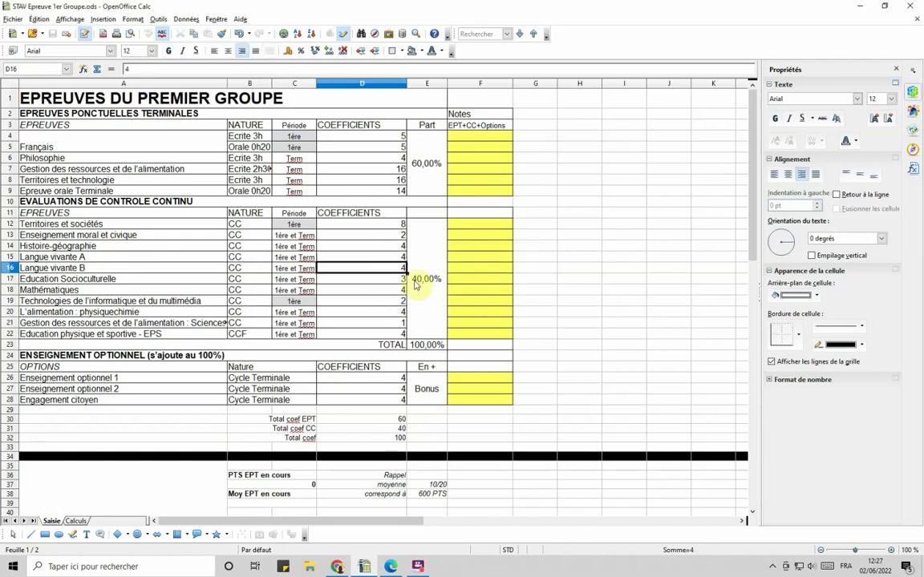
left_click(158, 19)
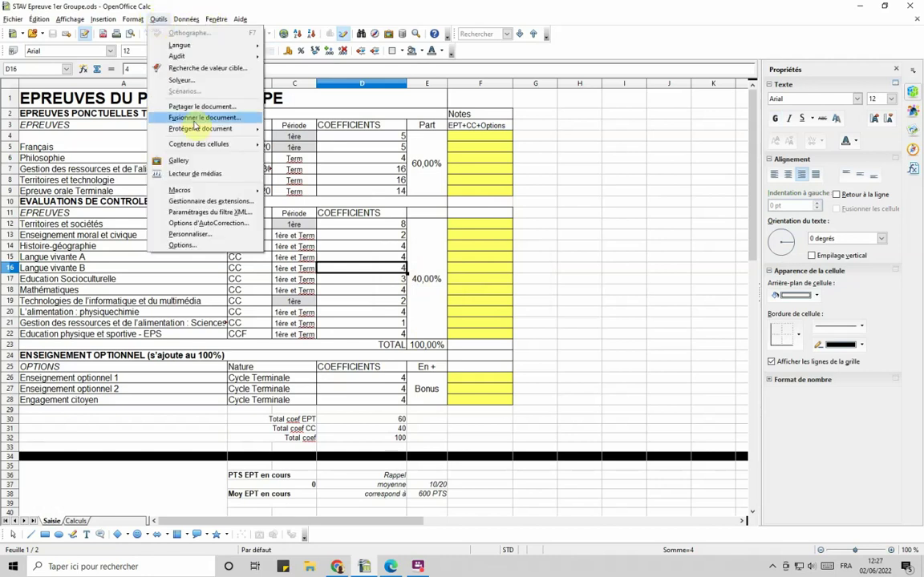
mouse_move(204, 129)
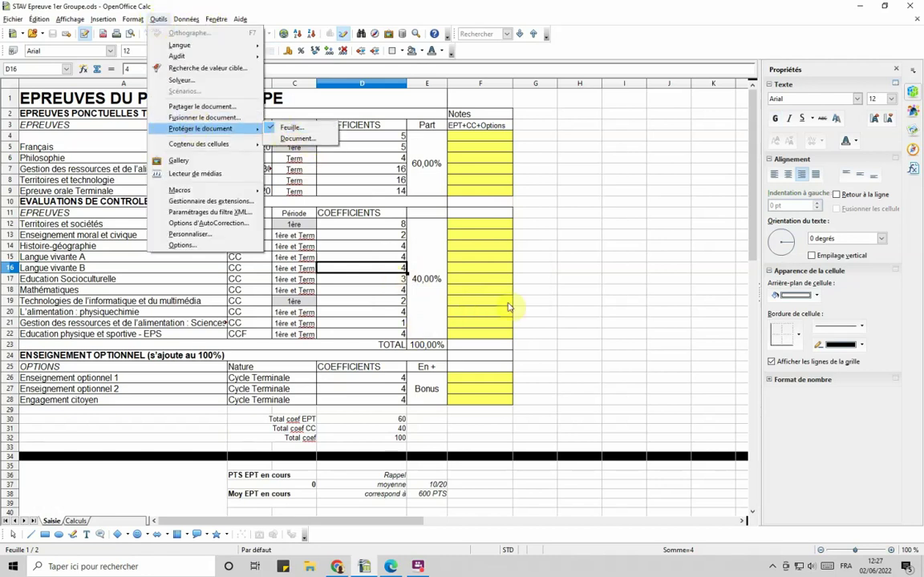
left_click(70, 470)
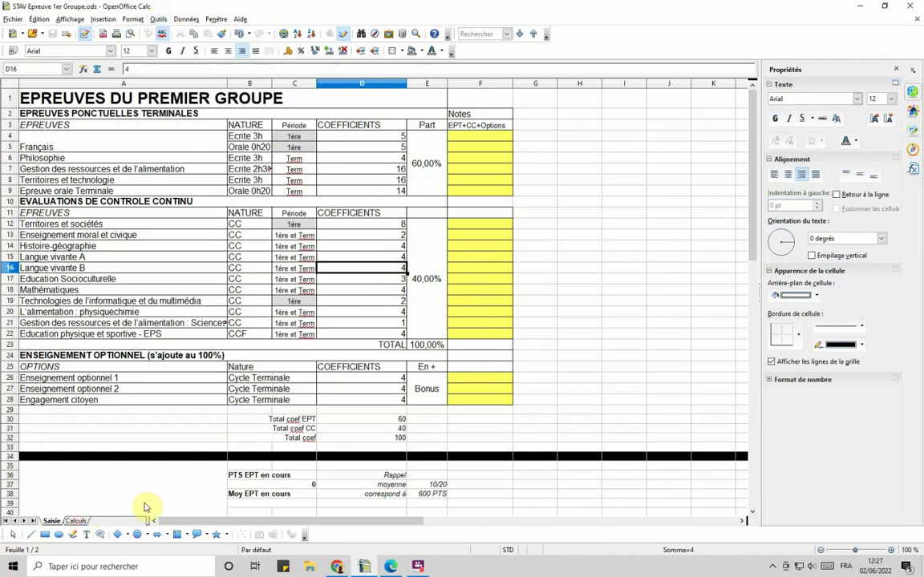
- On the Calculs sheet, examine the Etape 1 and Etape 2 answer areas and the column C grade formulas in C4:C22
left_click(76, 521)
scroll(343, 349, "up", 7)
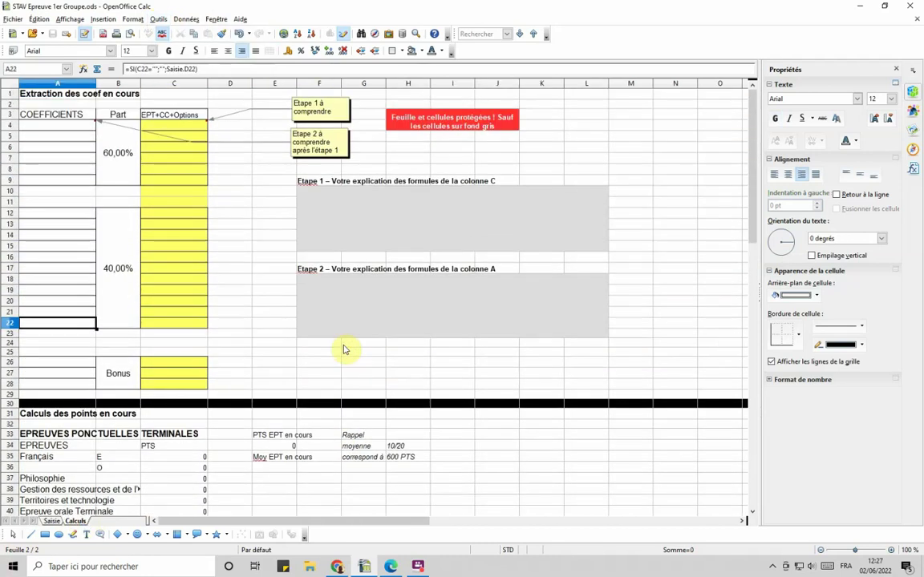
left_click(397, 218)
left_click(379, 310)
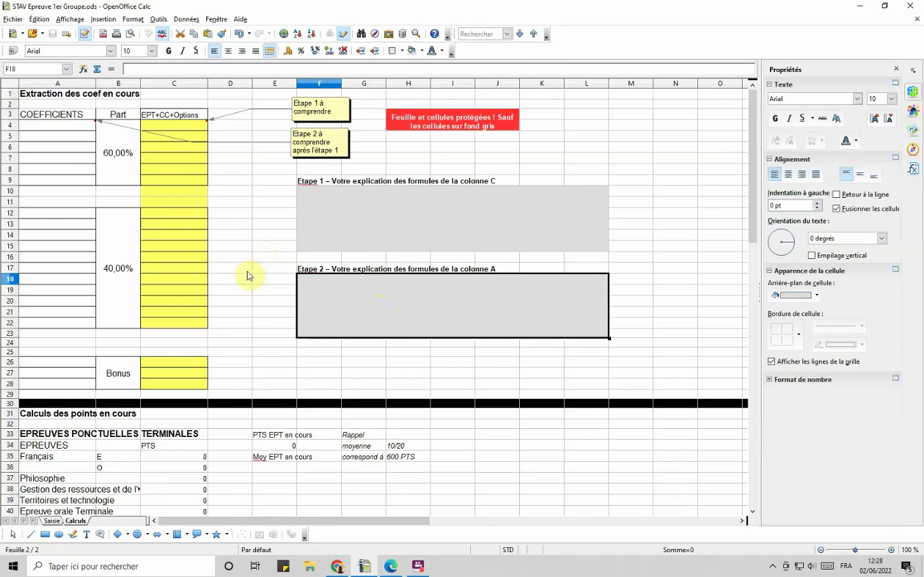
left_click_drag(173, 125, 177, 325)
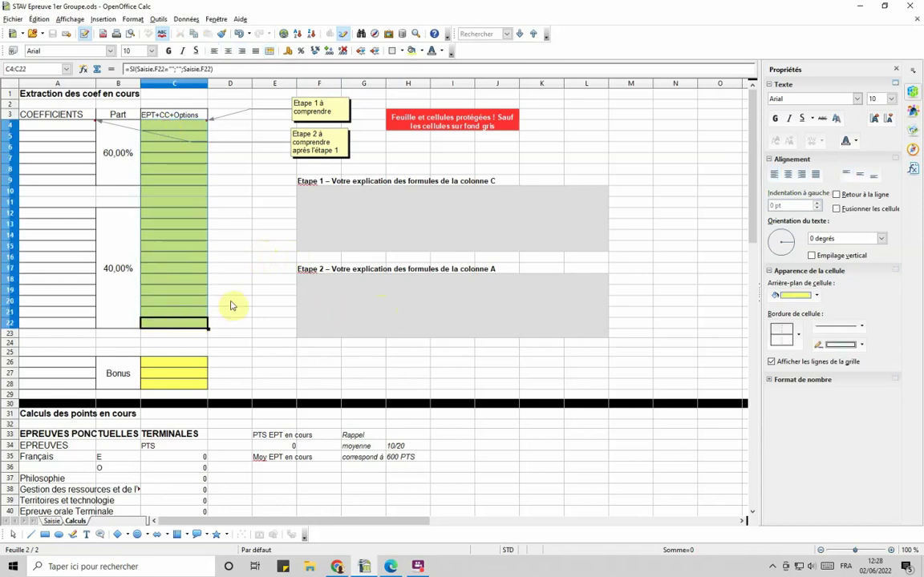
- On the Saisie sheet, enter a grade of 10 for the written Français exam in F4
left_click(52, 521)
left_click(471, 137)
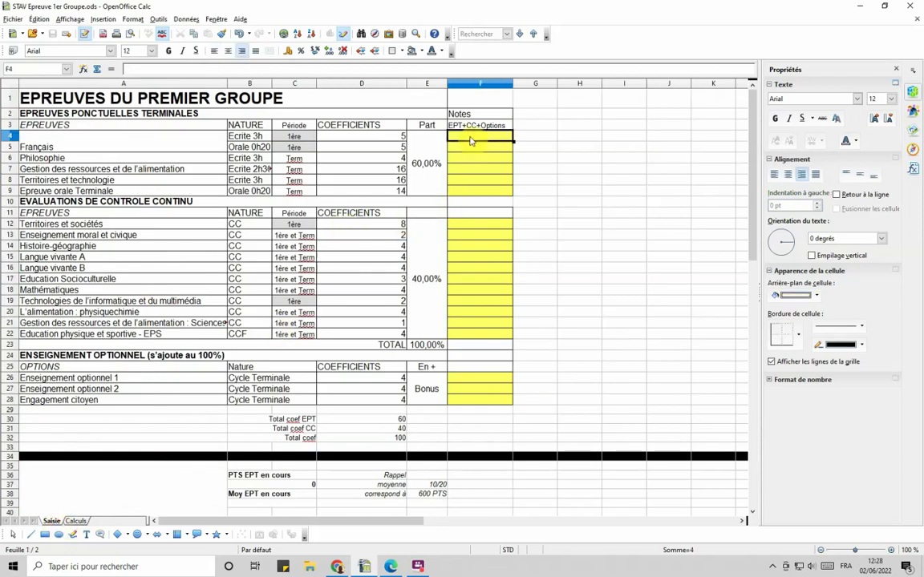
type("10")
key("Return")
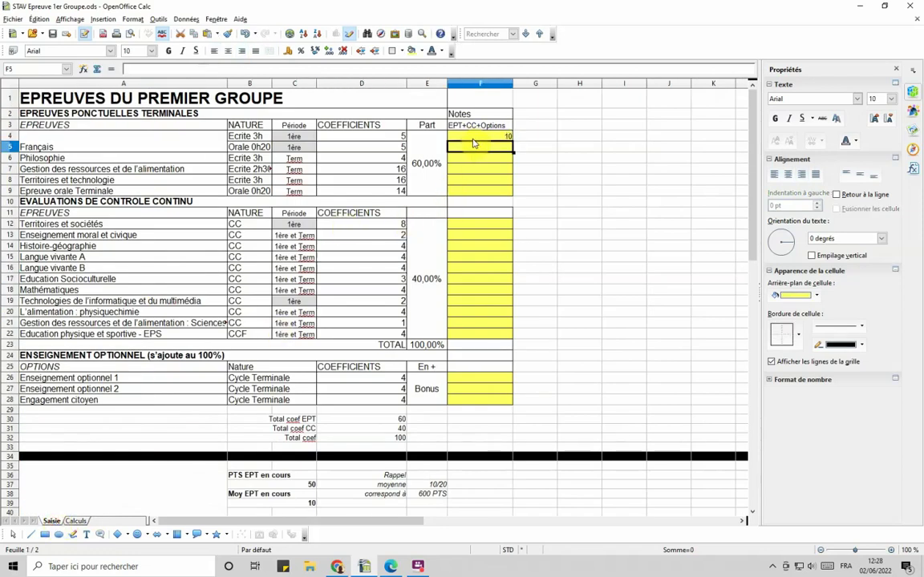
- On the Calculs sheet, inspect the formulas for the written Français grade in C4, its coefficient in A4 and its points in C35
left_click(76, 522)
left_click(175, 127)
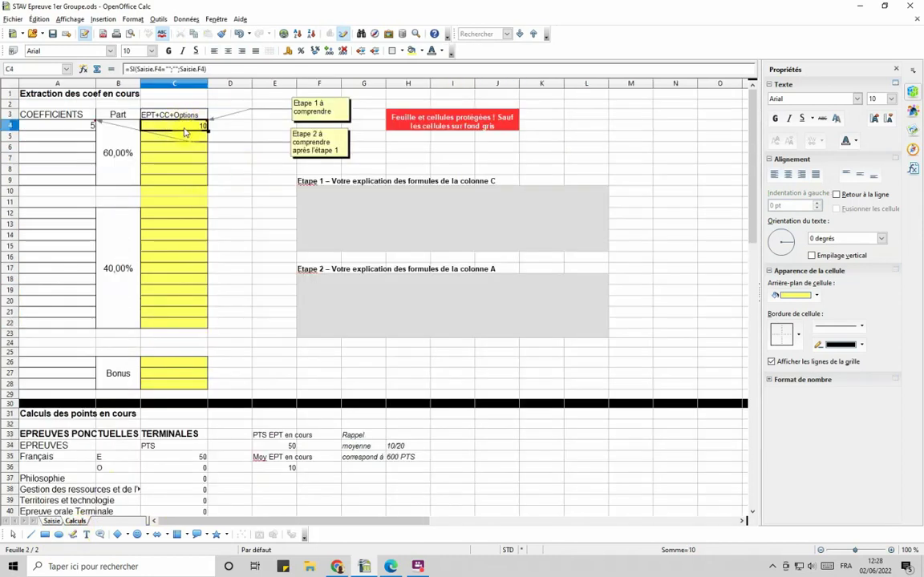
left_click(72, 127)
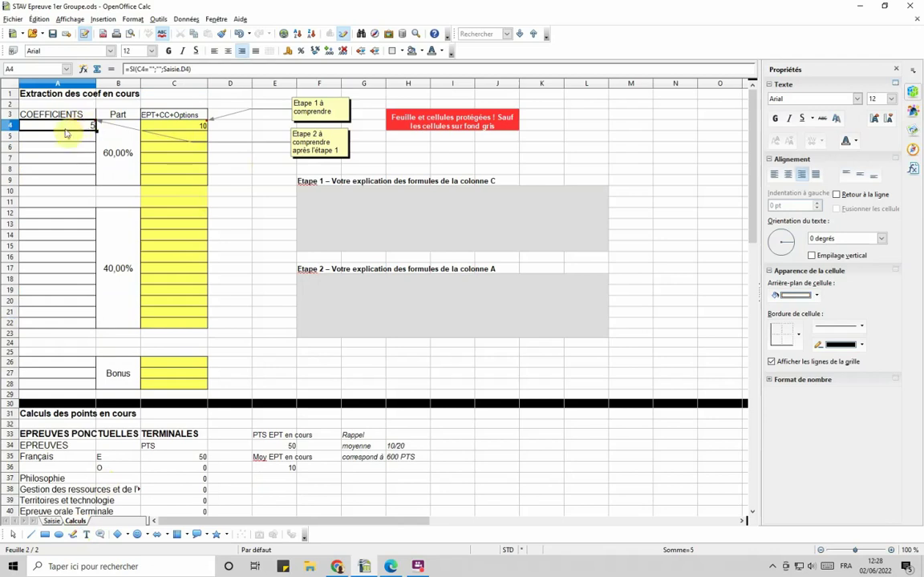
scroll(237, 309, "down", 3)
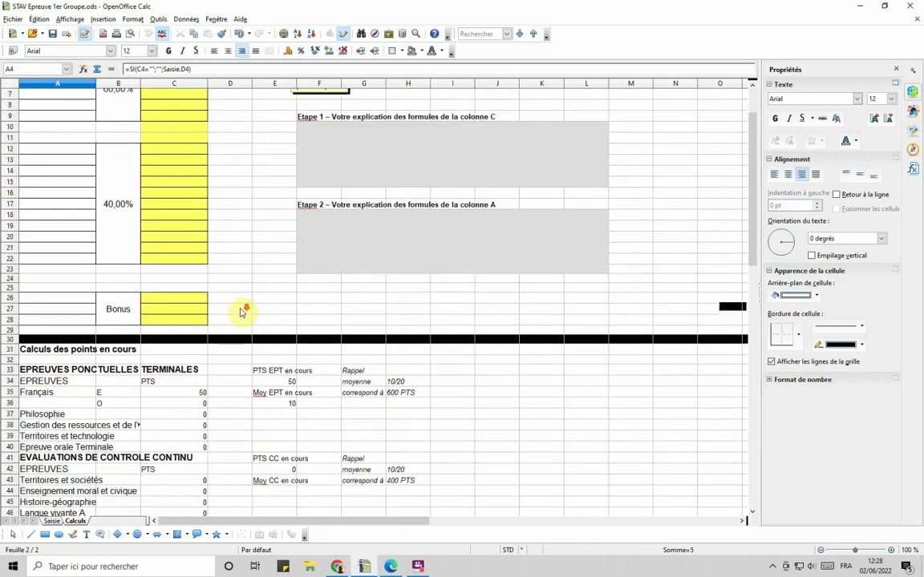
left_click(190, 360)
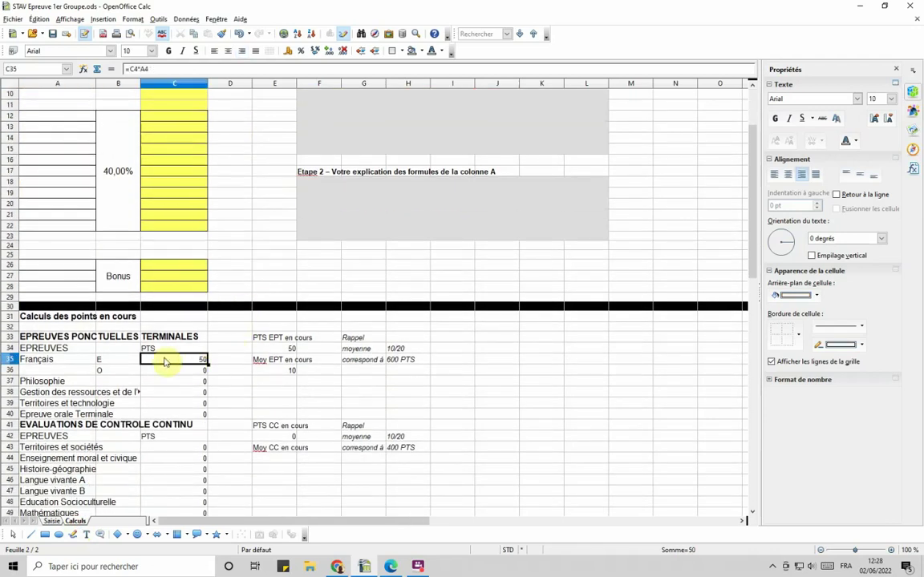
scroll(233, 260, "up", 3)
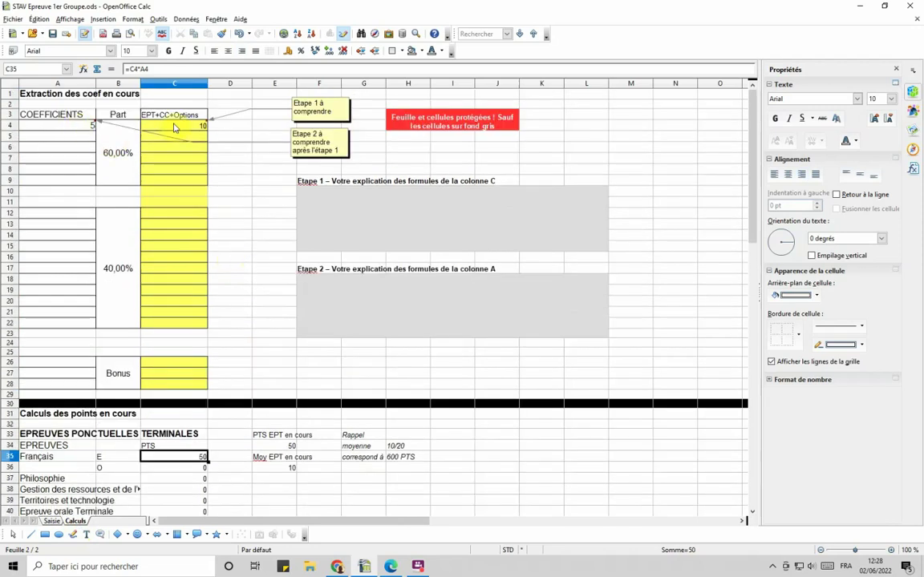
left_click(177, 458)
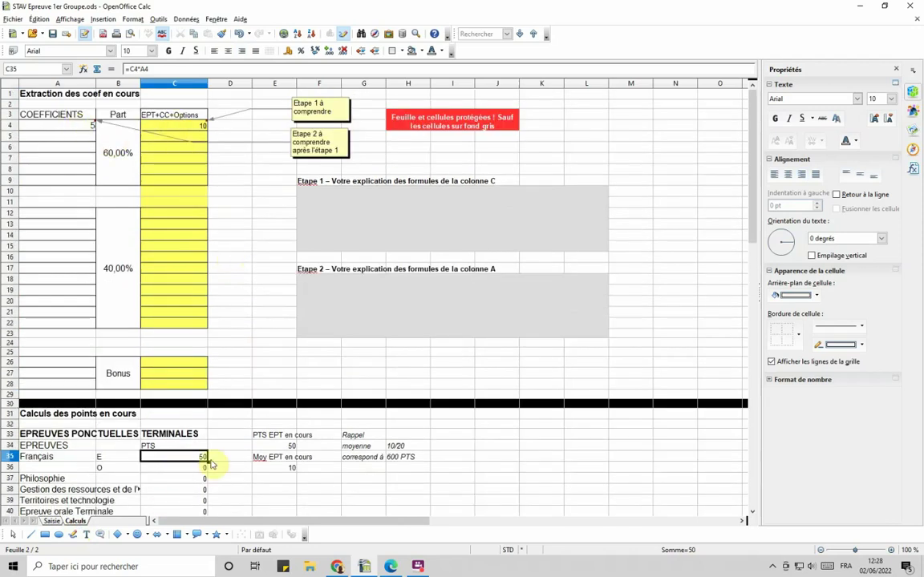
- Inspect the formulas for PTS EPT en cours in E34, Moy EPT en cours in E36 and PTS CC en cours in E42
left_click(261, 449)
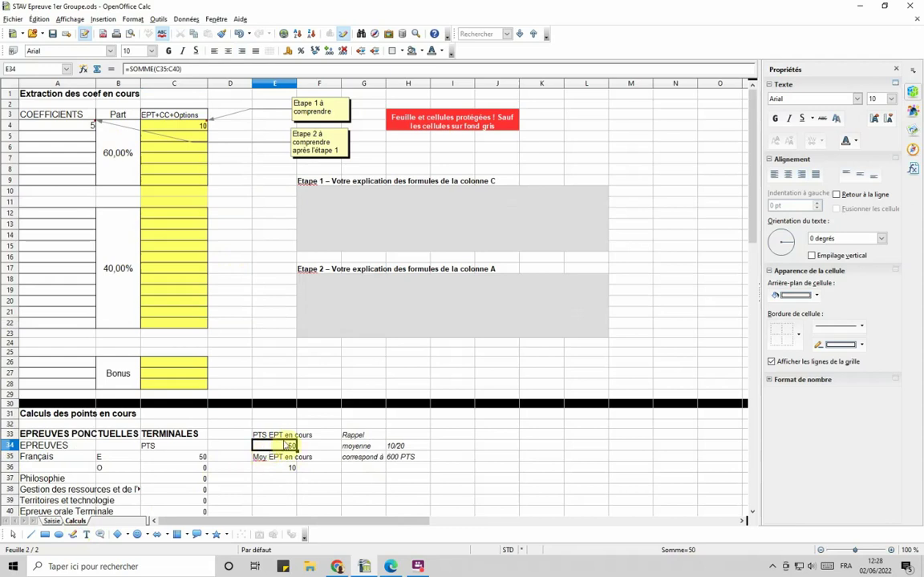
scroll(278, 451, "down", 4)
left_click(282, 336)
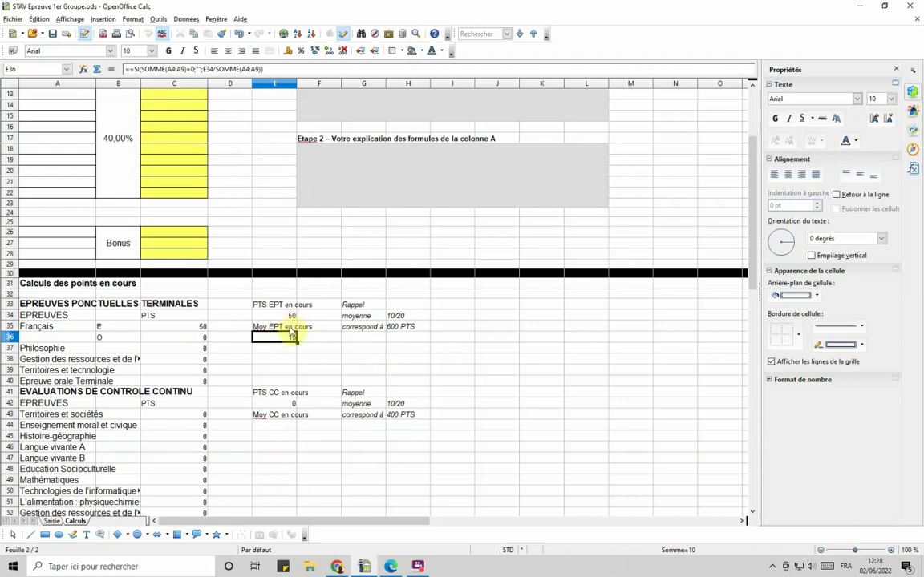
left_click(275, 403)
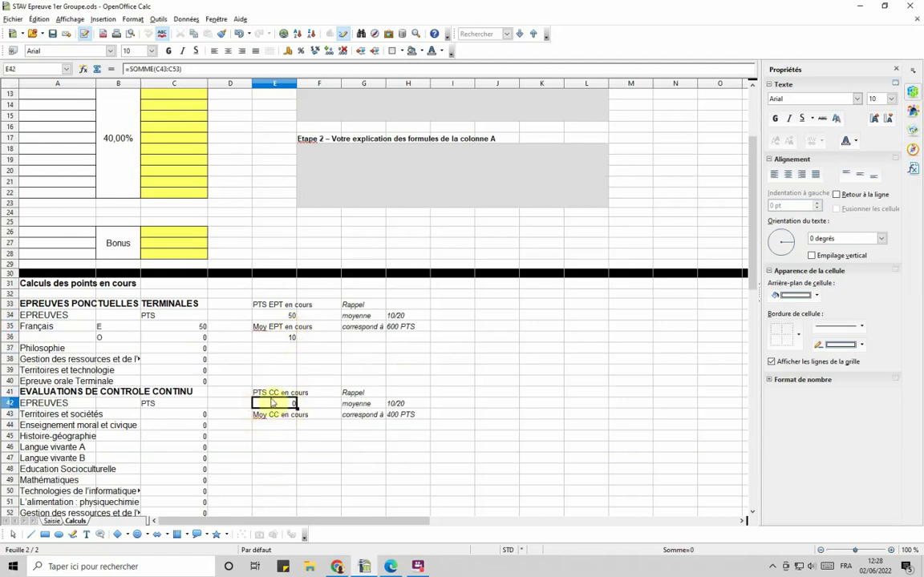
- Inspect the formulas for the bonus points in E56, total points in E63 and STAV averages without and with options in E65 and E67
scroll(272, 403, "down", 7)
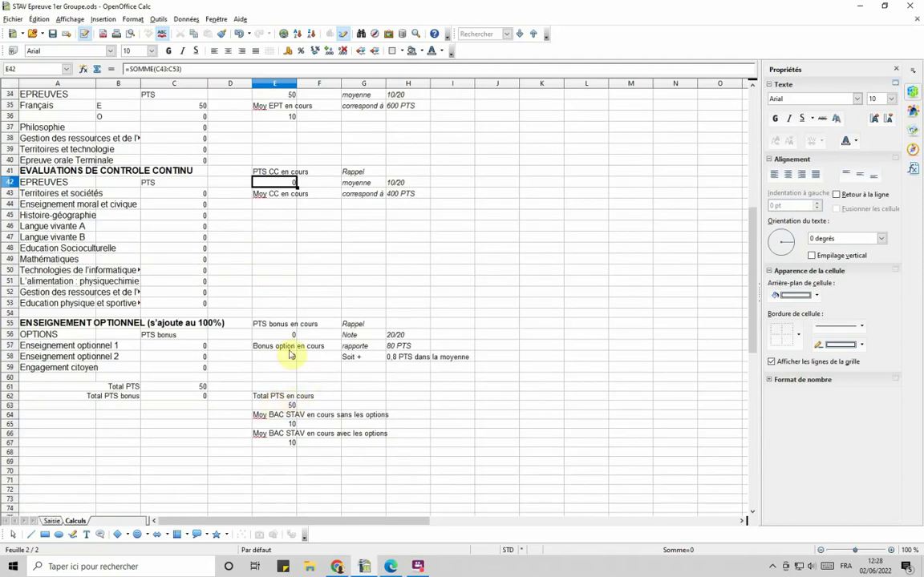
left_click(271, 334)
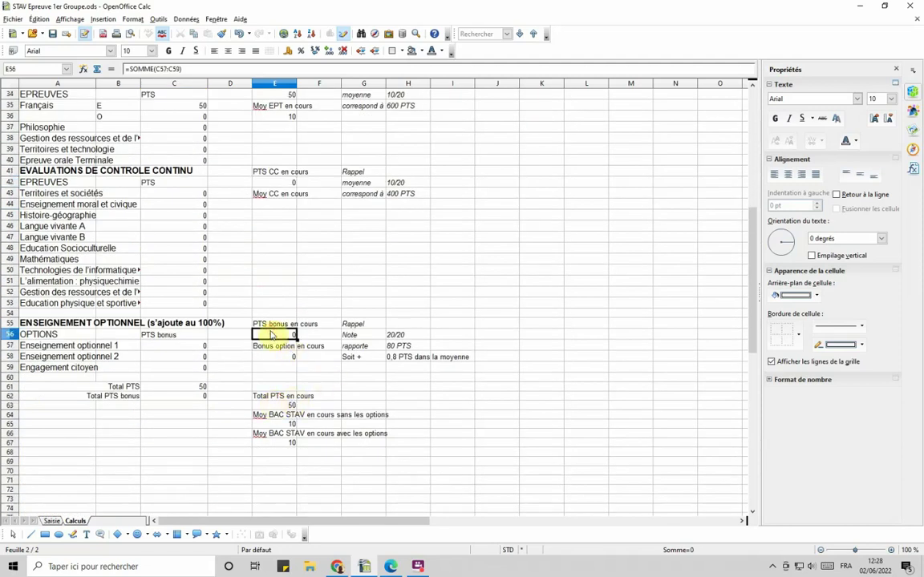
left_click(272, 406)
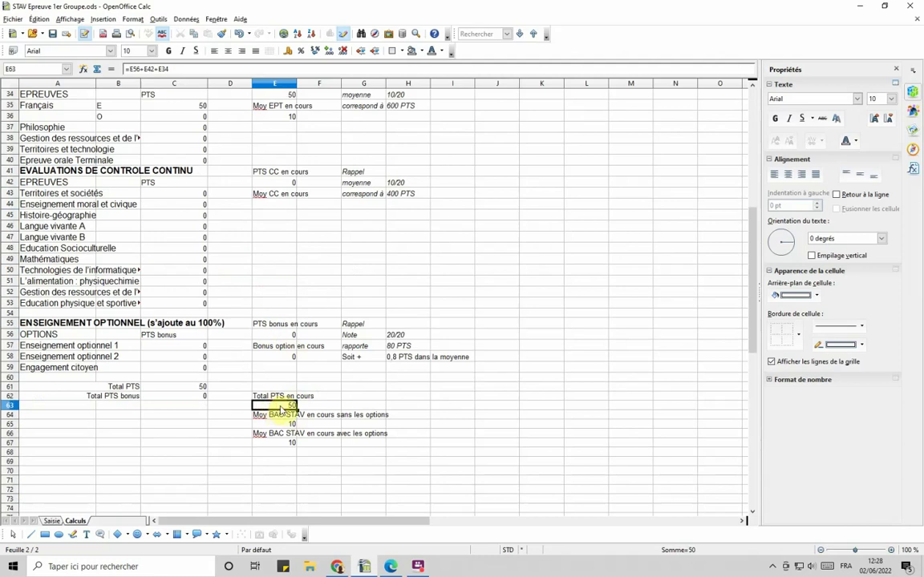
left_click(271, 425)
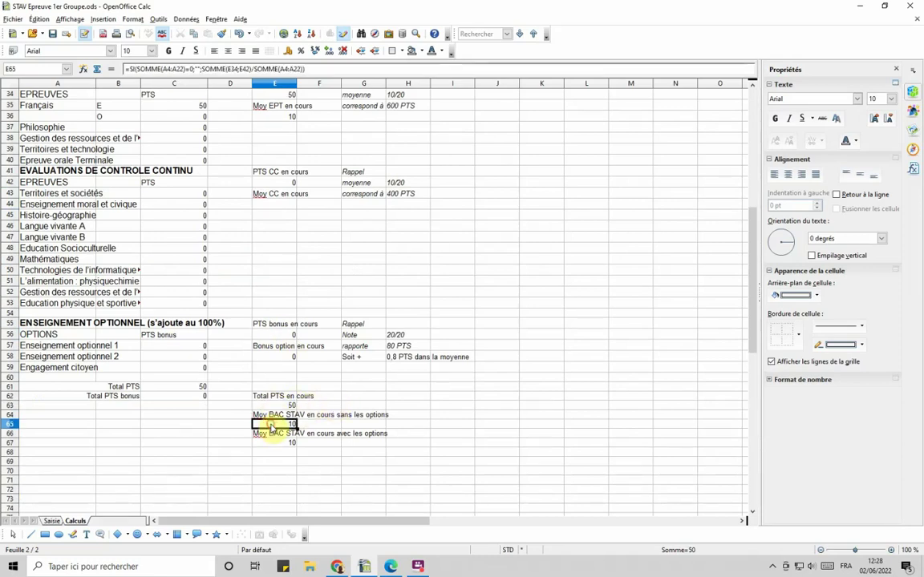
left_click(274, 442)
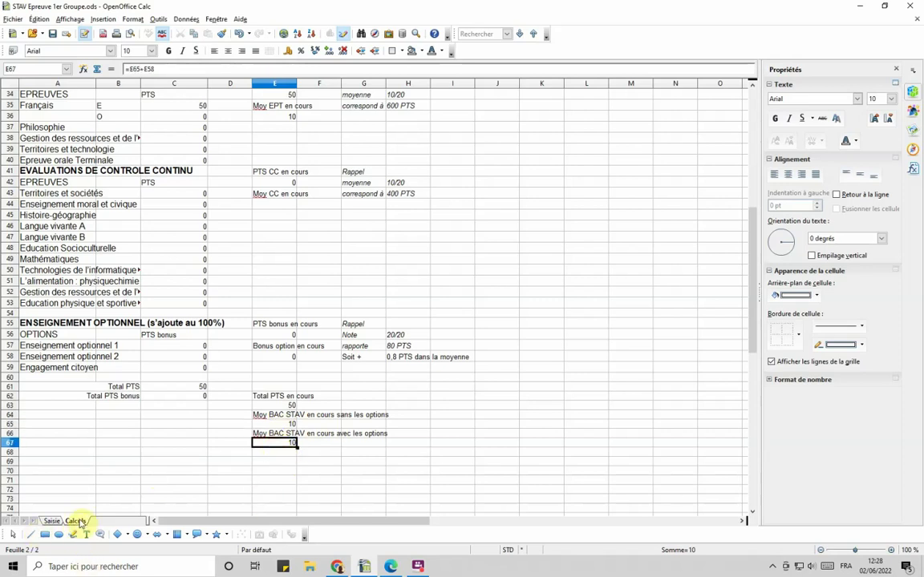
- Return to the Saisie sheet and review the current points and averages in the ANALYSE section
left_click(51, 522)
scroll(385, 361, "down", 4)
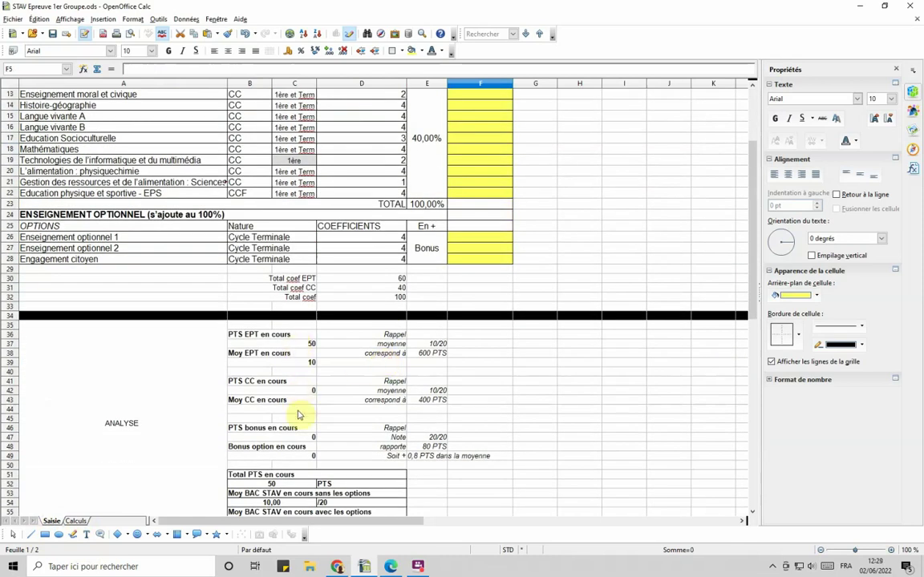
scroll(357, 415, "up", 4)
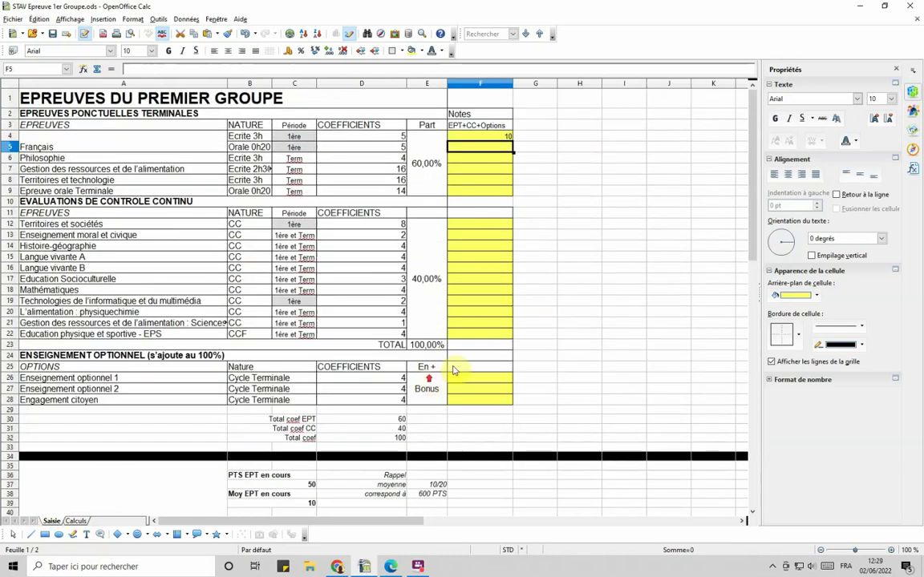
- Clear the written Français grade in F4 and enter 20 instead
left_click(484, 138)
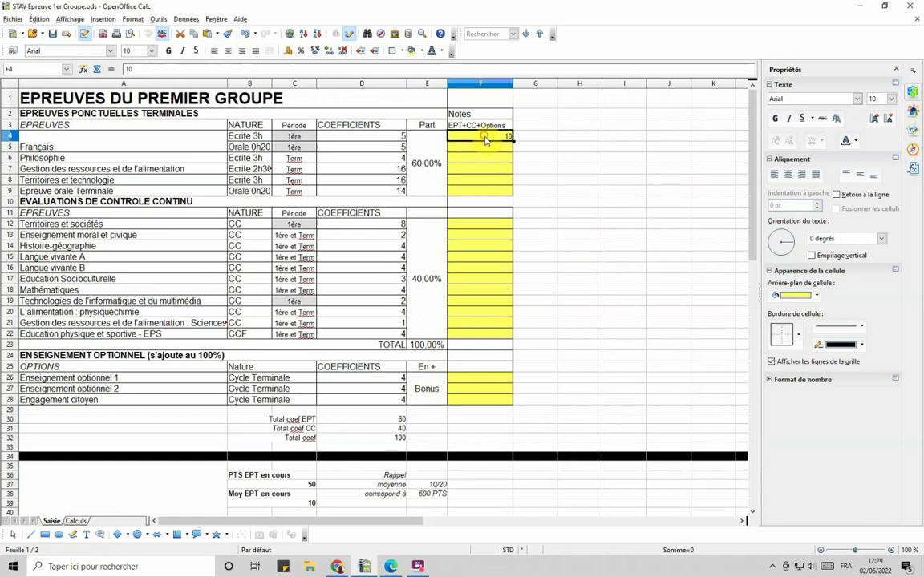
key("BackSpace")
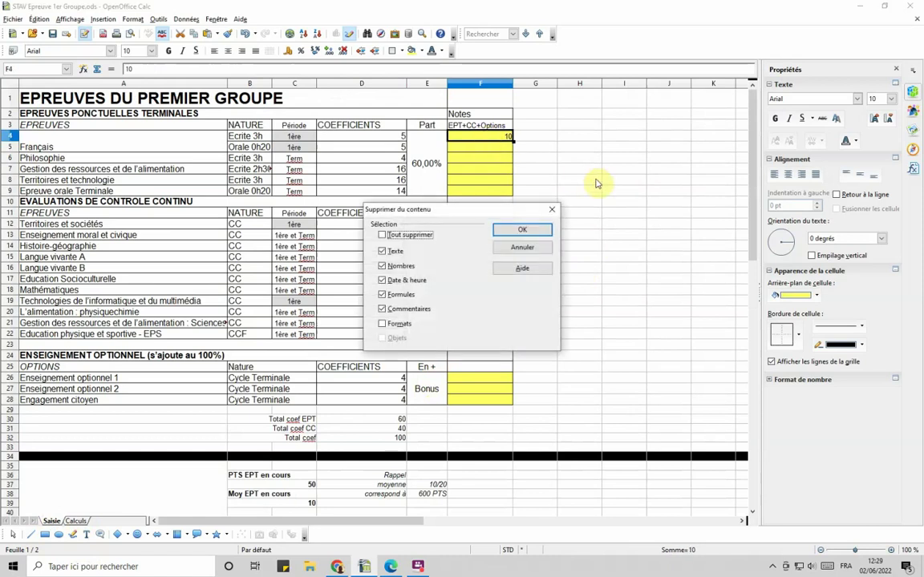
left_click(540, 230)
left_click(493, 138)
type("20")
key("Return")
- Copy the grade of 20 to the remaining terminal exams in F5:F9 and all continuous assessments in F12:F22
left_click(484, 138)
left_click_drag(483, 147, 497, 336)
key("ctrl+v")
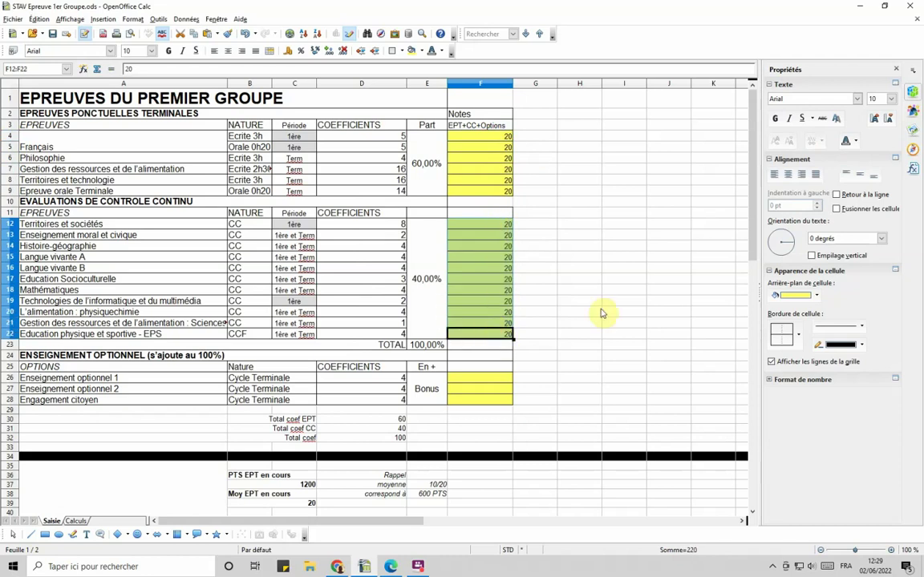
type("20")
left_click(623, 290)
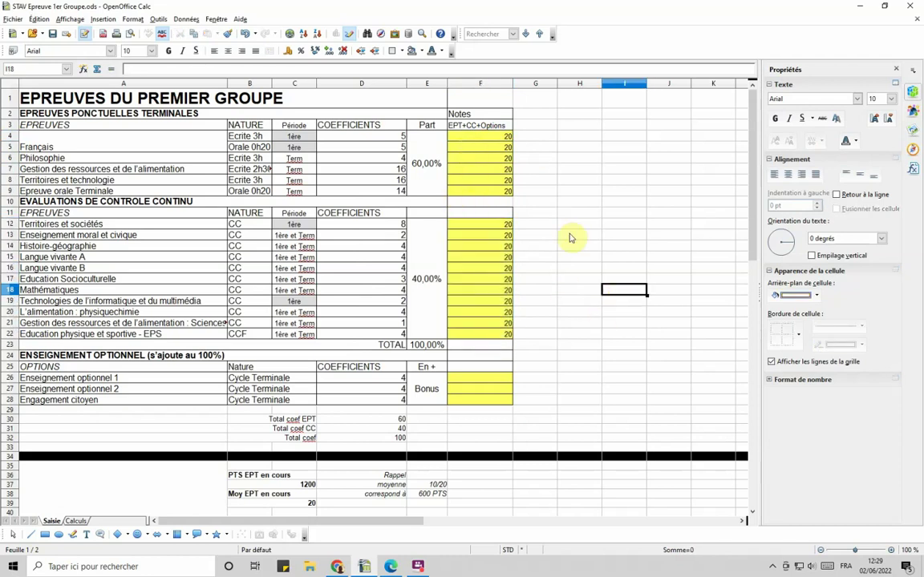
scroll(544, 235, "down", 2)
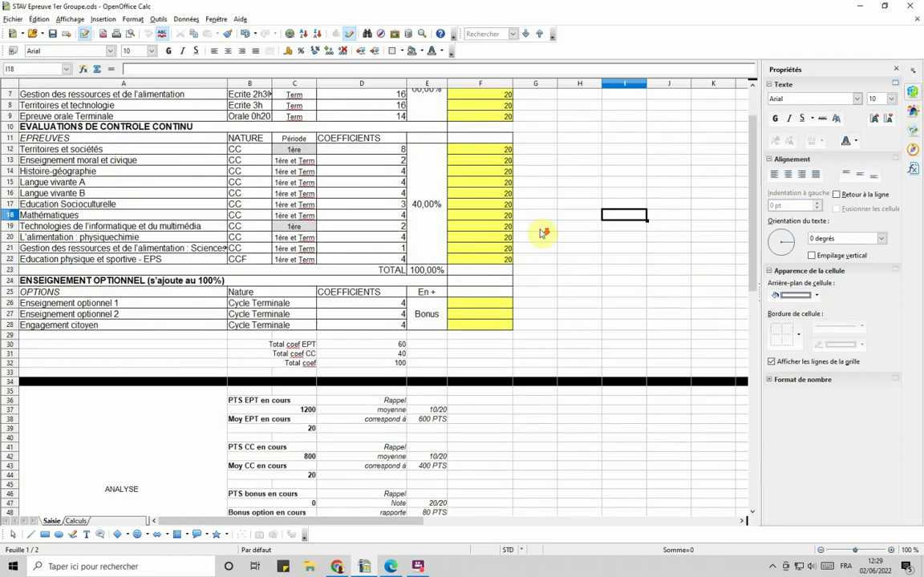
scroll(497, 336, "up", 2)
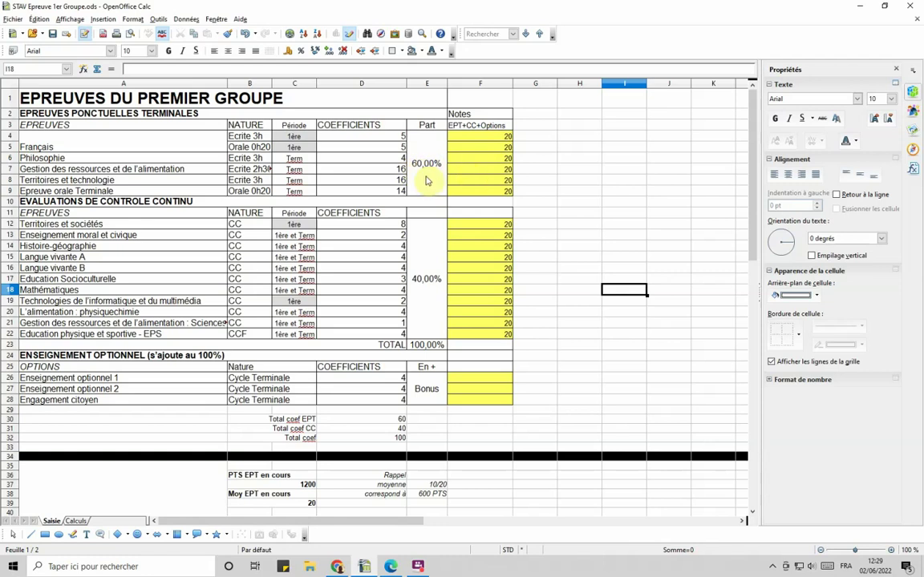
- Review the EPT points, CC points, total points and STAV average without options in the ANALYSE section
scroll(409, 264, "down", 3)
left_click(307, 377)
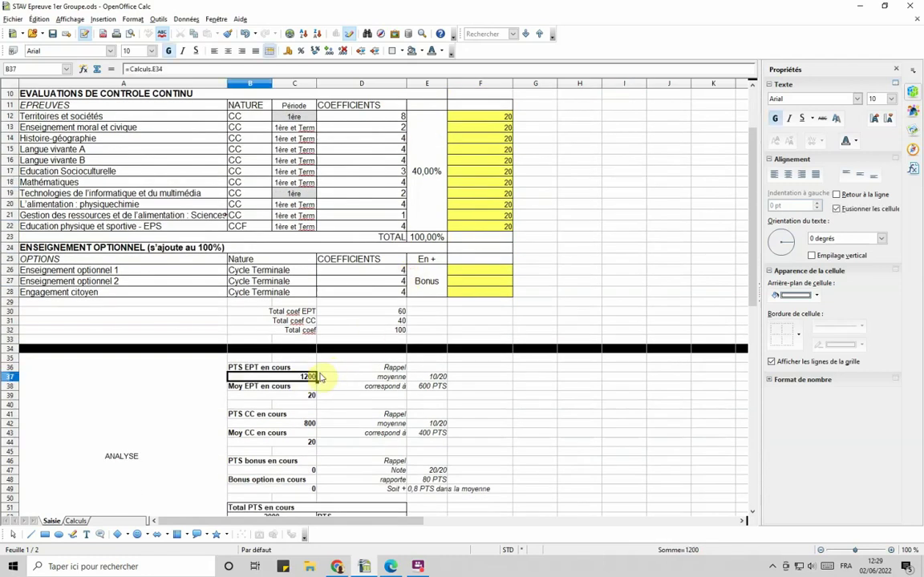
left_click(273, 414)
left_click(308, 426)
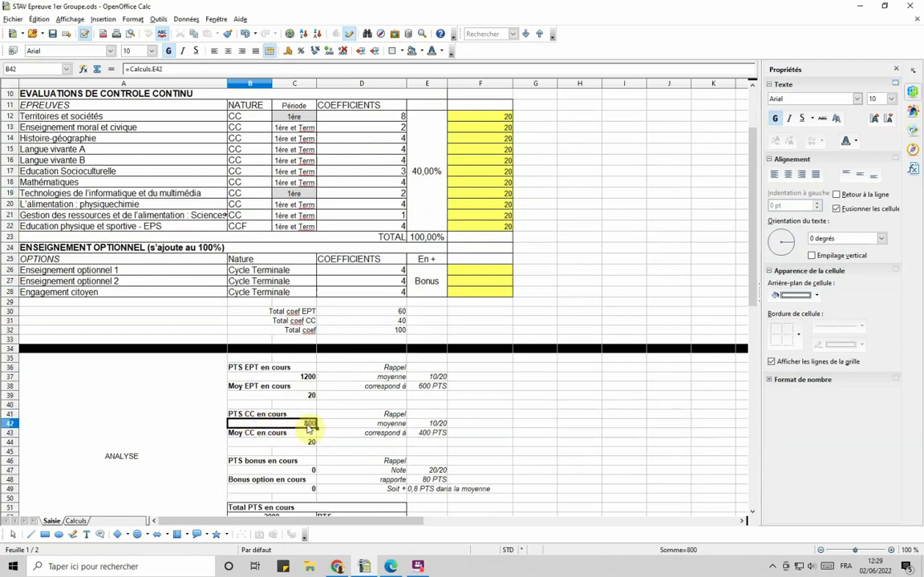
scroll(310, 429, "down", 2)
left_click(272, 451)
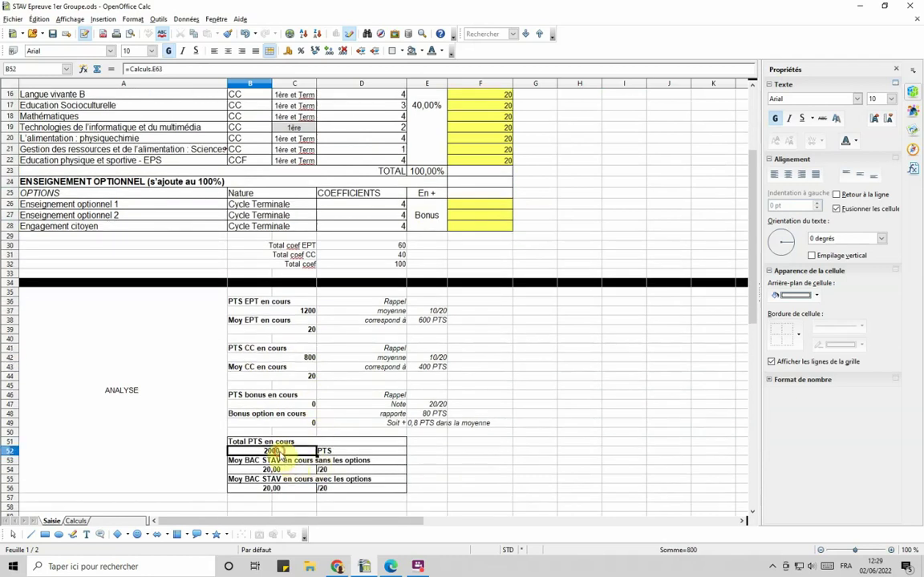
left_click(285, 471)
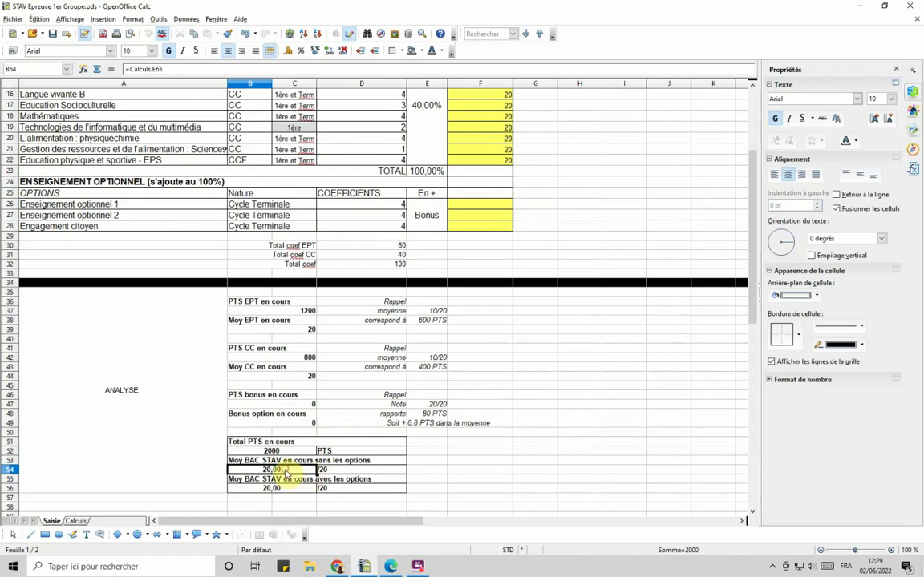
- Enter a grade of 20 for Enseignement optionnel 1 in F26
scroll(539, 357, "up", 2)
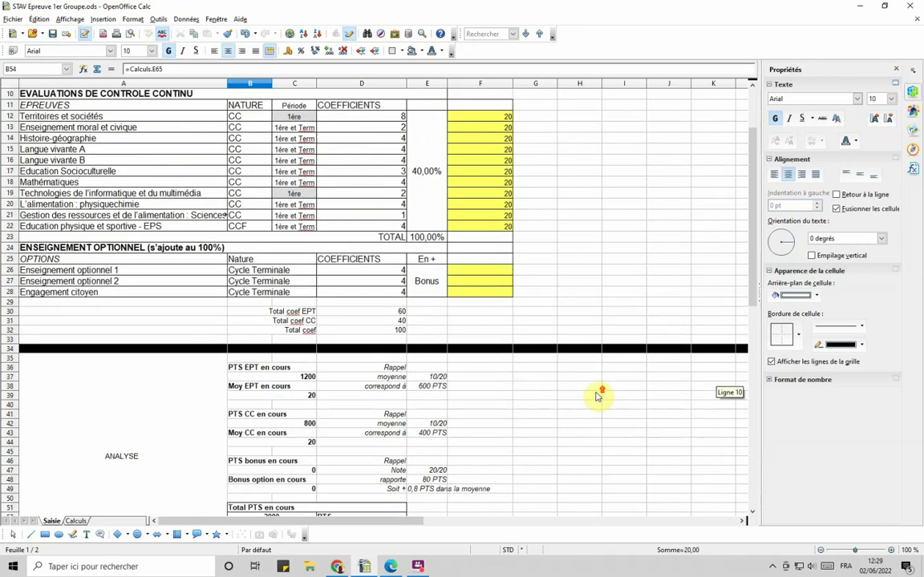
left_click(480, 271)
type("20")
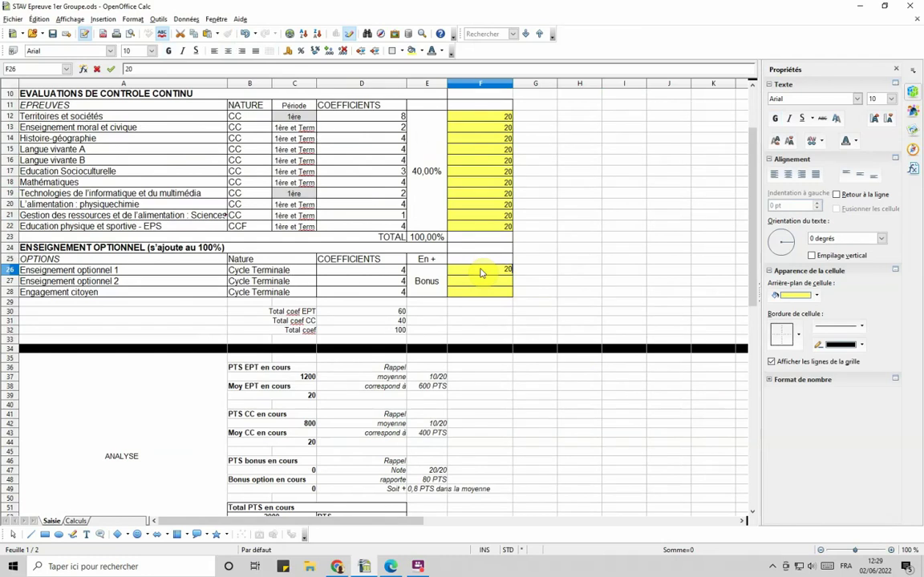
key("Return")
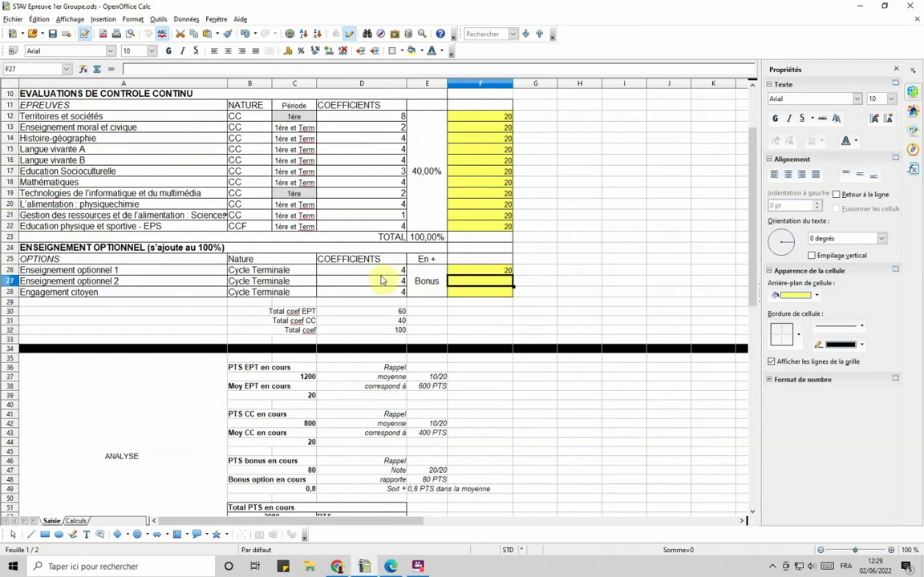
- Examine the bonus points in B47, the option bonus in B49 and the STAV averages against the grade in F26
left_click(304, 463)
left_click(282, 489)
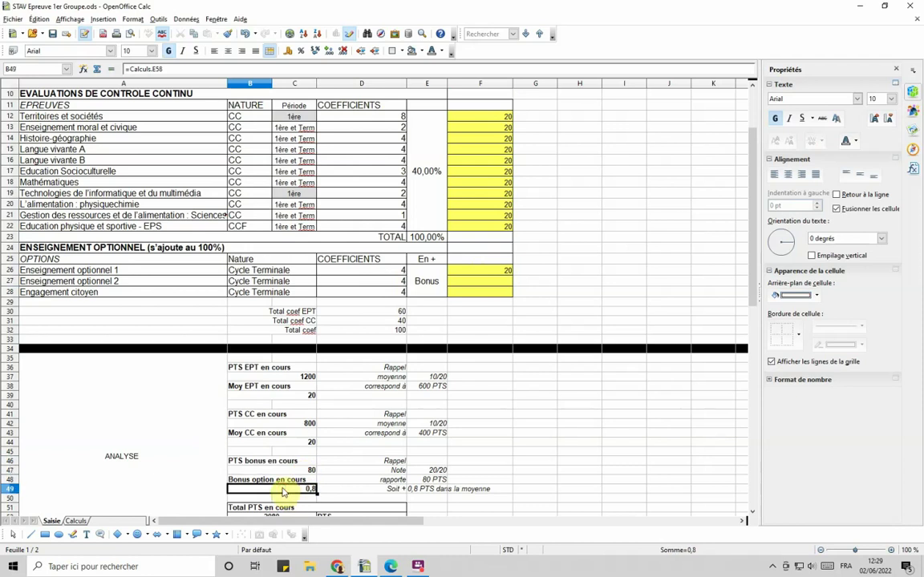
left_click(303, 470)
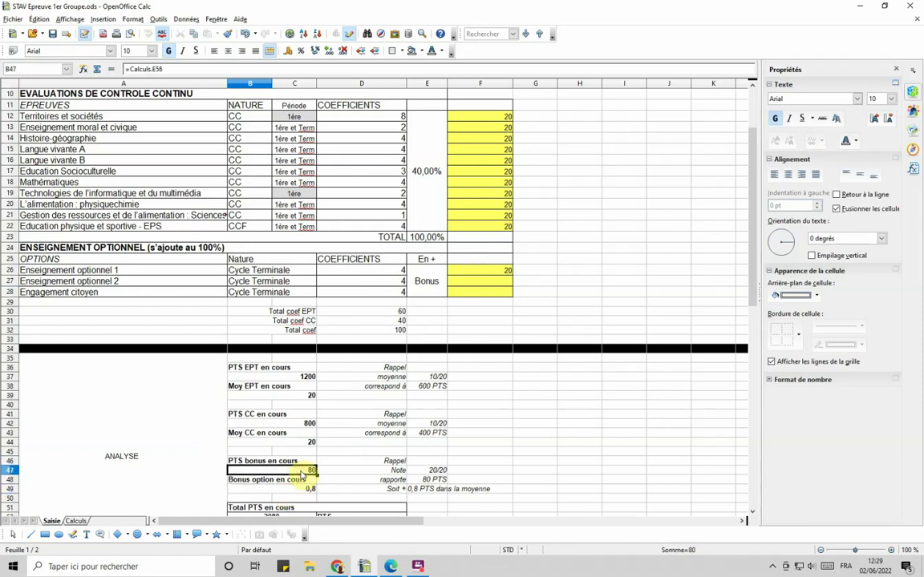
left_click(305, 488)
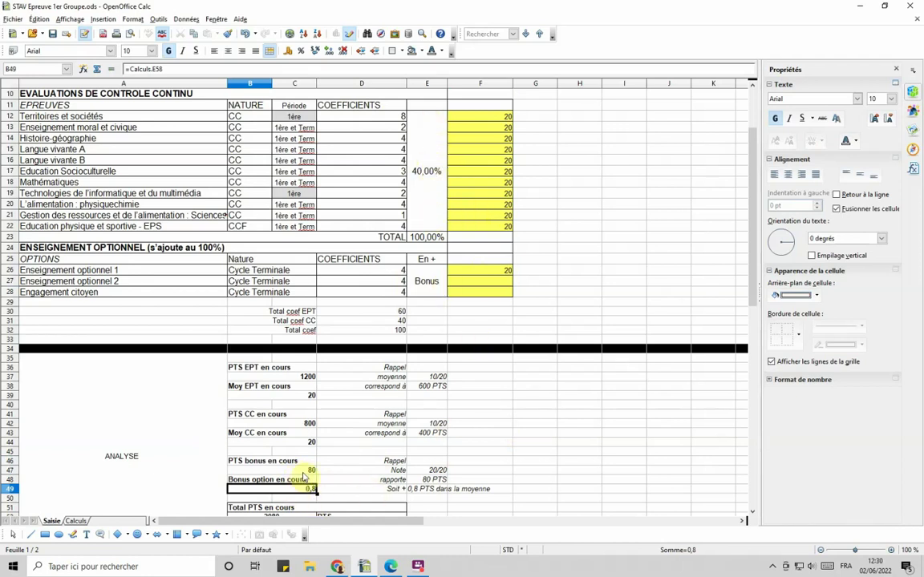
scroll(609, 457, "down", 2)
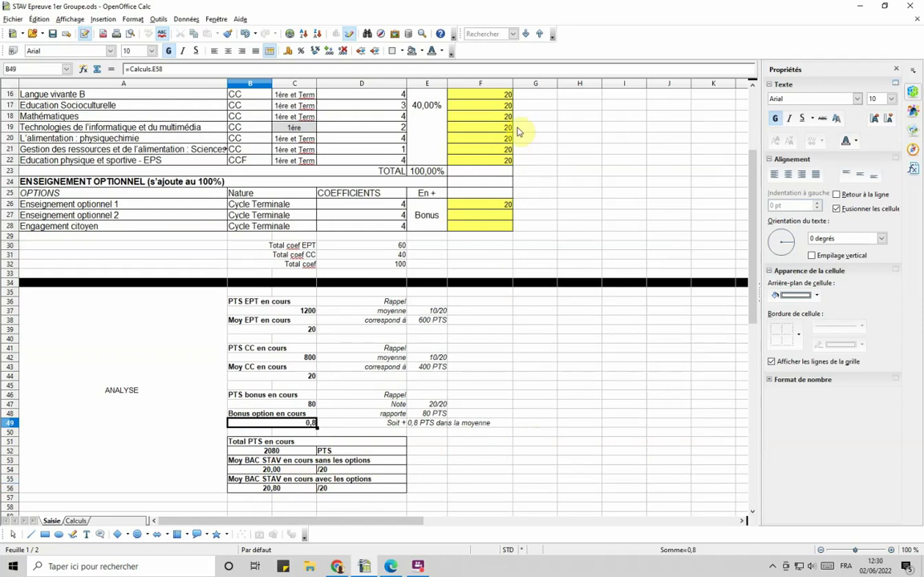
left_click(497, 204)
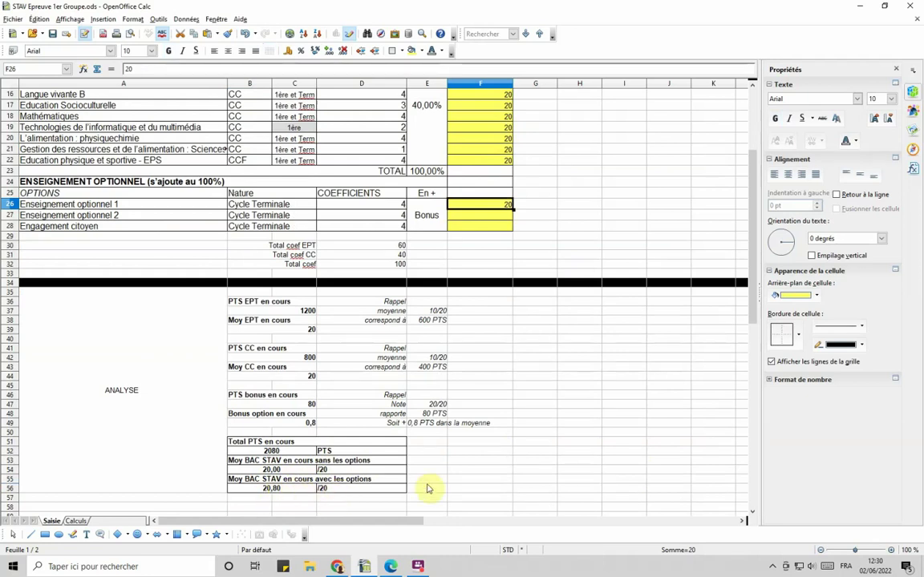
- Replace the written Français grade in F4 with 10
scroll(473, 476, "up", 5)
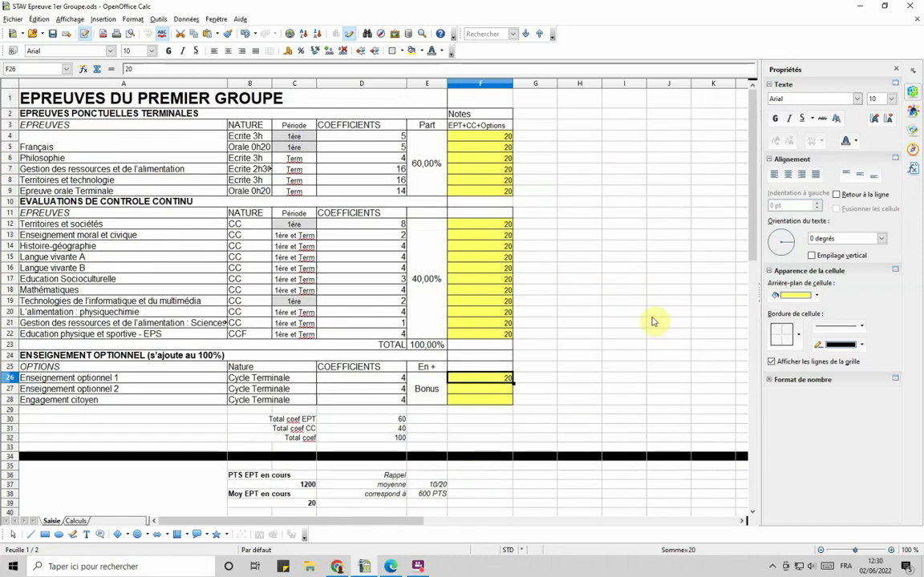
left_click_drag(497, 136, 499, 195)
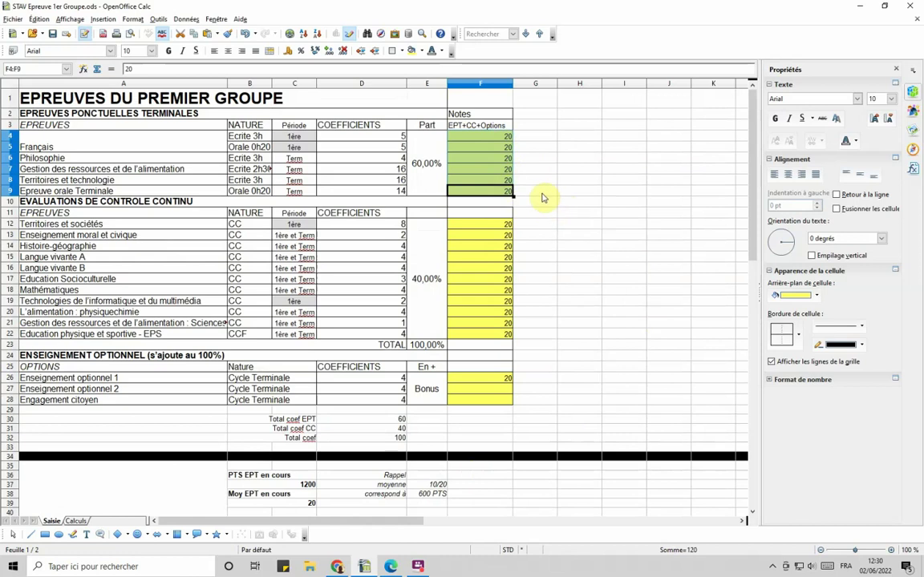
left_click(474, 139)
type("10")
key("Return")
left_click(474, 139)
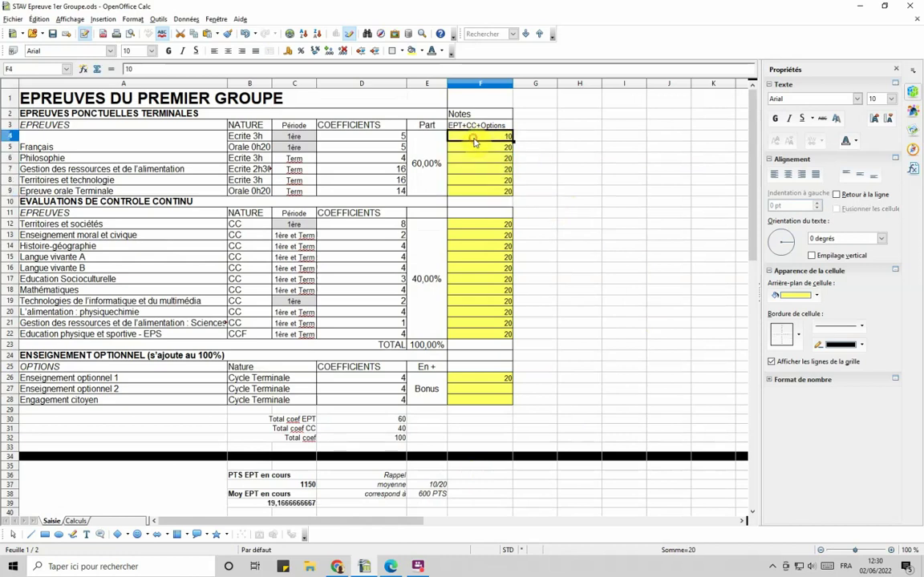
- Copy the grade of 10 over the remaining terminal exams in F5:F9 and all continuous assessments in F12:F22
left_click_drag(476, 146, 483, 190)
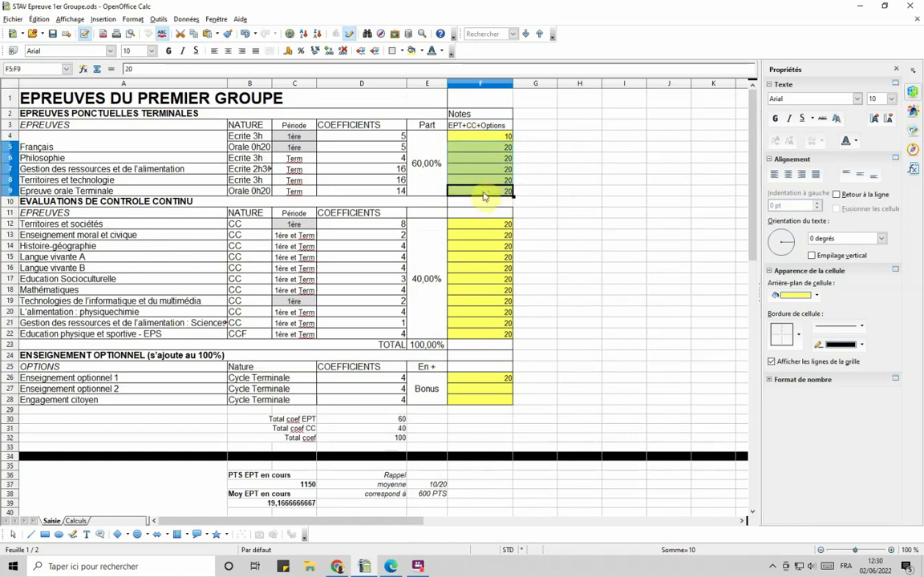
key("ctrl+v")
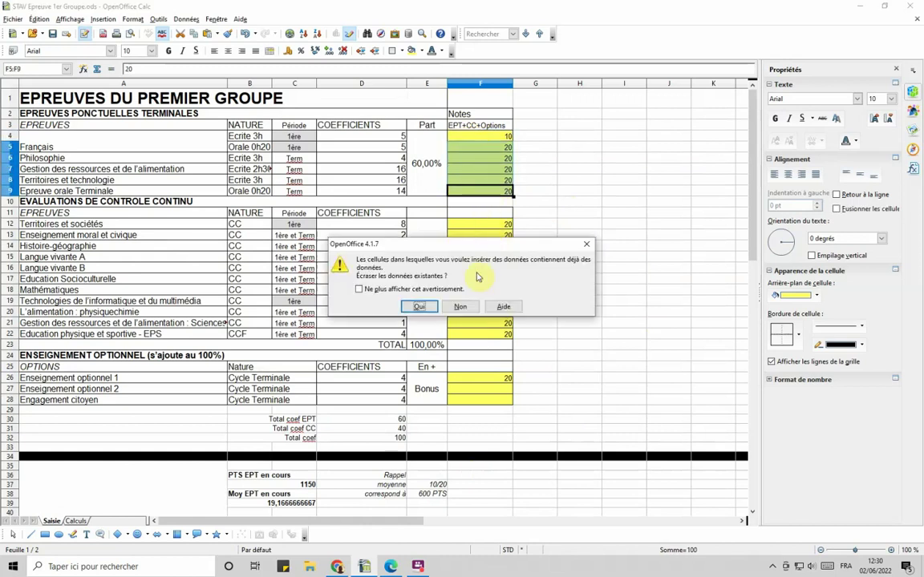
left_click(418, 306)
left_click_drag(483, 225, 484, 327)
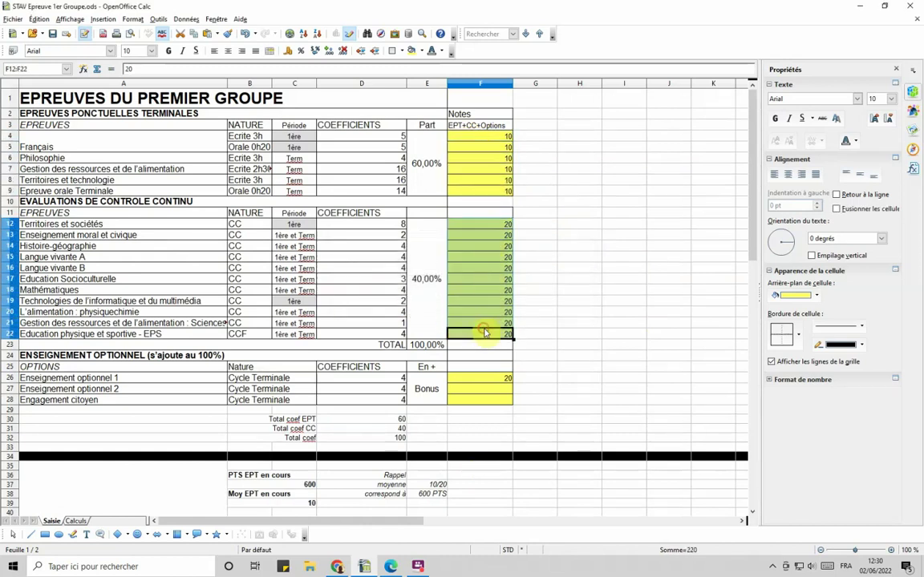
key("ctrl+v")
left_click(420, 306)
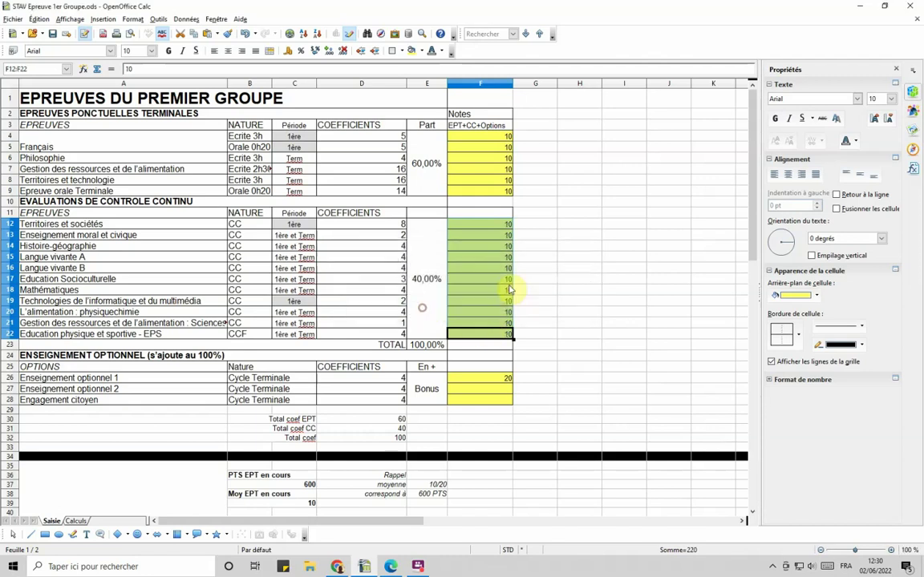
- Compare the current EPT and CC points in B37 and B42 with the reminder values for a 10/20 average
scroll(547, 236, "down", 4)
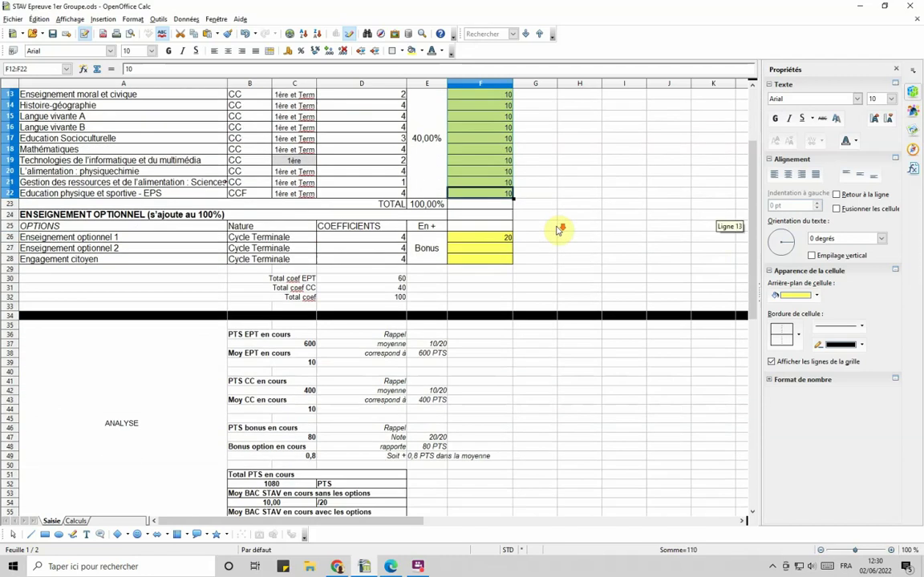
left_click(300, 348)
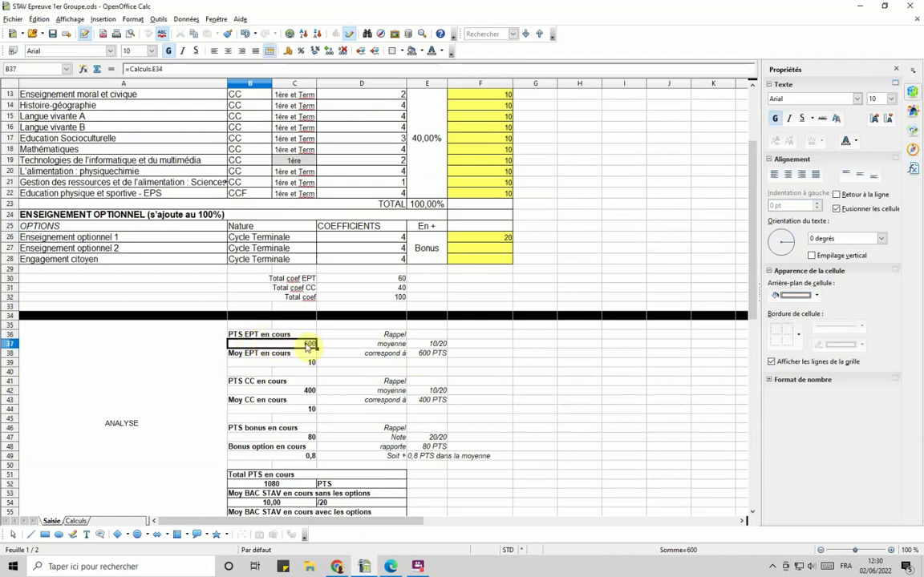
left_click_drag(435, 345, 433, 359)
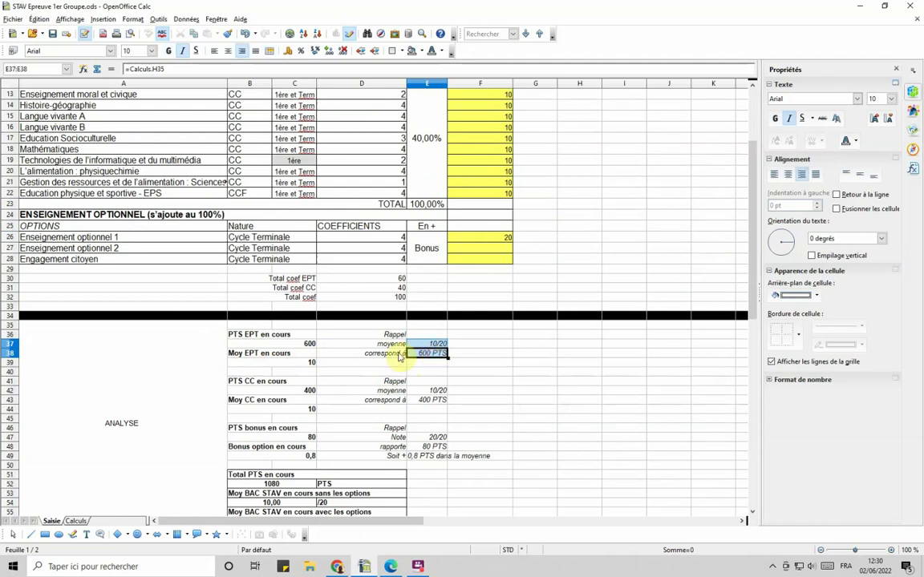
left_click(300, 347)
left_click(272, 337)
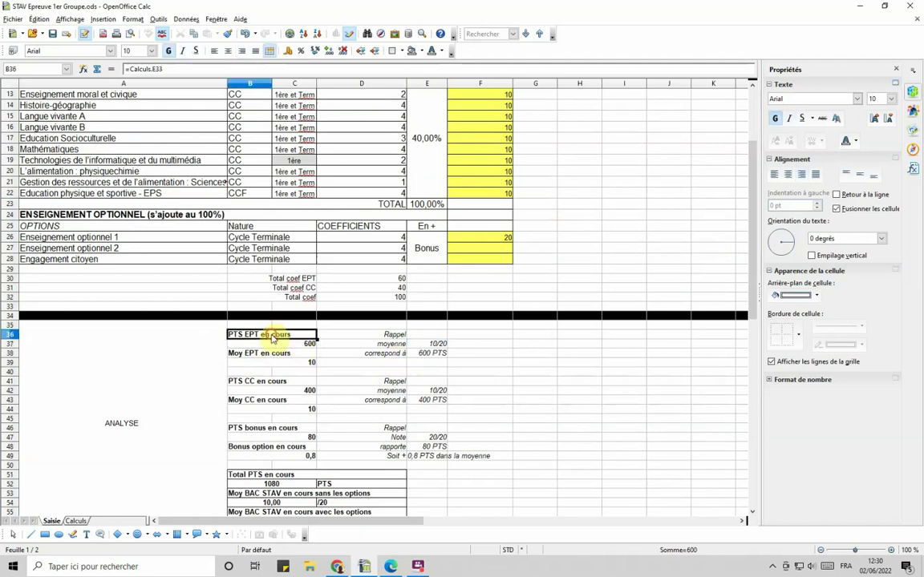
left_click(303, 390)
left_click(431, 404)
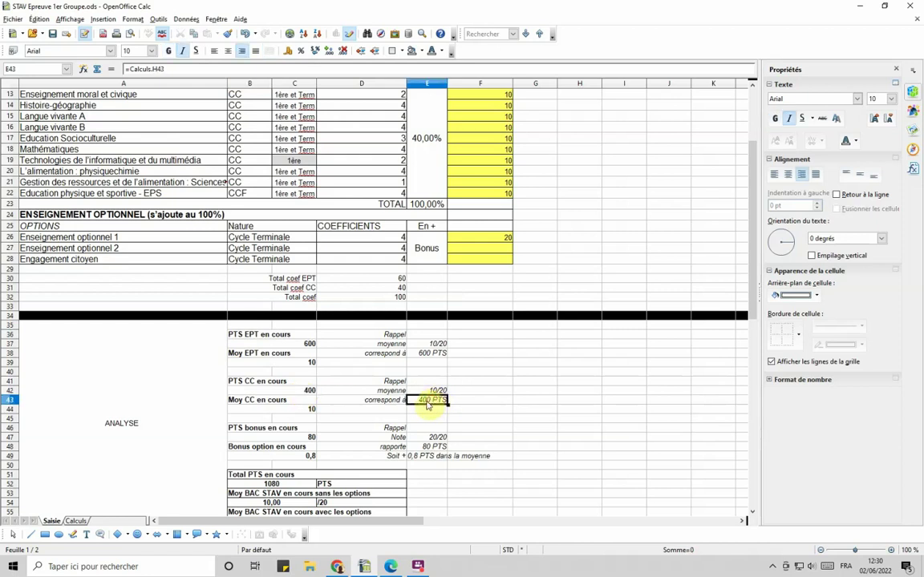
left_click(306, 391)
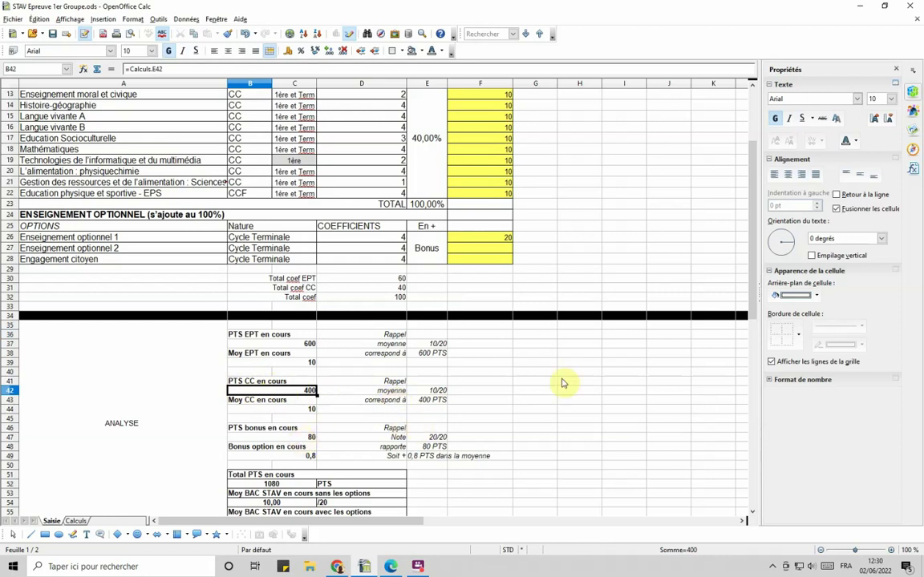
- Set the Enseignement optionnel 1 grade in F26 to 10 and check the bonus points in B47
left_click(483, 237)
type("10")
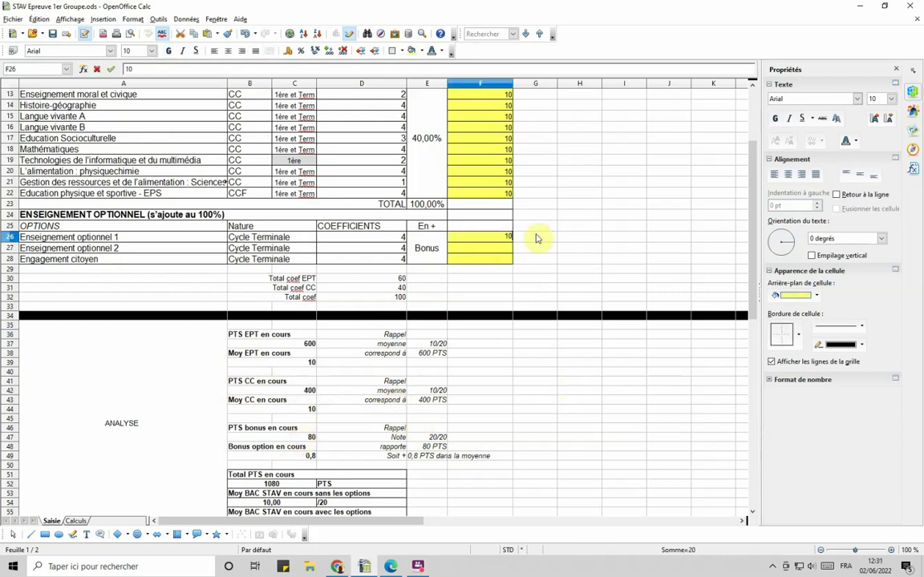
key("Return")
left_click(305, 438)
- Change the Enseignement optionnel 1 grade in F26 to 5 and check its bonus points and option bonus
left_click(497, 237)
key("BackSpace")
key("Return")
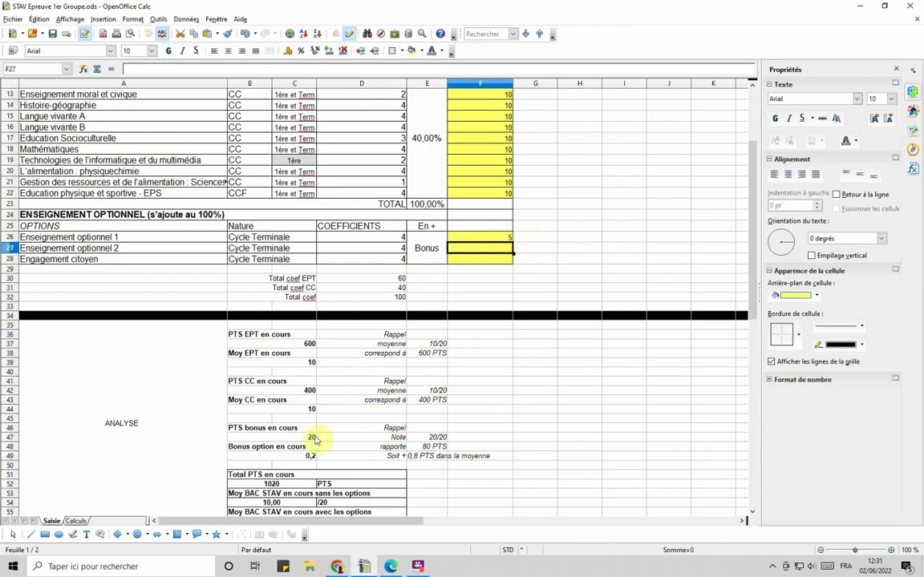
left_click(312, 438)
left_click(308, 456)
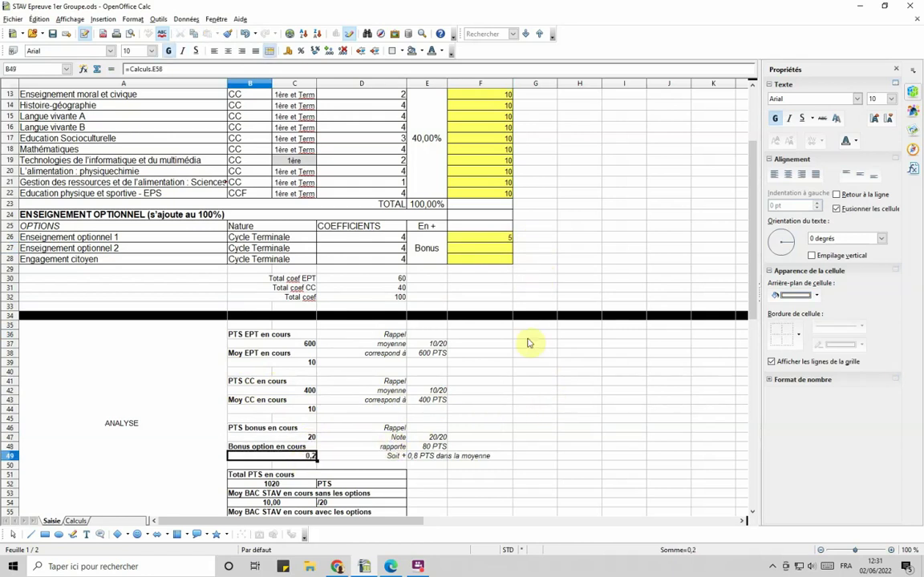
- Clear the contents of the terminal exam grades in F4:F9
scroll(540, 407, "up", 1)
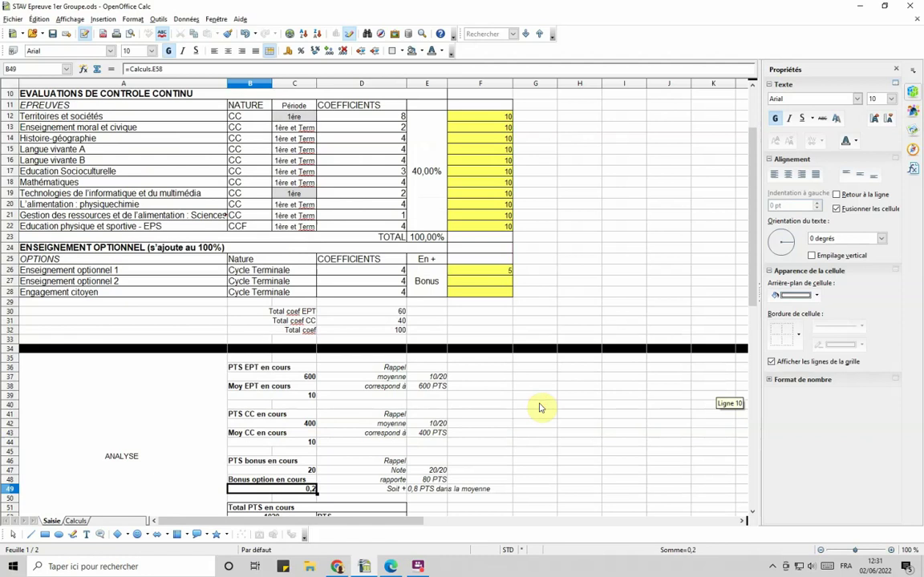
scroll(533, 315, "up", 3)
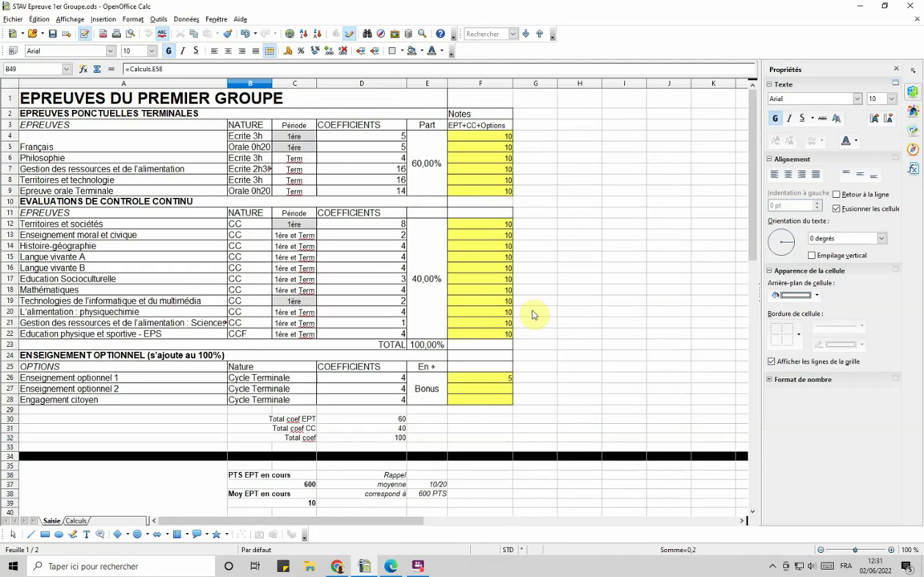
left_click_drag(493, 138, 493, 194)
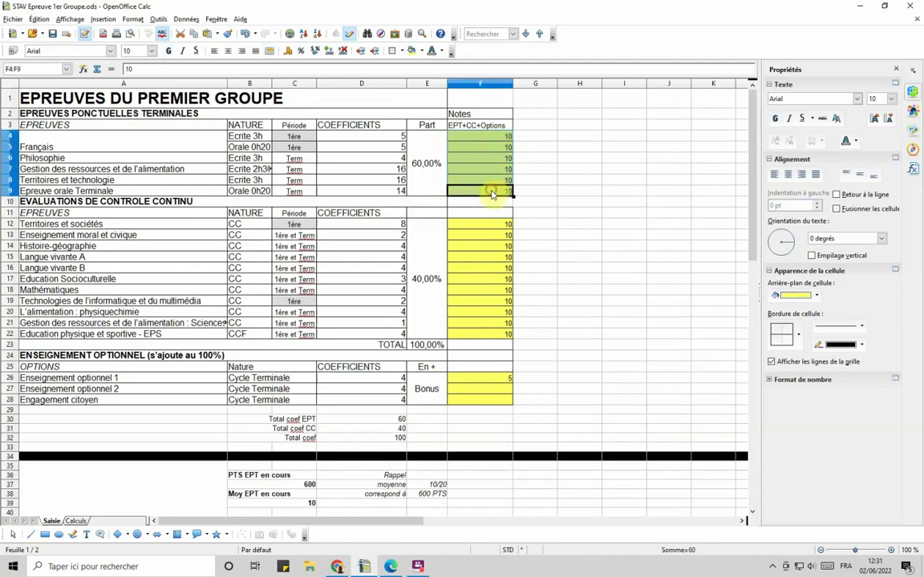
key("BackSpace")
left_click(526, 231)
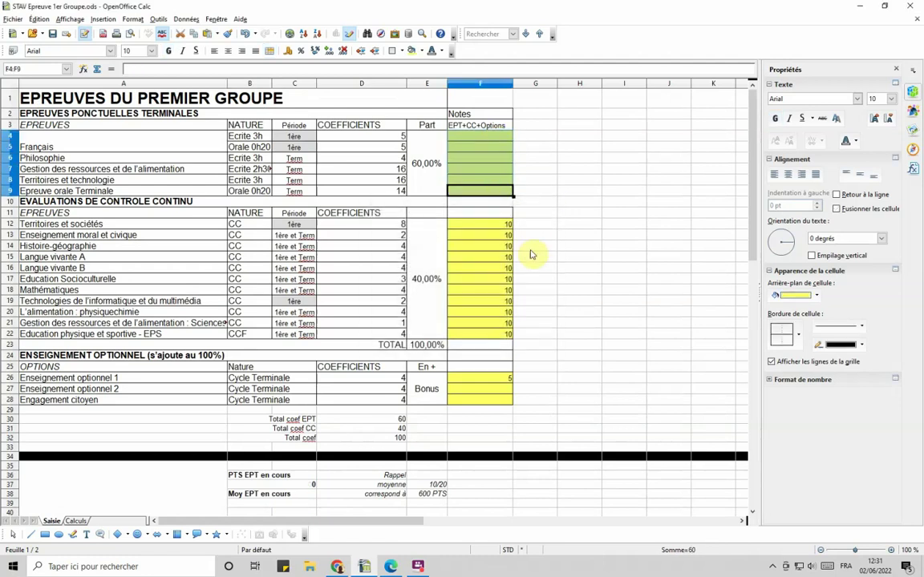
- Clear the continuous assessment grades in F12:F22 and the Enseignement optionnel 1 grade in F26
left_click_drag(487, 228, 506, 333)
key("BackSpace")
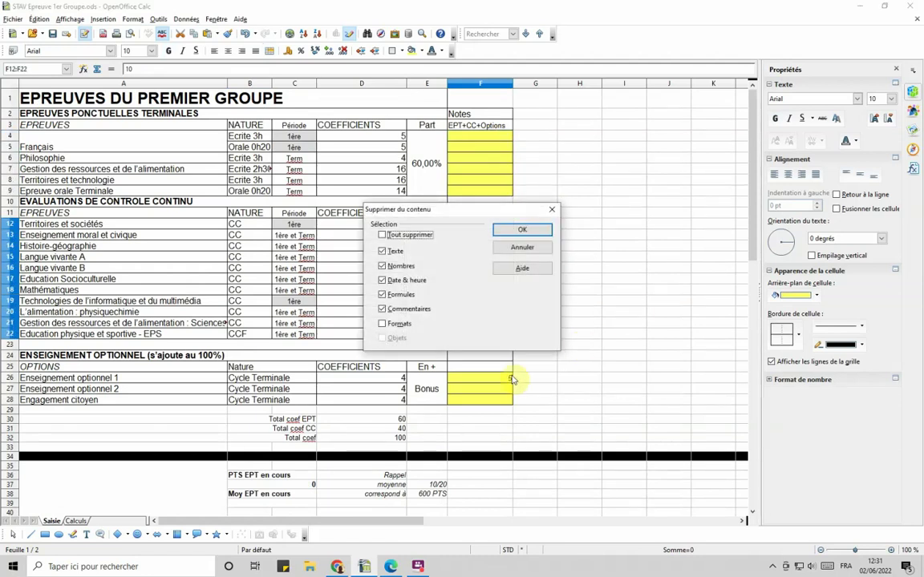
left_click(522, 231)
left_click(501, 376)
key("BackSpace")
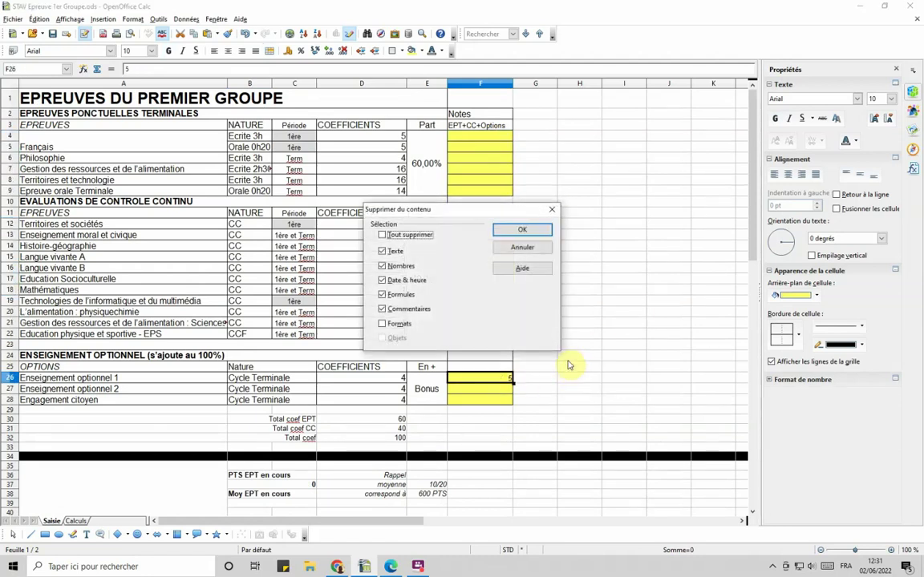
left_click(522, 233)
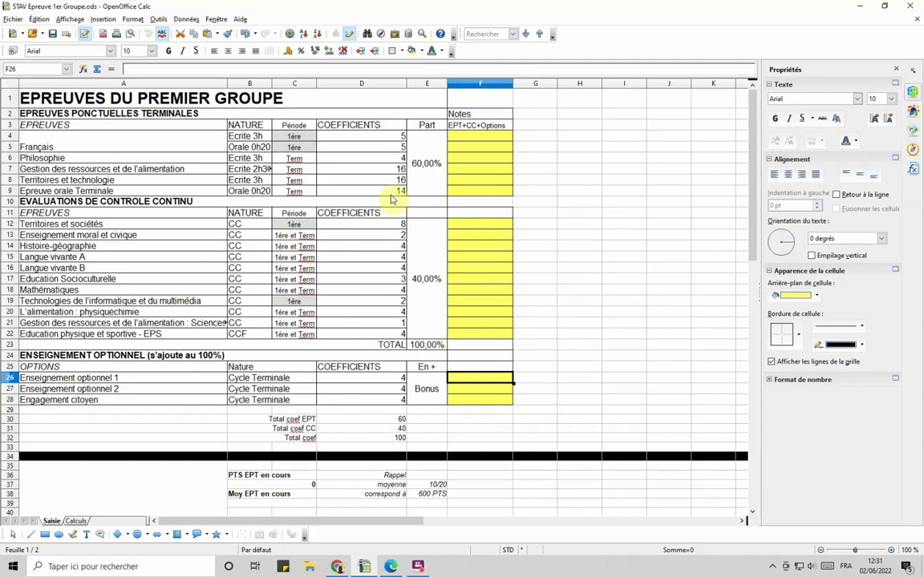
- Enter 15 for Territoires et sociétés in F12 and 8 for Technologies de l'informatique et du multimédia in F19
left_click(294, 148)
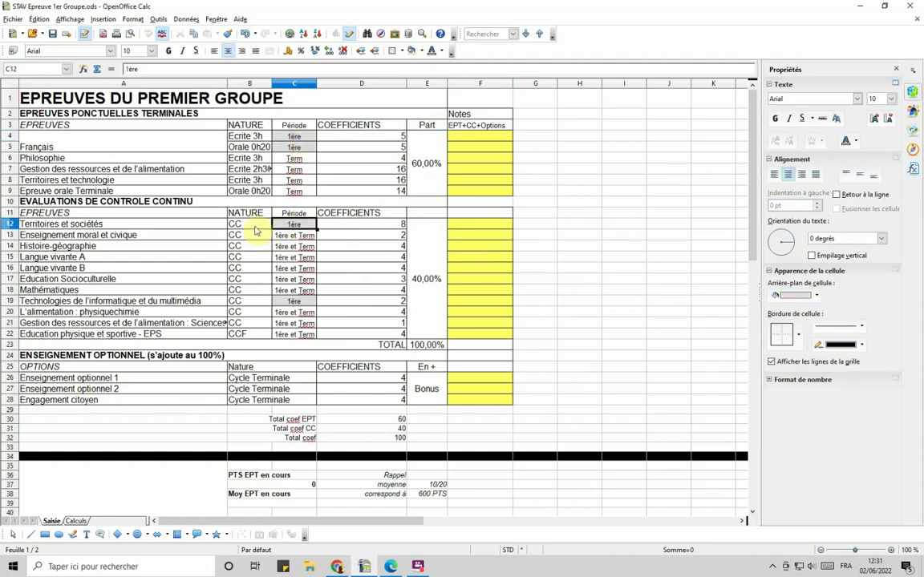
left_click(29, 225)
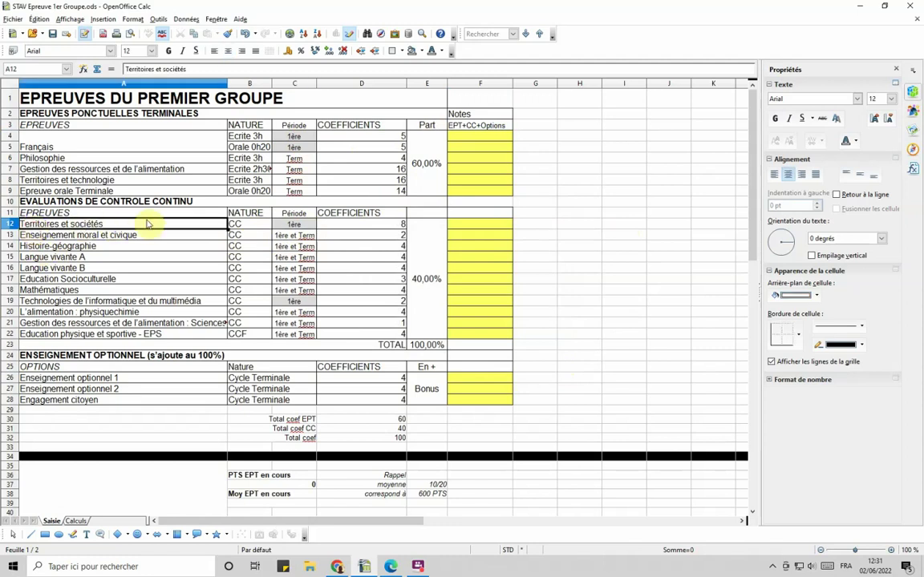
left_click(464, 224)
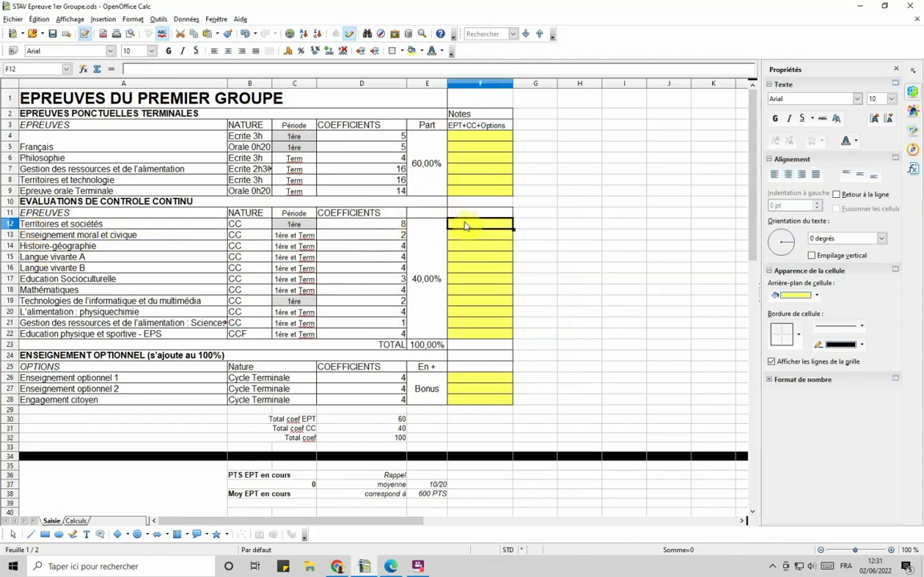
left_click(104, 300)
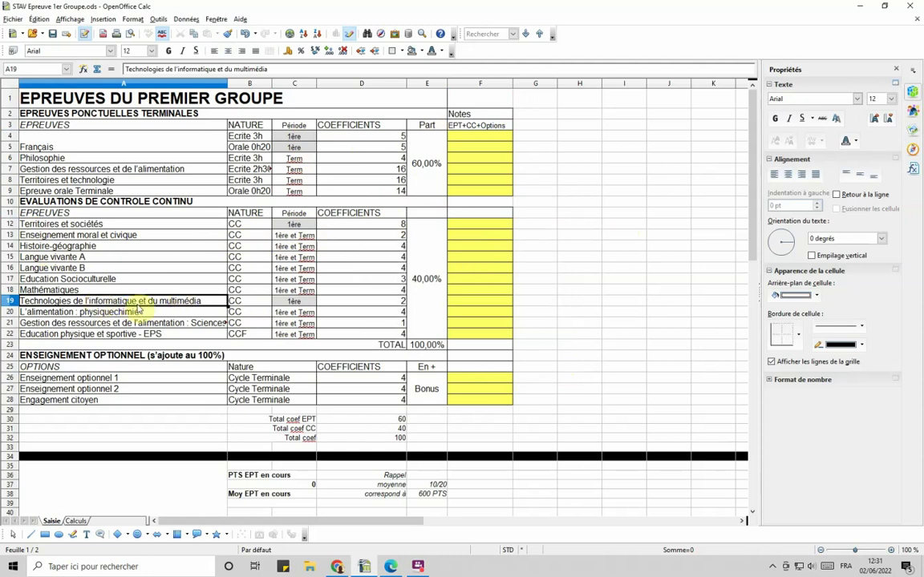
left_click(279, 300)
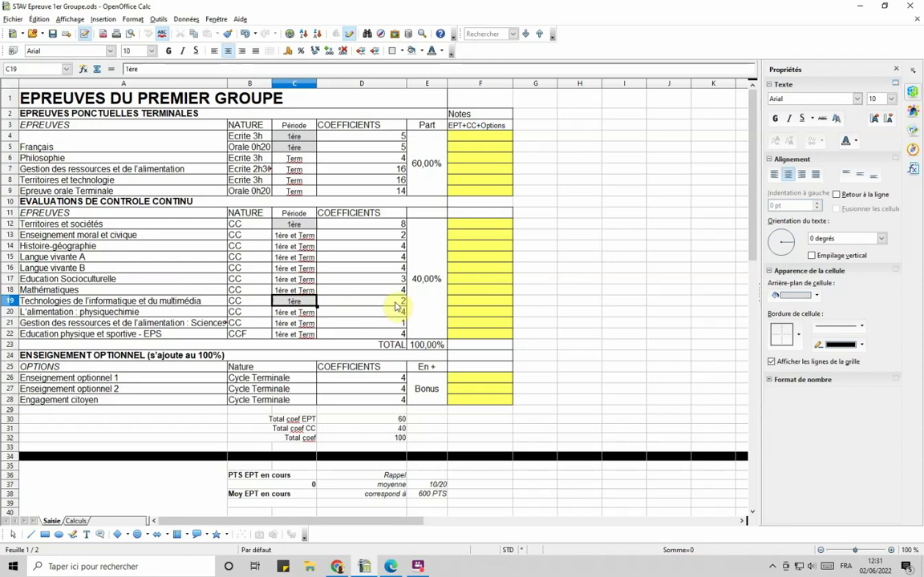
left_click(474, 225)
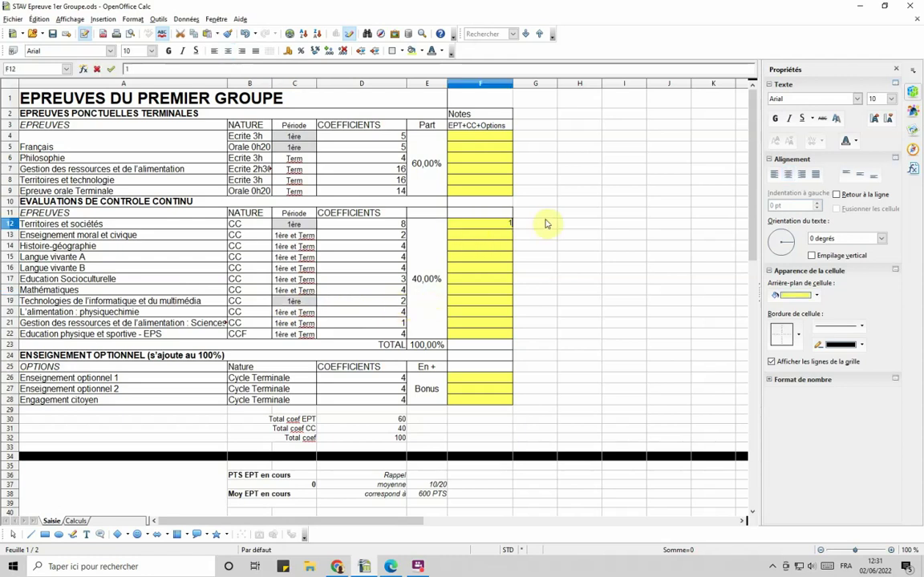
type("15")
key("Return")
left_click(474, 301)
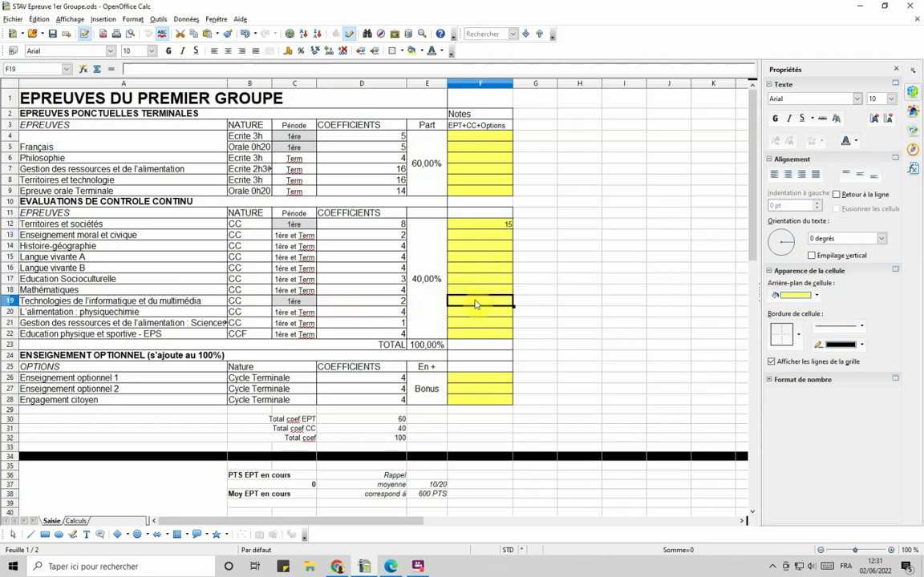
type("8")
key("Return")
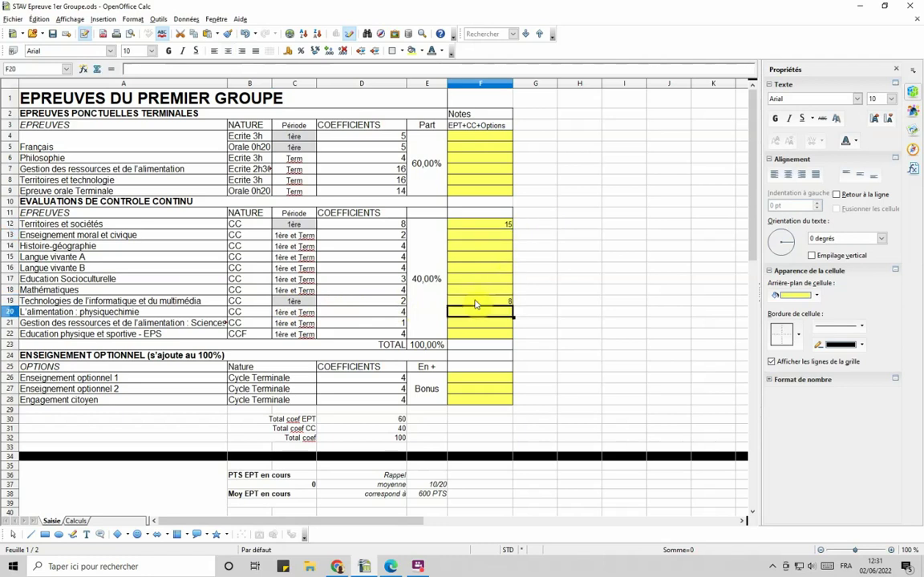
- Check the continuous assessment points in B42 against the reference points in E43
left_click(494, 226)
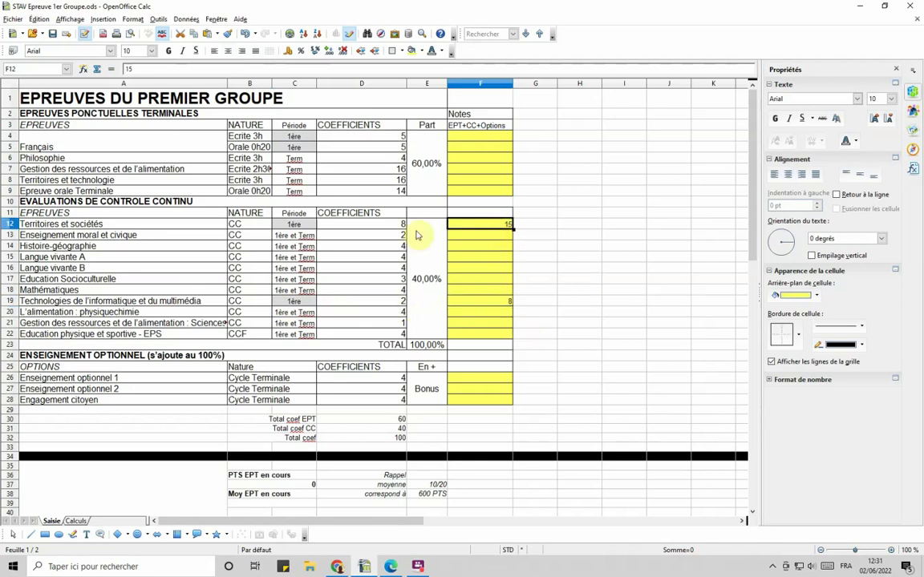
left_click(383, 302)
scroll(609, 337, "down", 4)
left_click(306, 390)
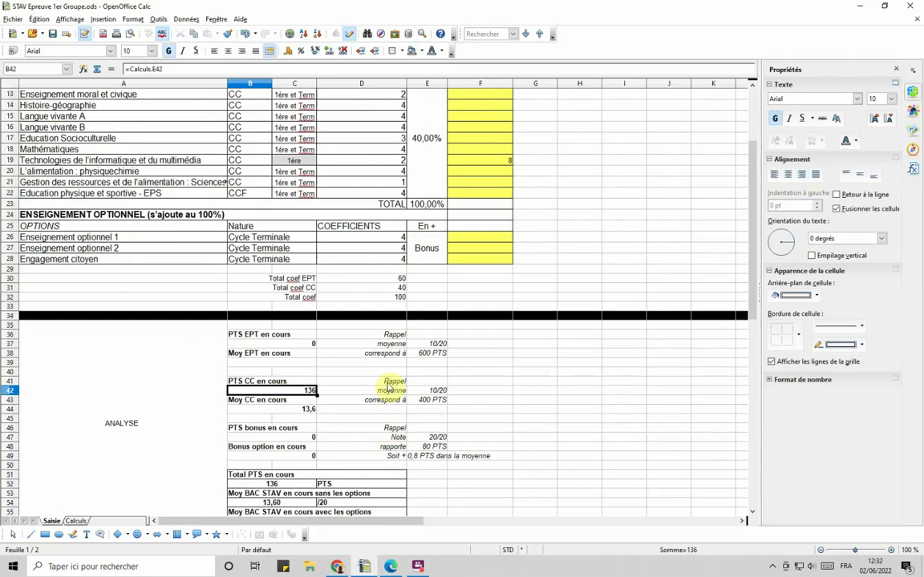
left_click(427, 401)
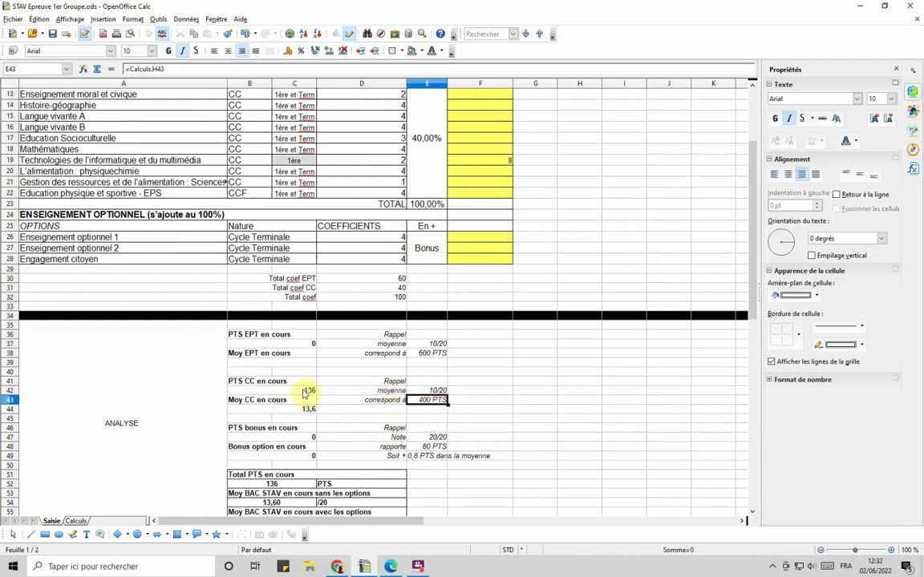
- Review the ungraded continuous assessment cells F13:F18 and F20:F22, covering subjects assessed over 1ère and Term
scroll(584, 309, "up", 3)
left_click_drag(480, 194, 485, 227)
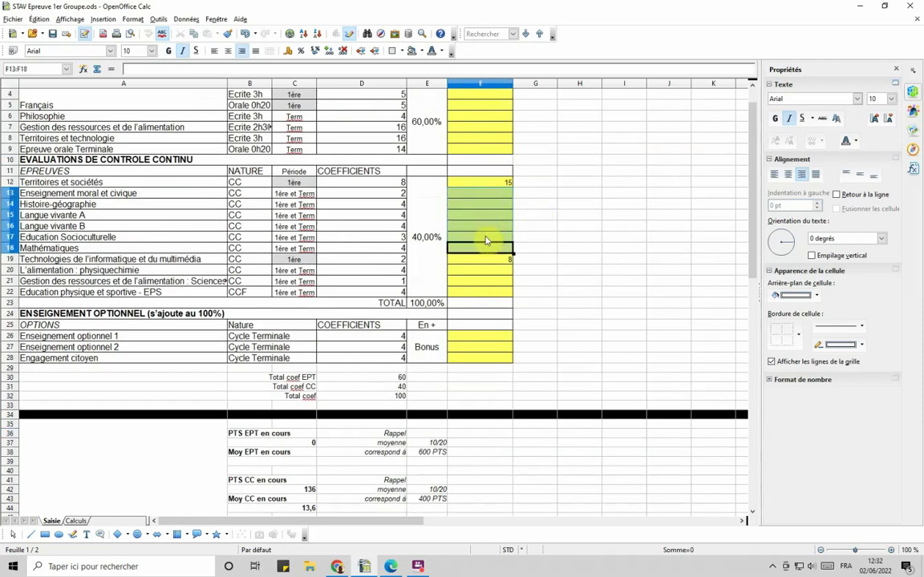
left_click_drag(488, 270, 489, 295)
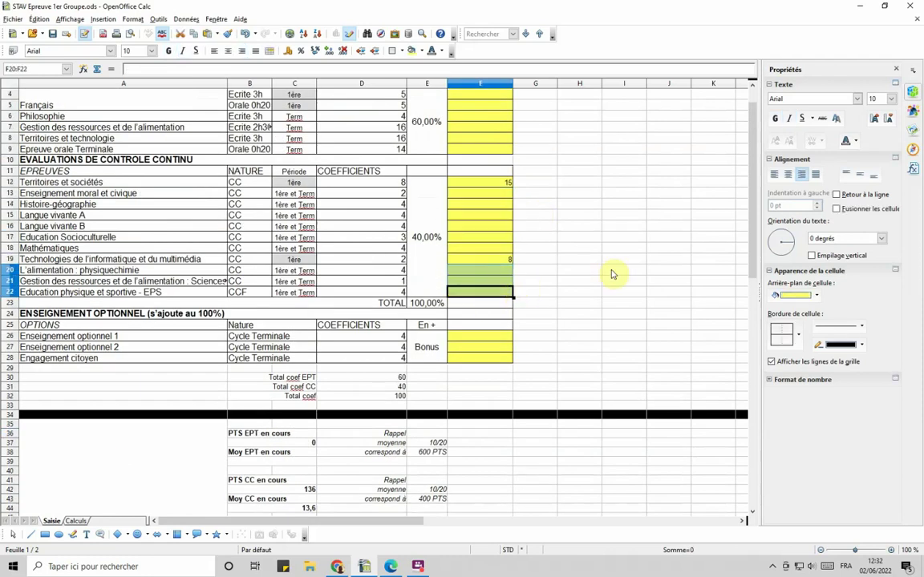
left_click_drag(495, 193, 493, 248)
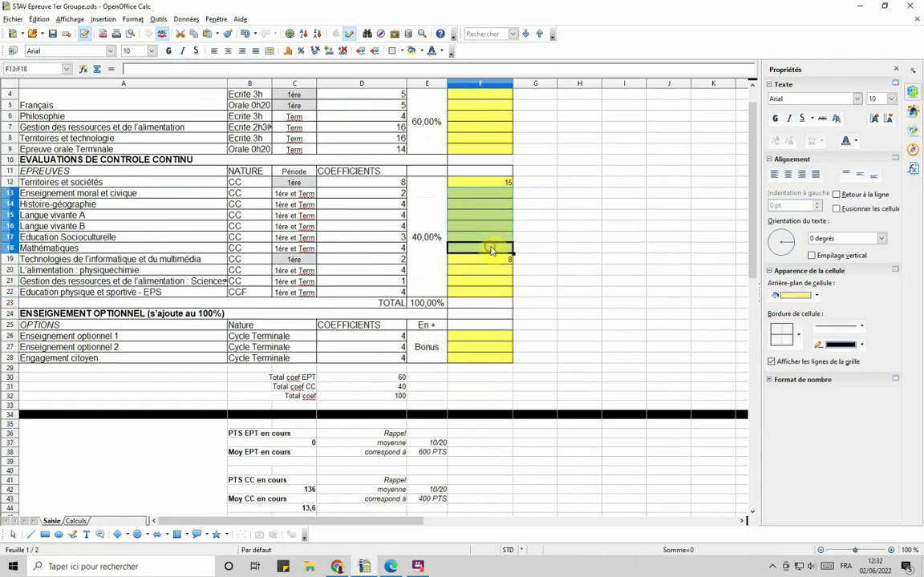
left_click_drag(479, 271, 479, 290)
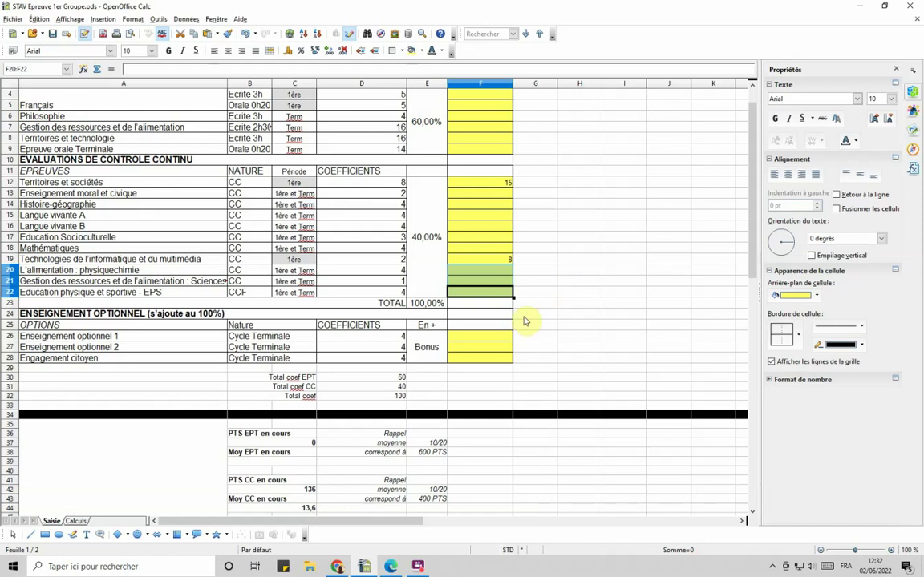
scroll(595, 324, "up", 1)
scroll(596, 324, "down", 3)
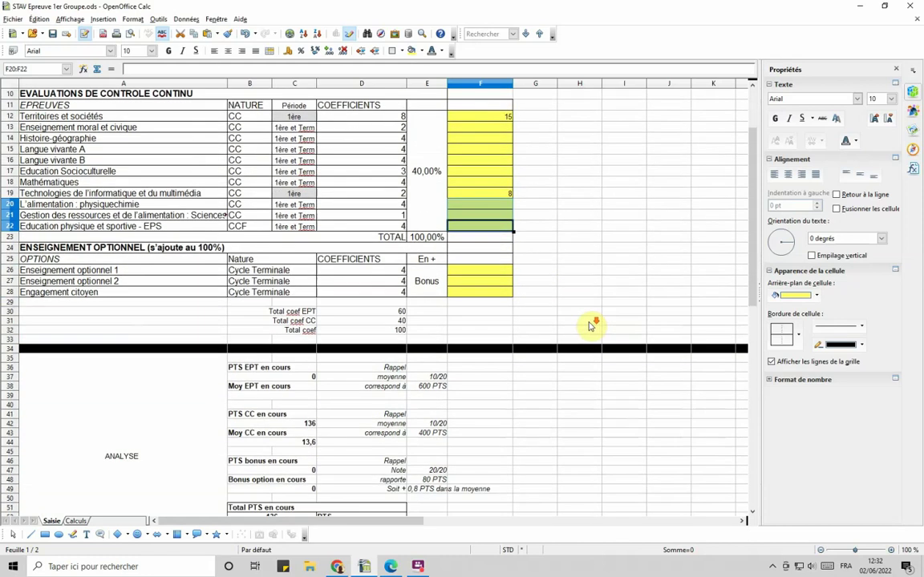
scroll(592, 324, "up", 3)
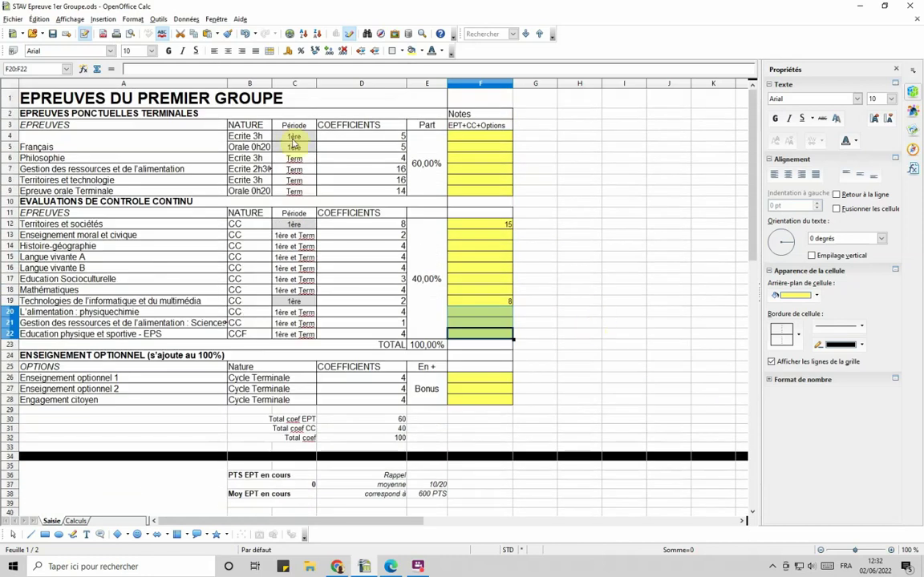
- Enter the Français grades: 8 for the written exam in F4 and 13 for the oral in F5
left_click(294, 137)
key("ctrl+z")
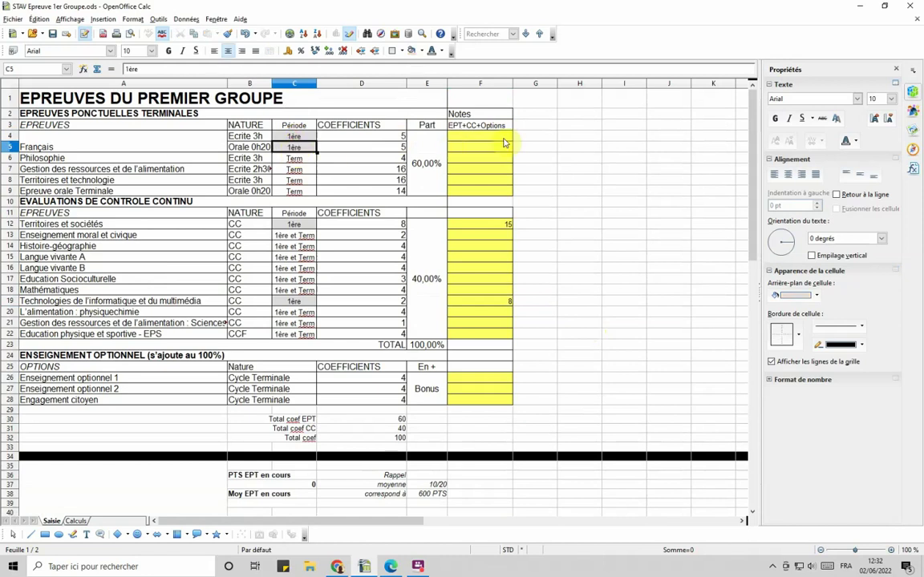
left_click(480, 137)
left_click(469, 149)
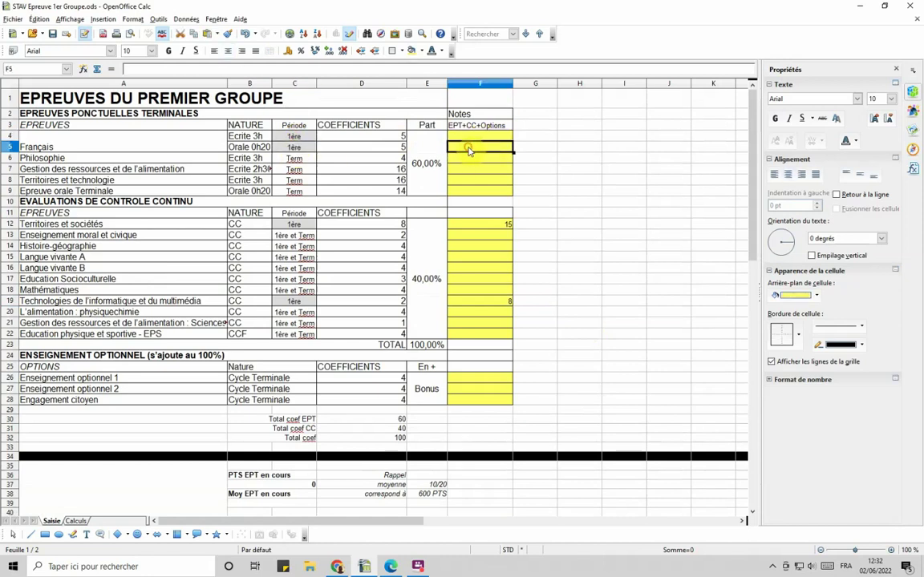
left_click(311, 148)
left_click(477, 136)
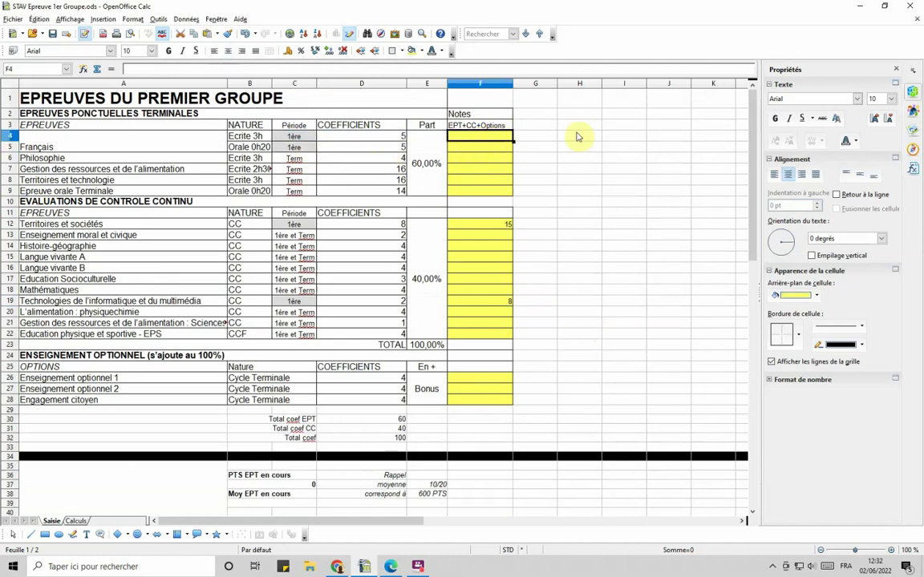
type("8")
key("Return")
type("13")
key("Return")
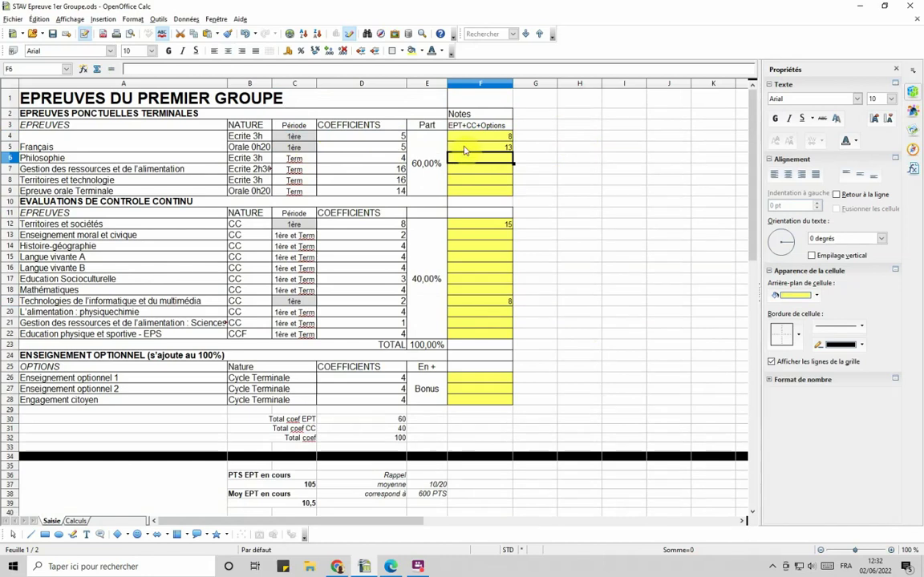
- Check the terminal exam points in B37 against the reference in E38, and examine the average in B39
left_click(485, 146)
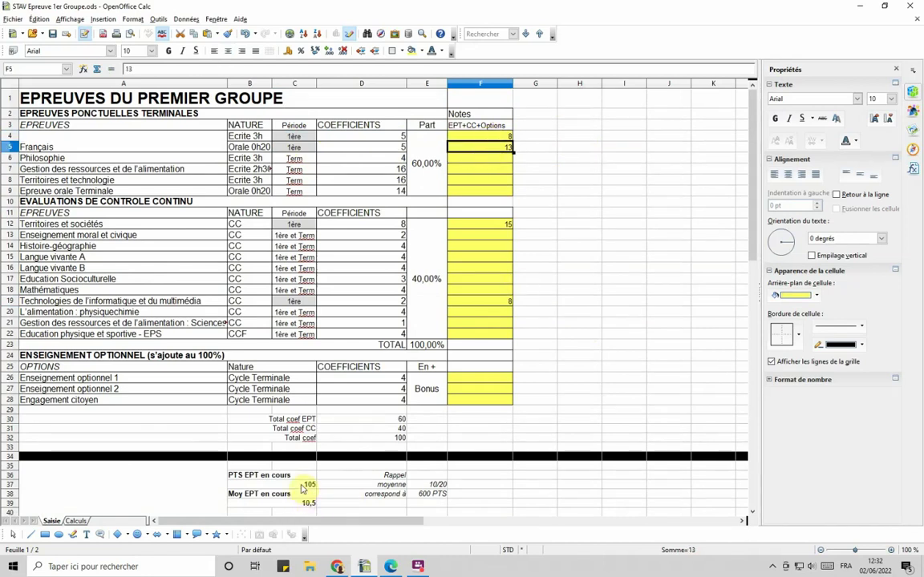
left_click(303, 486)
left_click(433, 495)
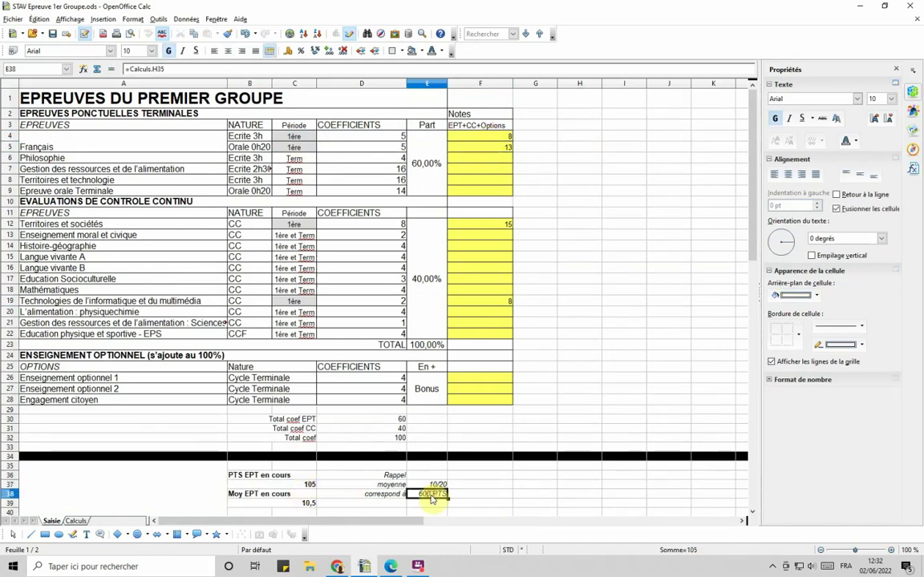
left_click(431, 497)
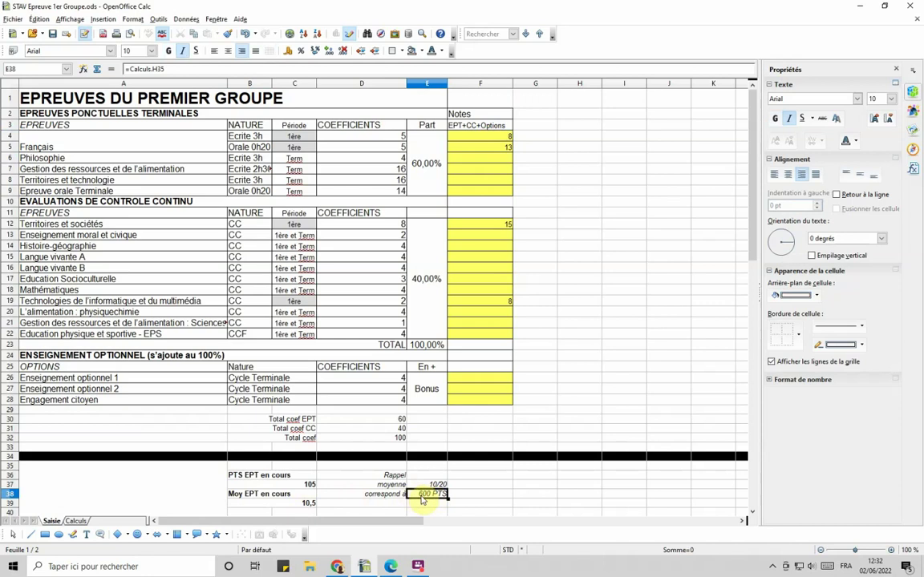
left_click(305, 486)
scroll(449, 477, "down", 1)
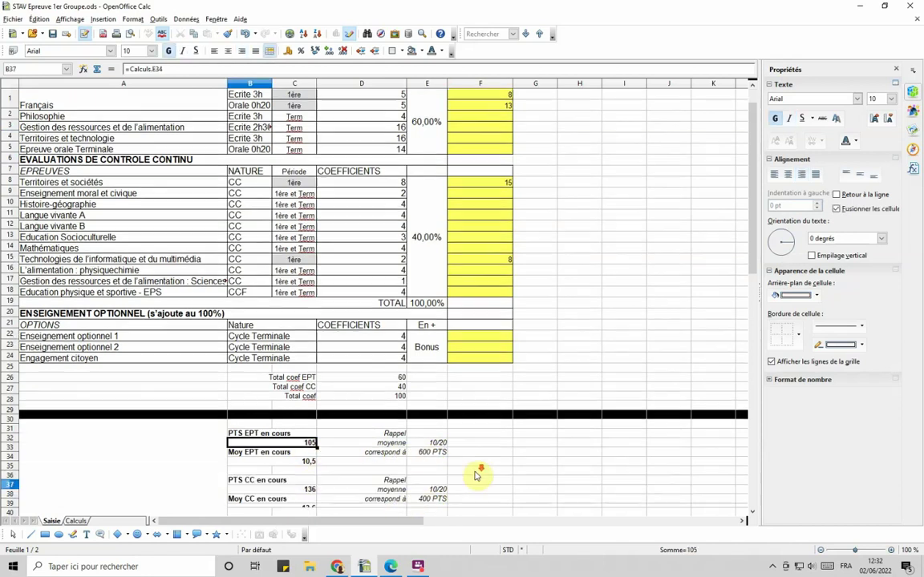
left_click(308, 462)
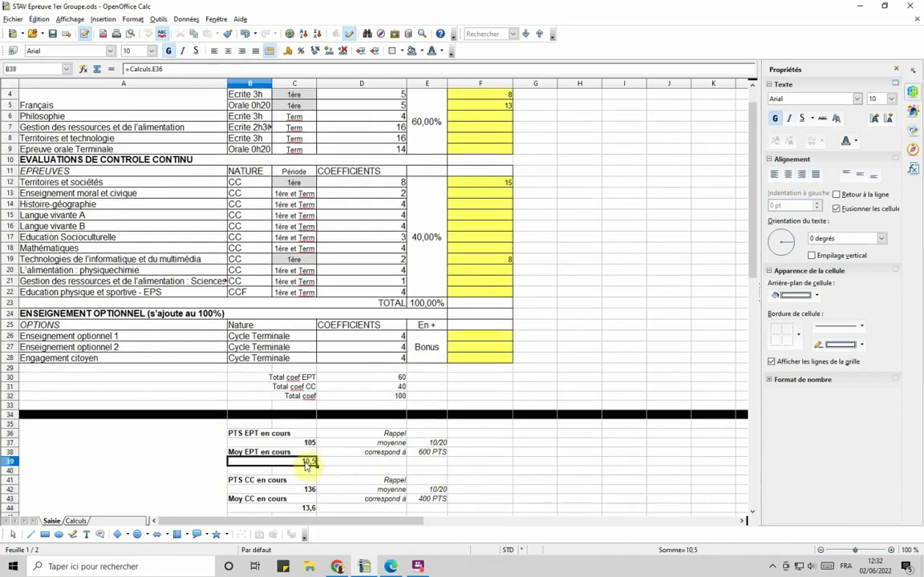
scroll(306, 469, "up", 1)
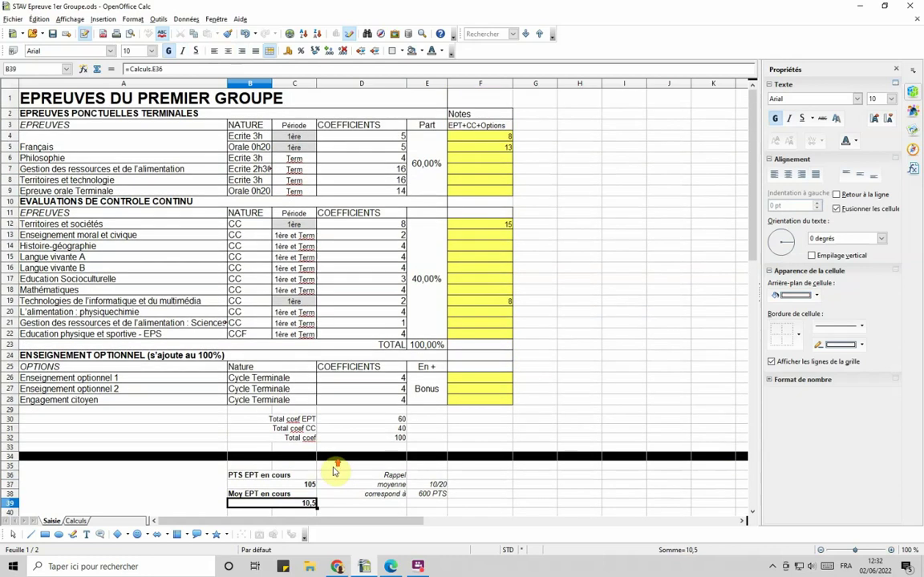
- Compare the current continuous assessment average in B44 with the terminal exam average in B39
scroll(335, 472, "down", 1)
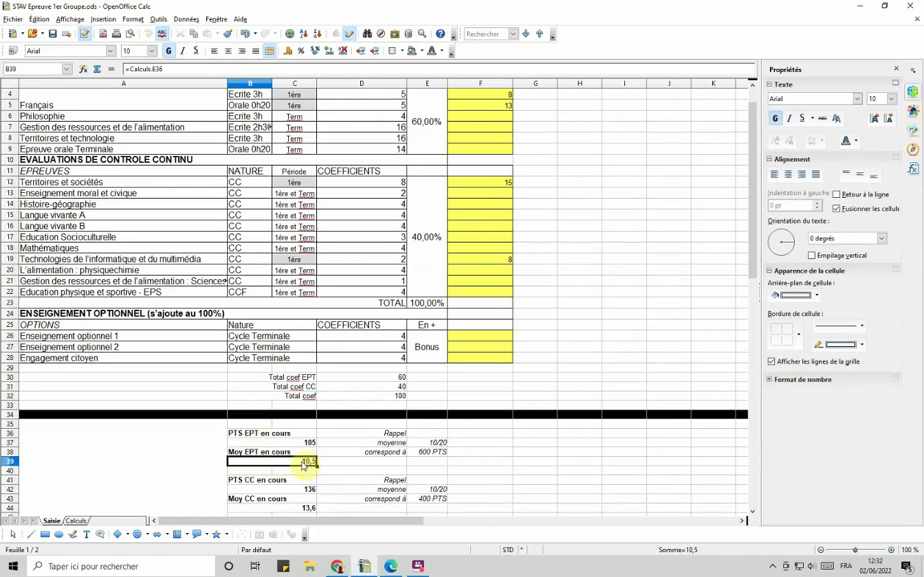
scroll(309, 465, "down", 1)
left_click(297, 475)
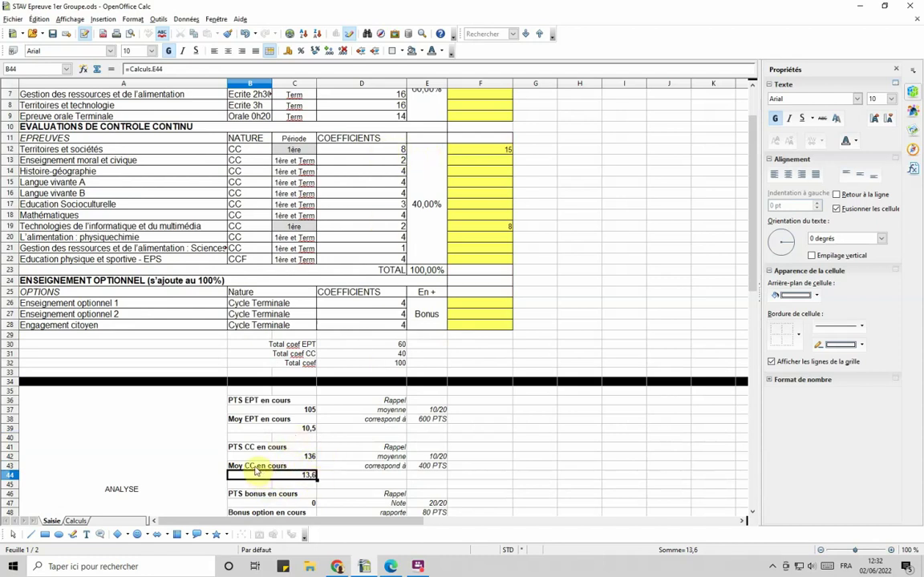
left_click(309, 429)
left_click(305, 476)
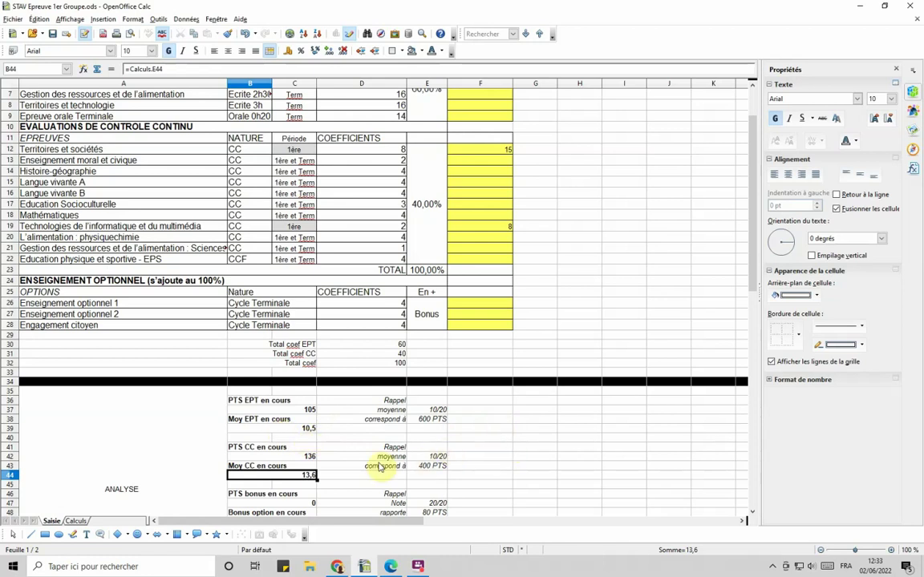
- Delete the contents of the terminal exam grades in F4:F9 and select their percentage share in E4
scroll(536, 429, "up", 2)
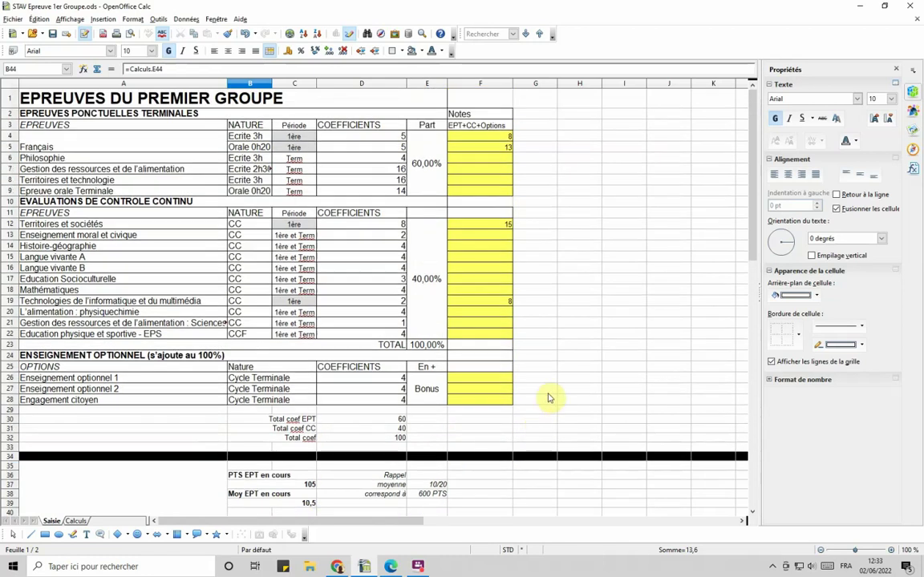
left_click_drag(494, 142, 490, 195)
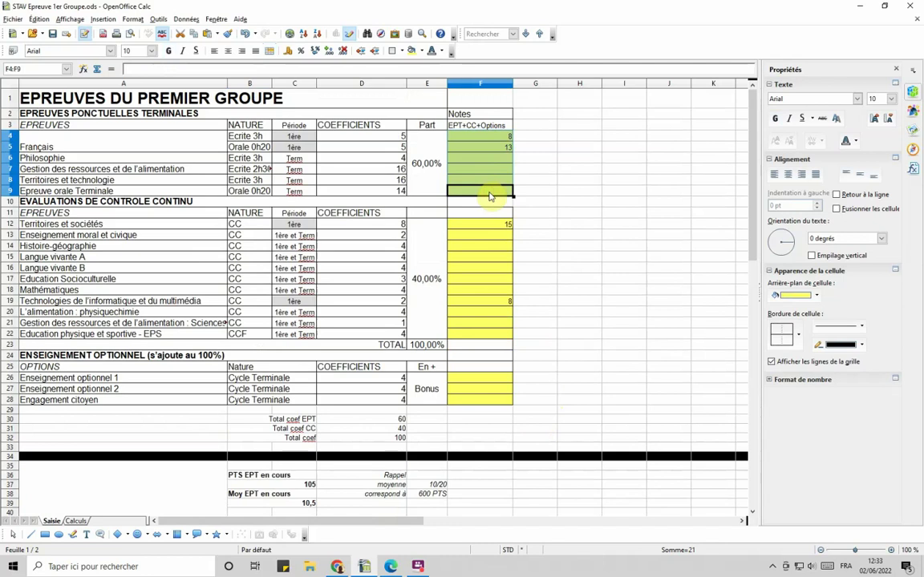
key("BackSpace")
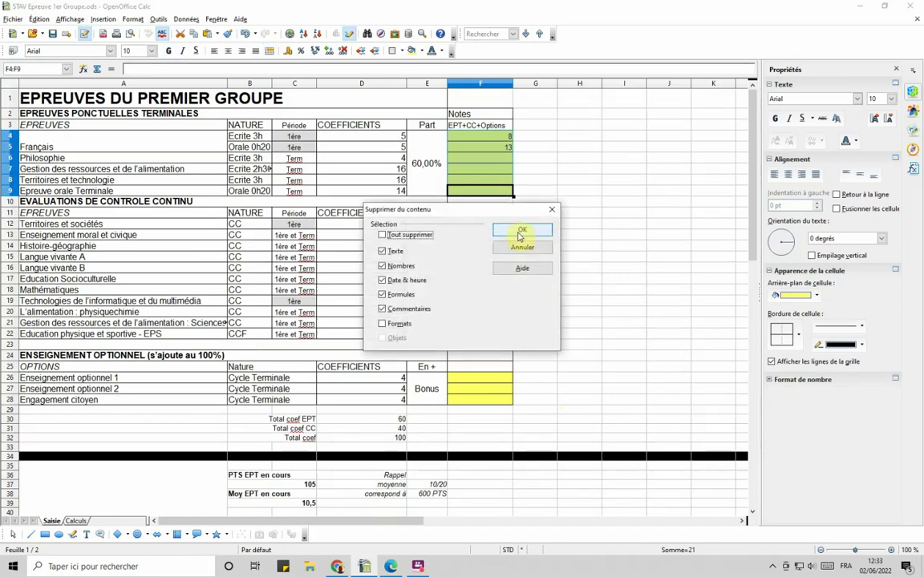
left_click(533, 230)
left_click(482, 227)
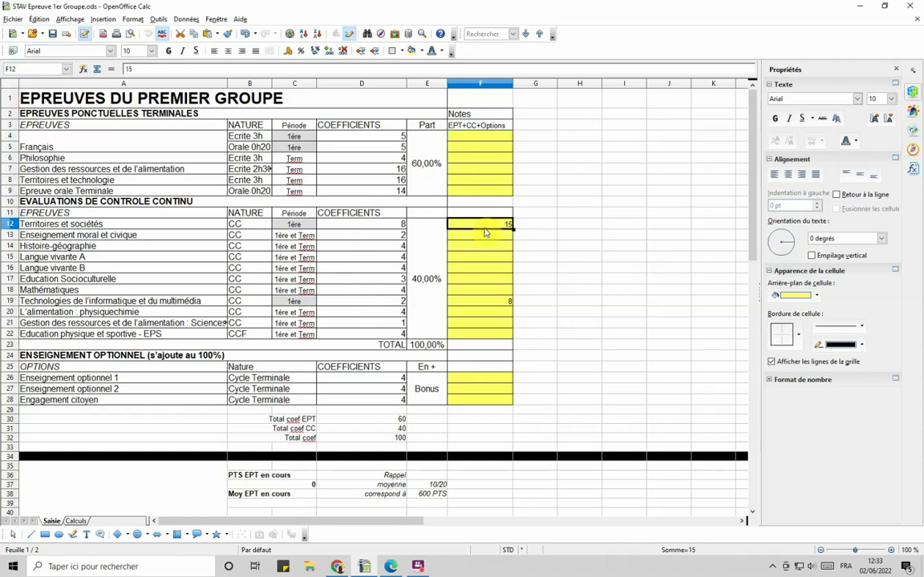
left_click(418, 182)
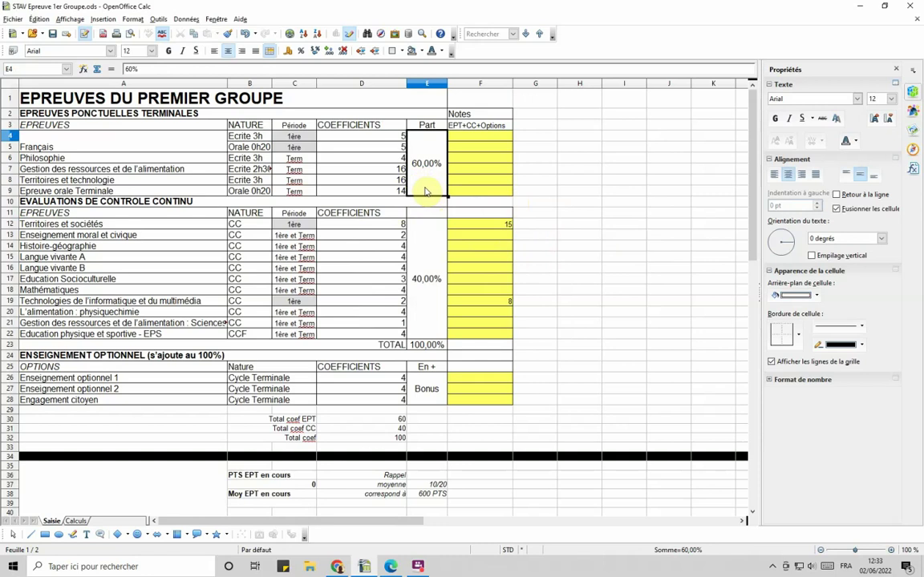
- Delete the contents of the continuous assessment grades in F12:F21, keeping the cell formats
left_click_drag(484, 225, 502, 323)
key("BackSpace")
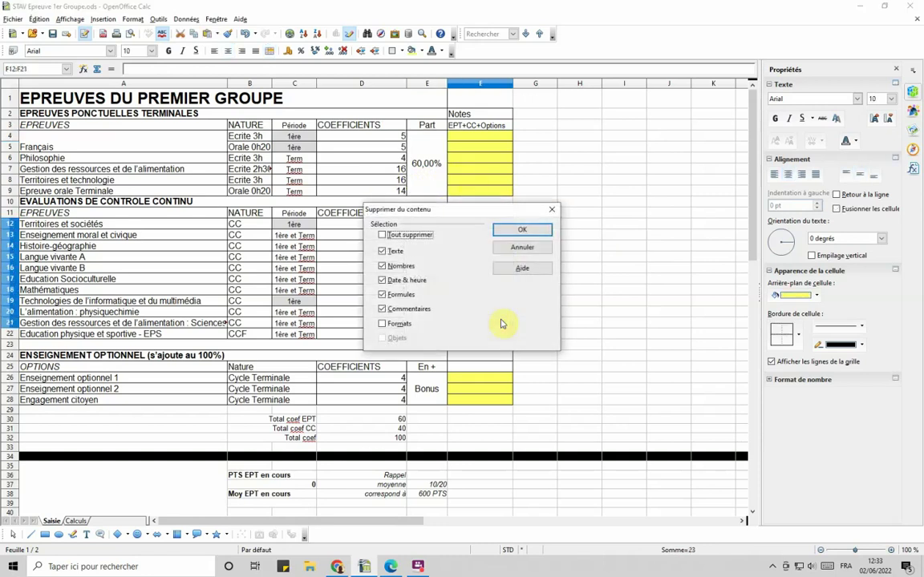
left_click(531, 229)
- Compare the terminal exam share in E4 with the continuous assessment share in E12 and the Gestion des ressources coefficient in D7
left_click(425, 206)
left_click(425, 172)
left_click(425, 278)
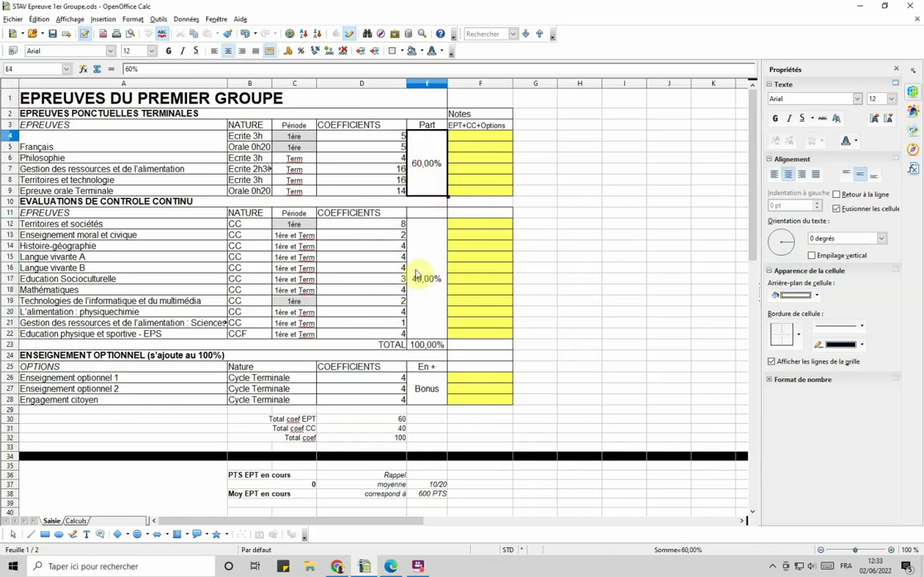
left_click(419, 171)
left_click(391, 171)
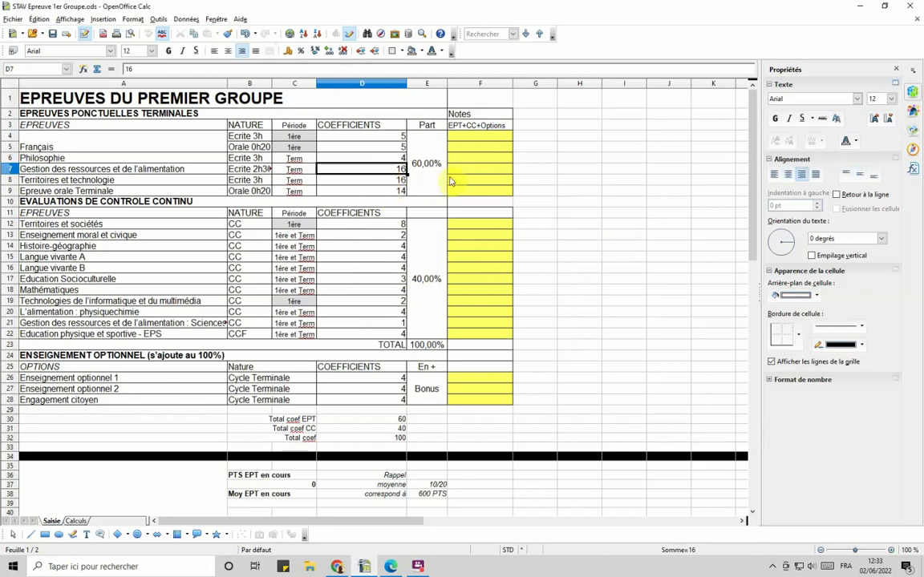
left_click(417, 171)
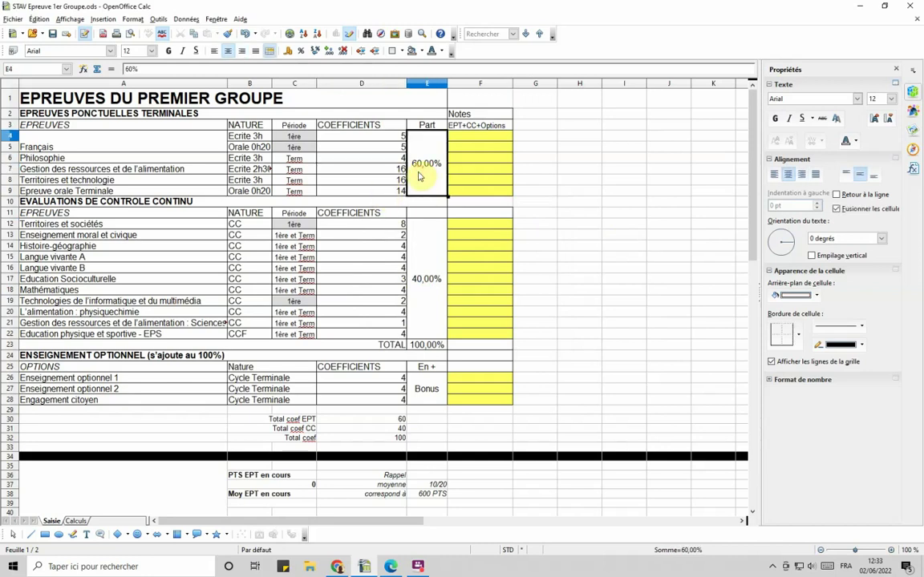
- Examine the coefficients in D7:D9 and the names of the matching terminal exams in A9, A8 and A7
left_click_drag(376, 171, 375, 190)
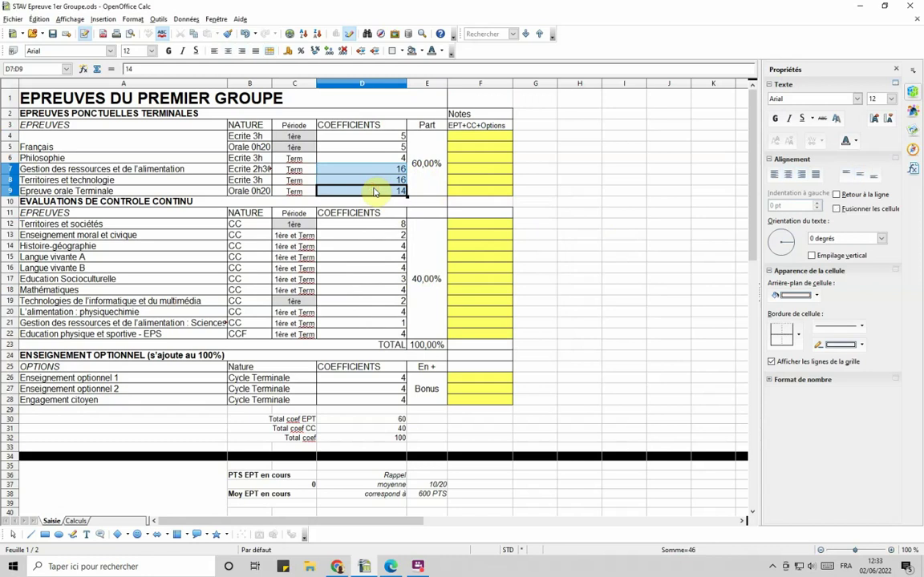
left_click(144, 192)
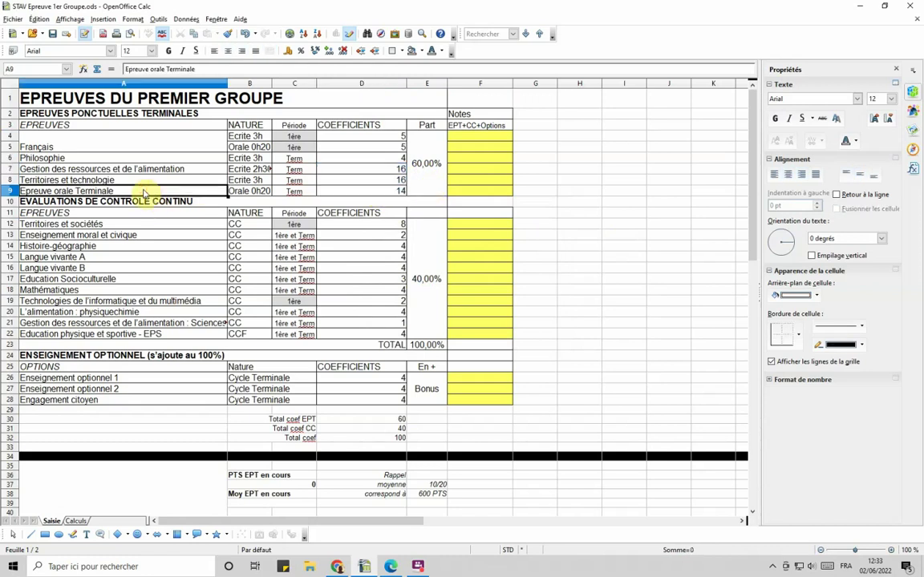
left_click(146, 181)
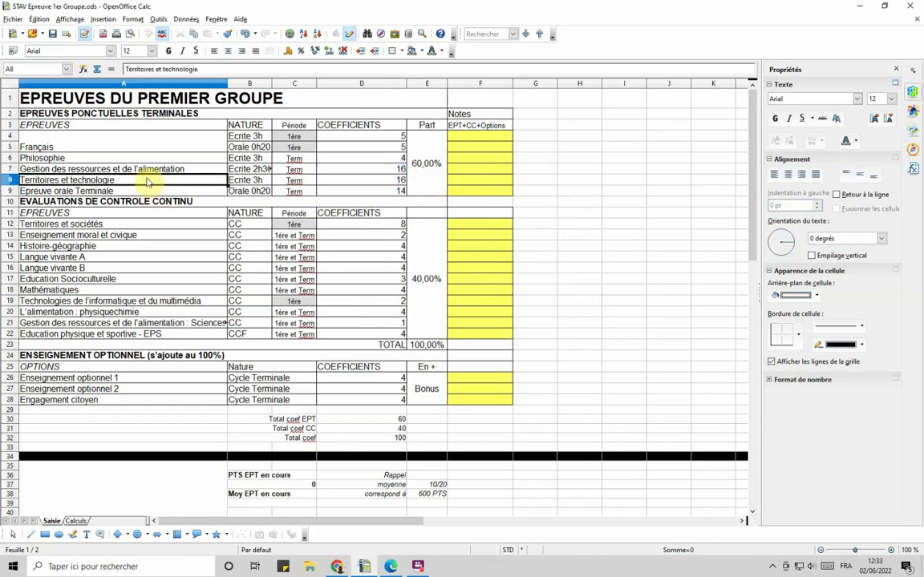
left_click(157, 171)
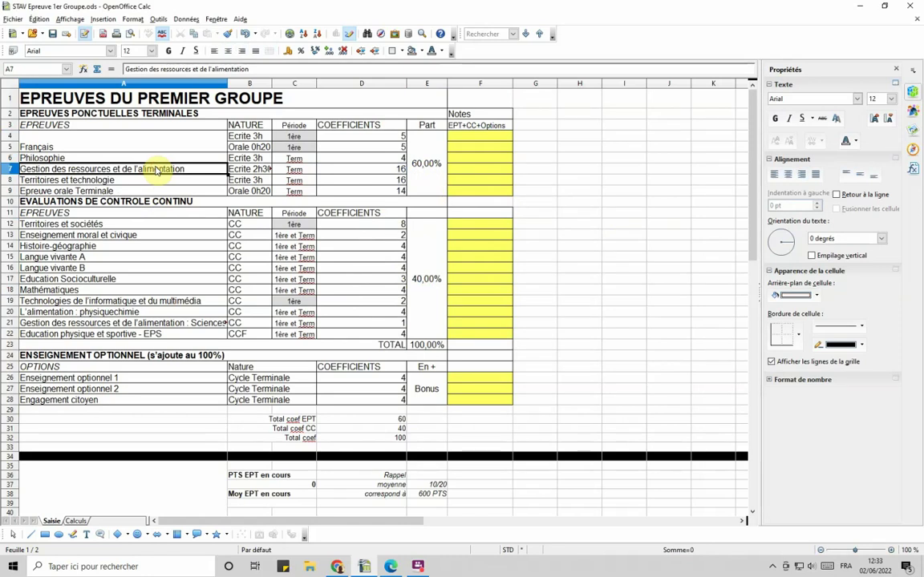
- Switch to 2021-709_final.pdf in Edge and find the terminal exam definitions in the Sommaire de la note de service
left_click(390, 566)
scroll(508, 341, "up", 20)
scroll(508, 341, "up", 20)
scroll(509, 342, "up", 20)
scroll(509, 342, "up", 20)
scroll(550, 305, "down", 10)
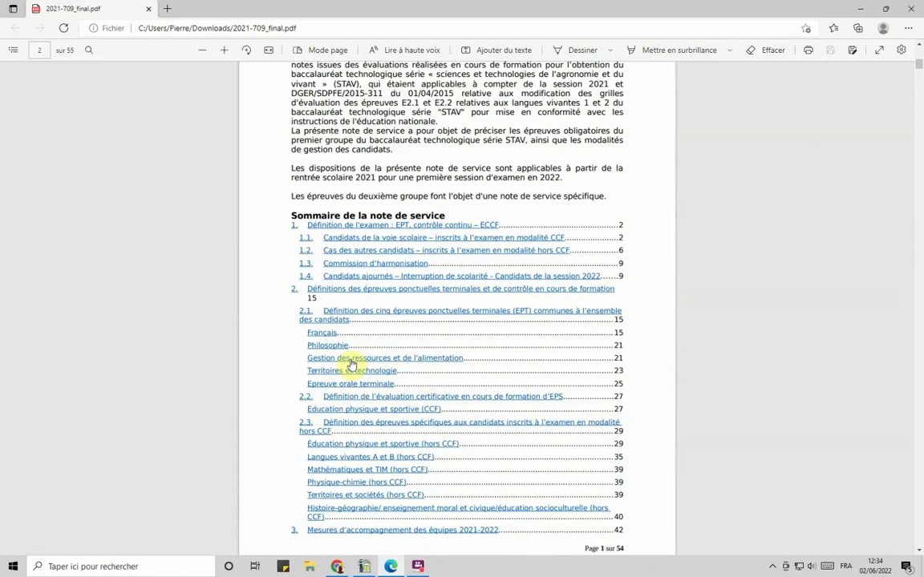
- Return to the OpenOffice Calc spreadsheet and compare the coefficients in D7:D9 with the continuous assessment share in E12
left_click(364, 566)
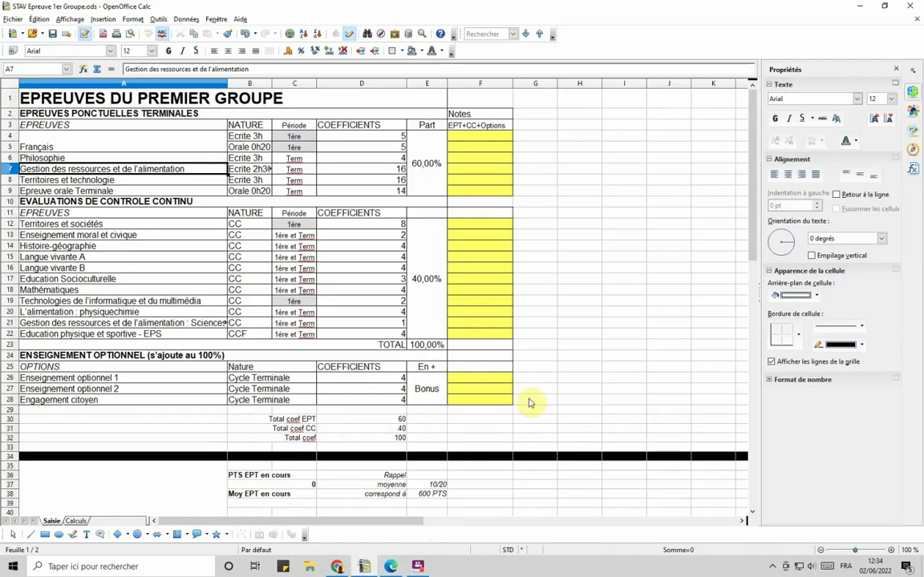
left_click_drag(356, 169, 375, 195)
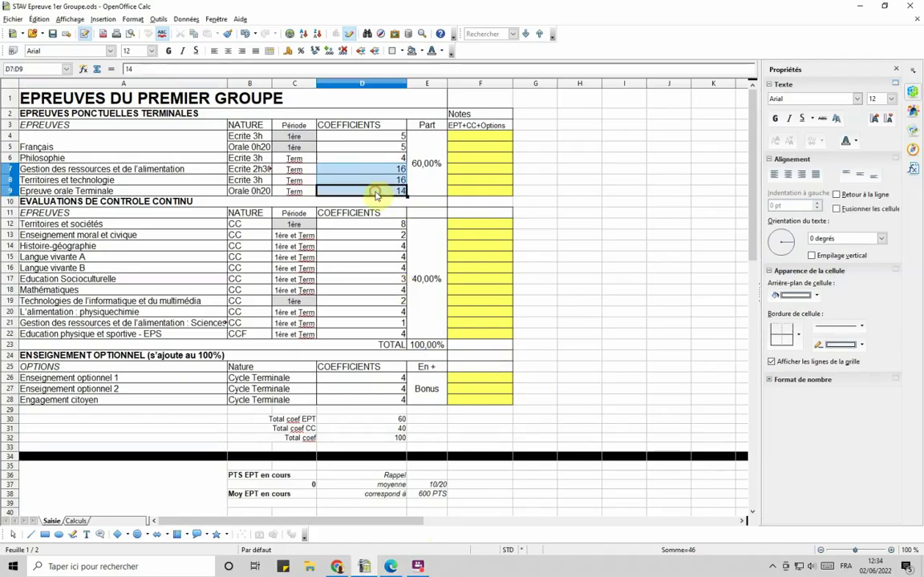
left_click(418, 285)
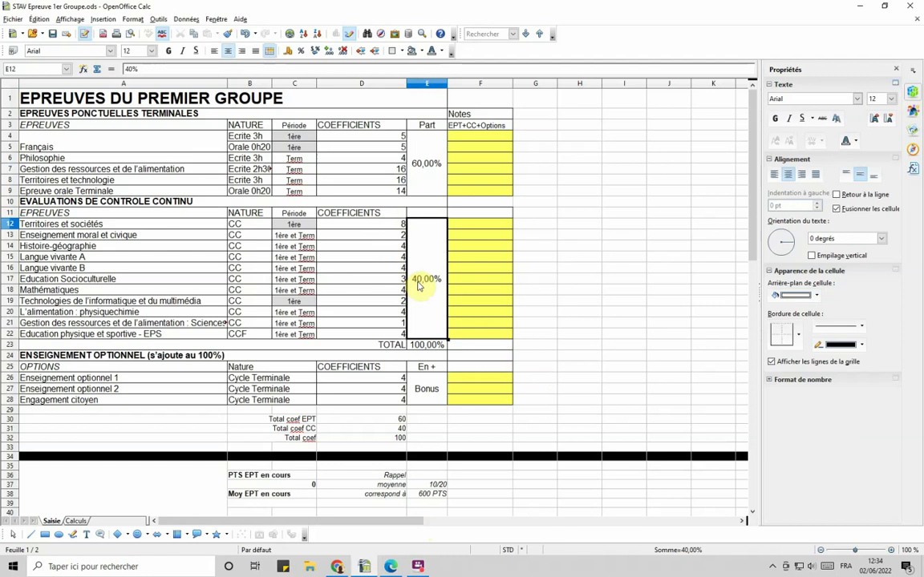
- Examine the continuous assessment coefficients in D12:D22, including the Sciences et techniques des équipements subject in row 21
left_click(367, 227)
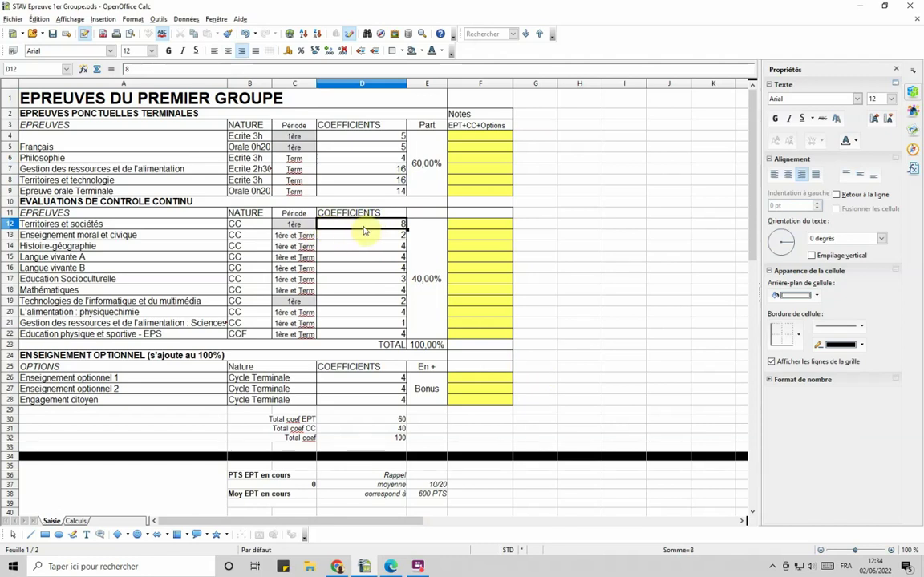
left_click_drag(362, 237, 371, 333)
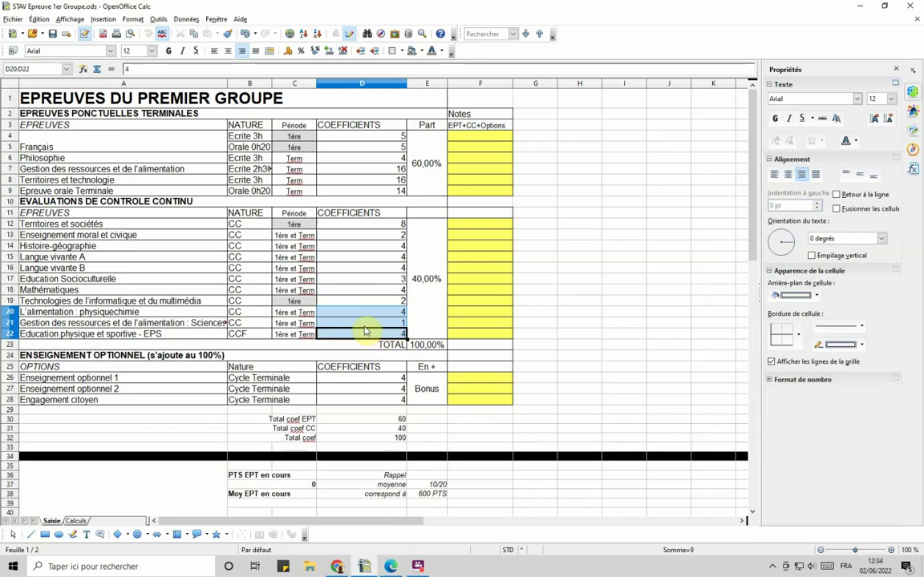
left_click(361, 324)
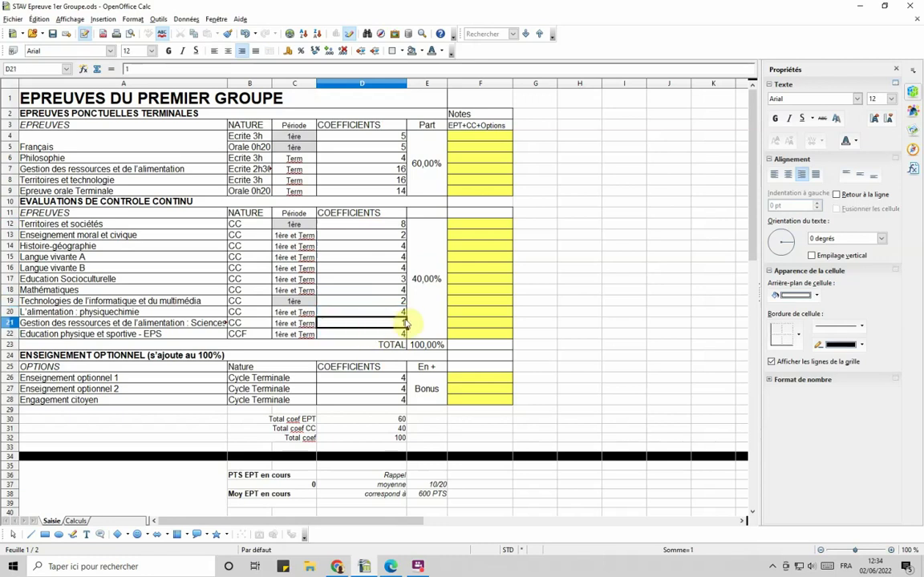
left_click(205, 325)
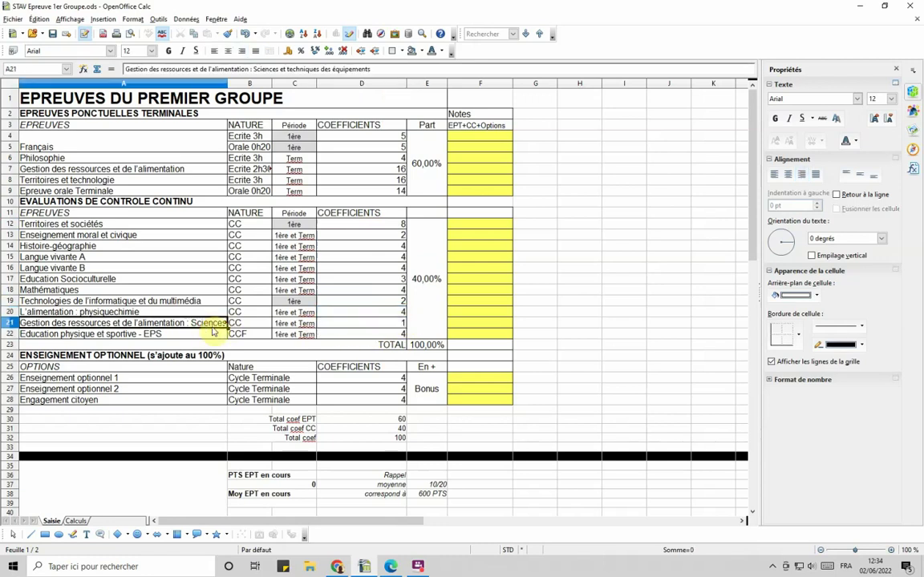
left_click(362, 324)
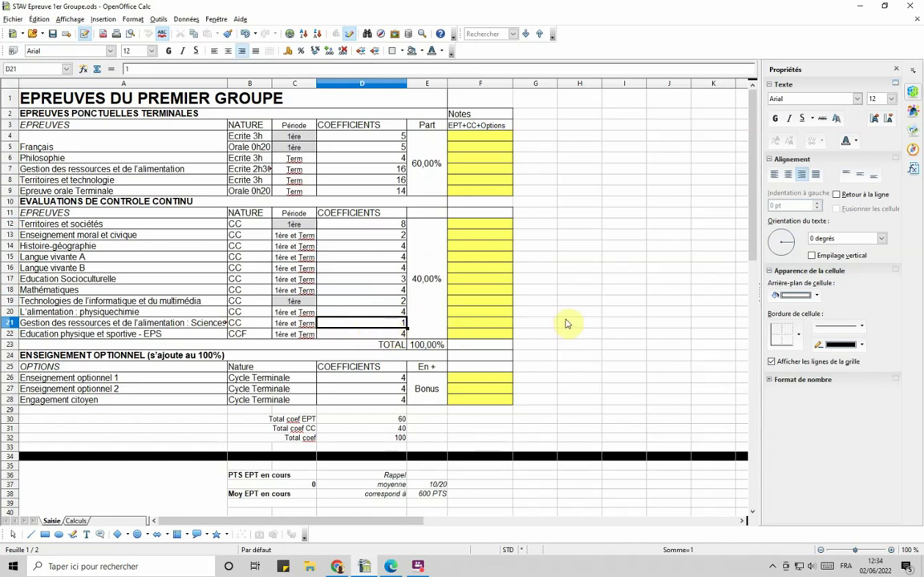
- Enter 20 for Enseignement optionnel 1 in F26 and check the resulting option bonus in B49
left_click(496, 380)
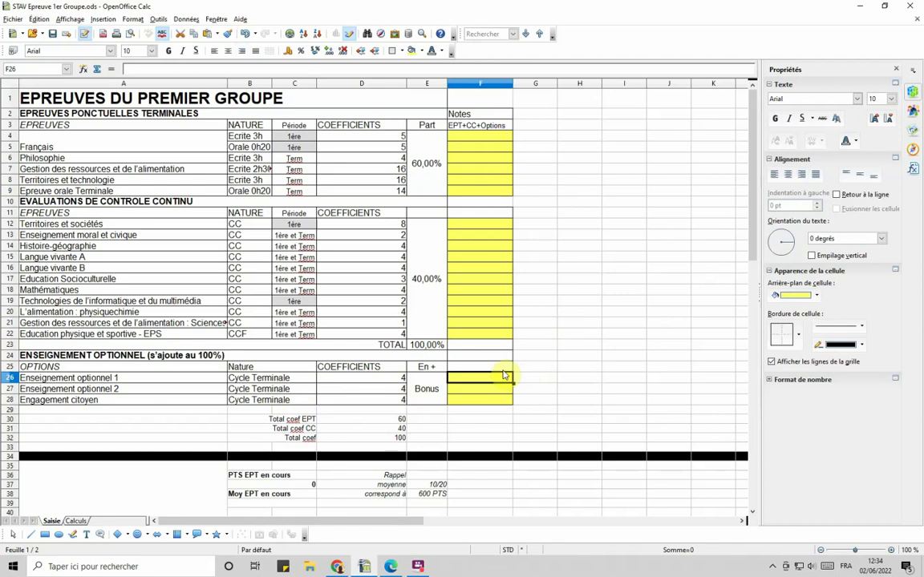
key("Down")
scroll(612, 386, "down", 4)
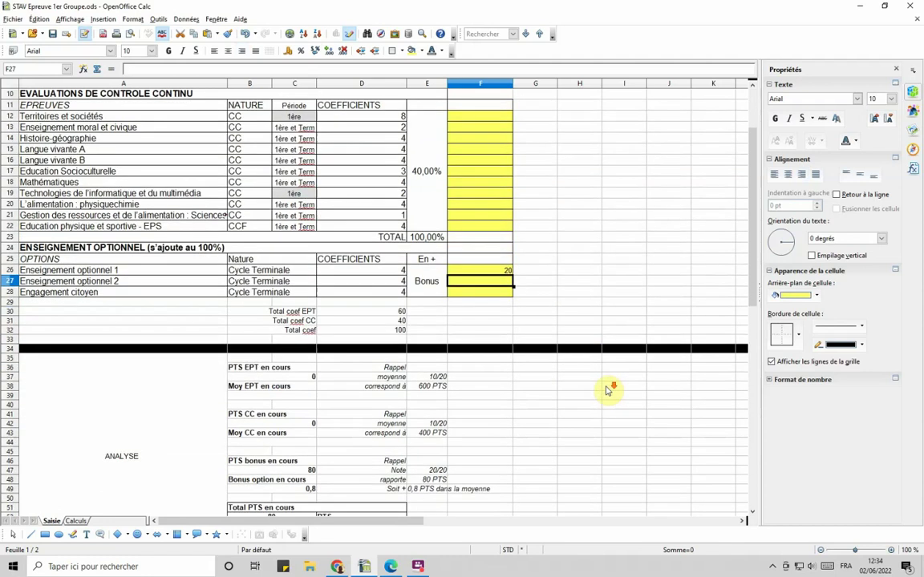
left_click(297, 456)
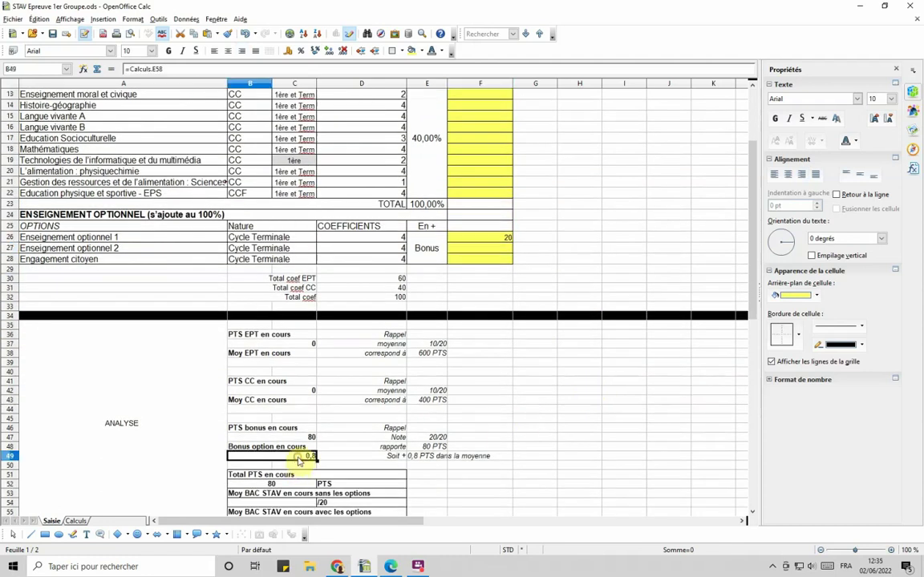
- Enter 20 for Enseignement optionnel 2 in F27
left_click_drag(489, 238, 491, 248)
key("ctrl+d")
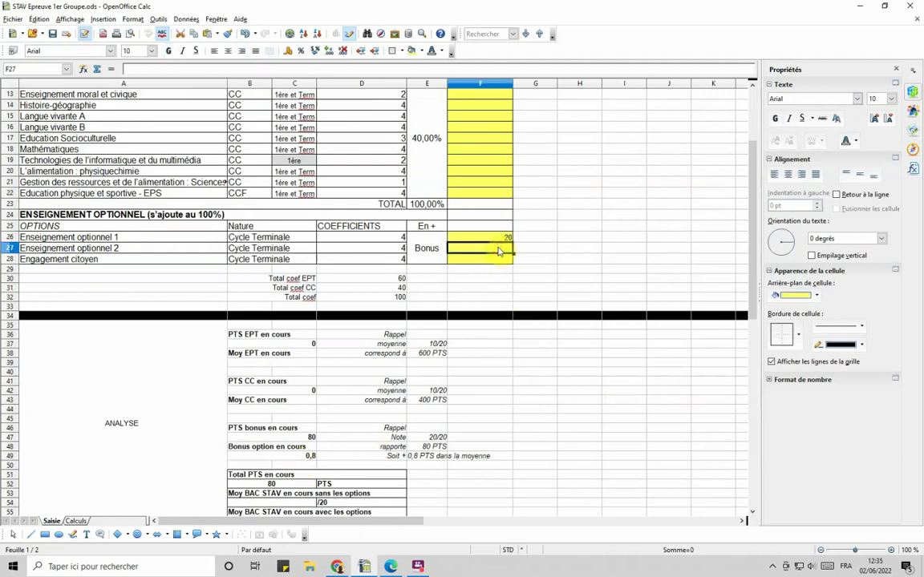
key("Down")
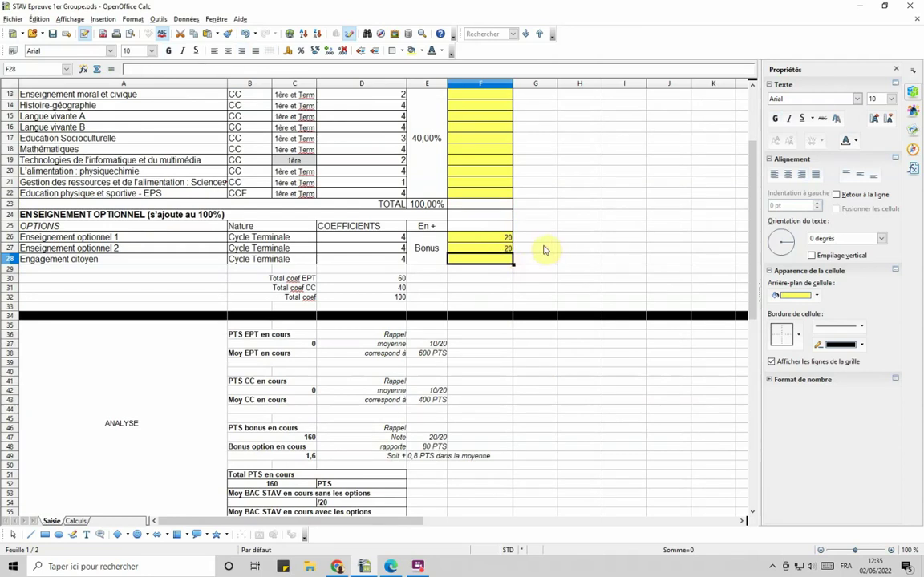
- Delete the contents of the optional subject grades in F26:F27
left_click_drag(487, 238, 483, 252)
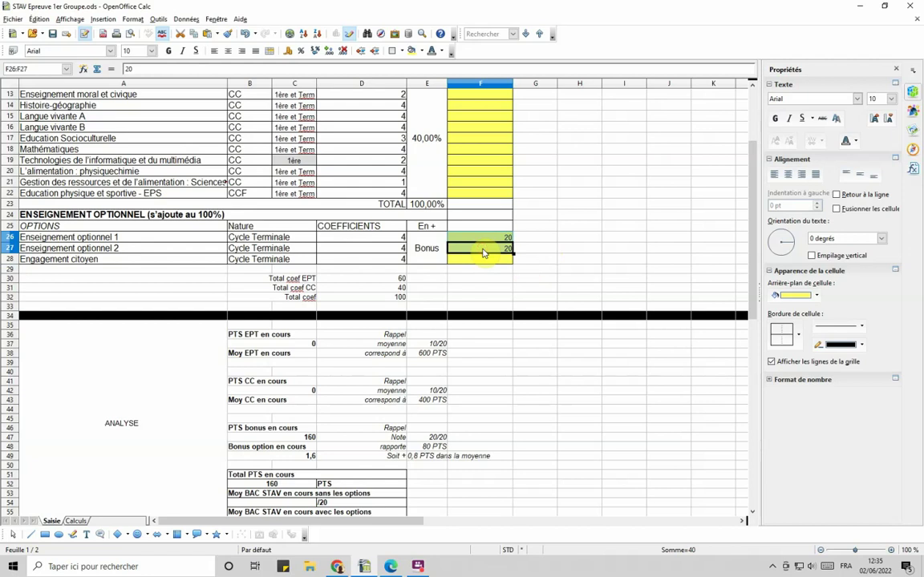
key("Delete")
left_click(535, 230)
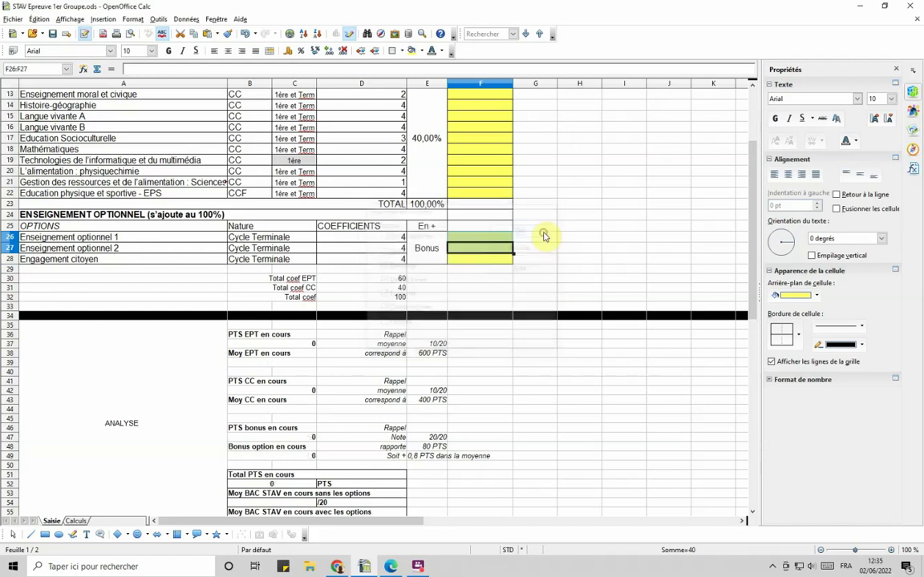
- Switch to the PDF service note in Edge and find footnote 5 on the Epreuves du deuxième groupe
left_click(391, 567)
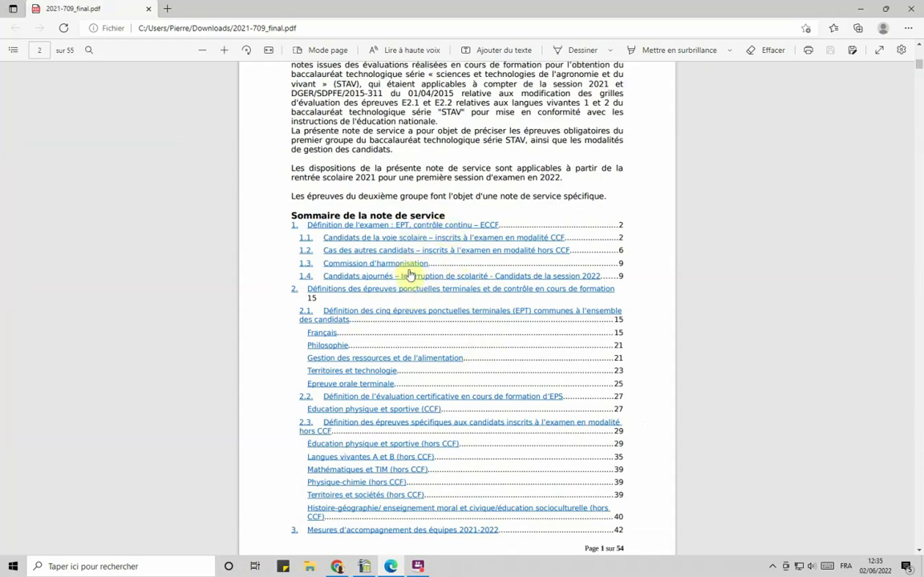
scroll(497, 285, "down", 12)
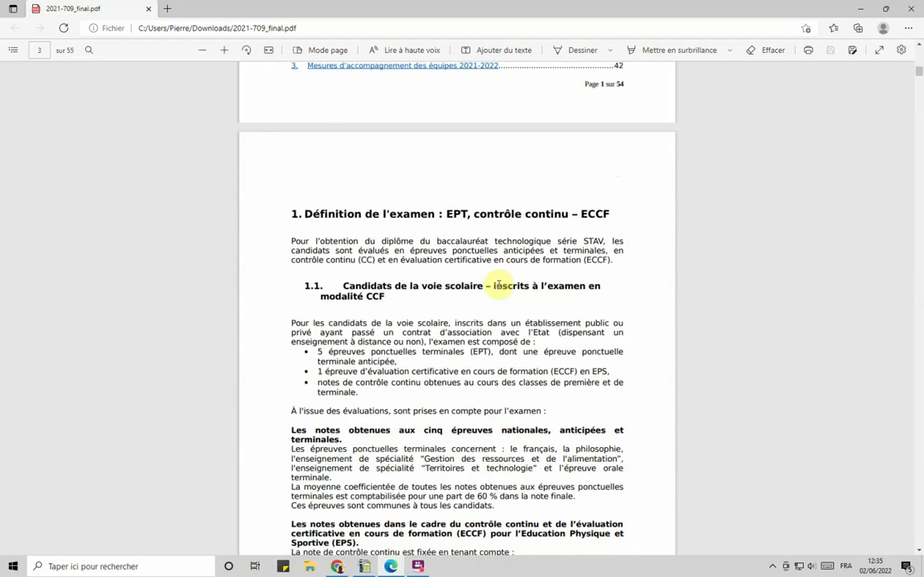
scroll(497, 279, "down", 12)
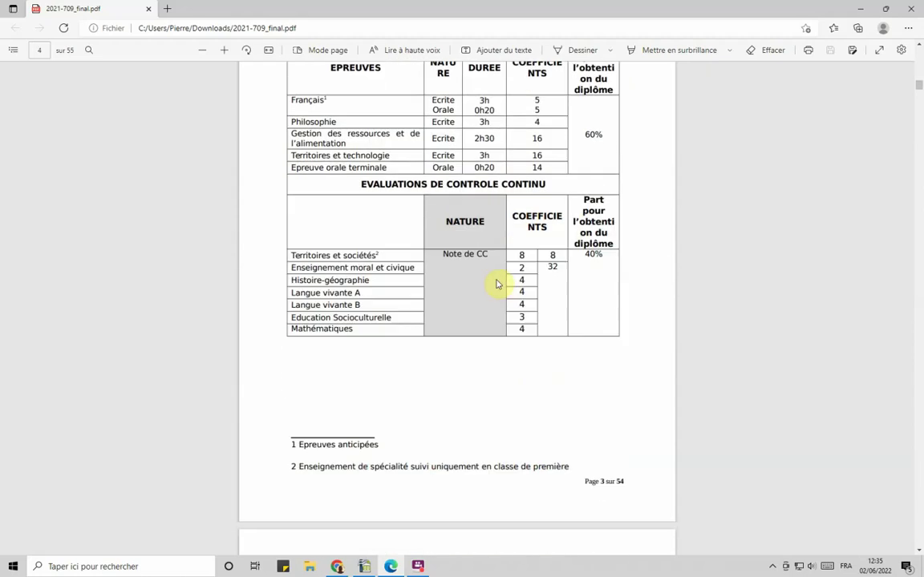
scroll(499, 282, "up", 6)
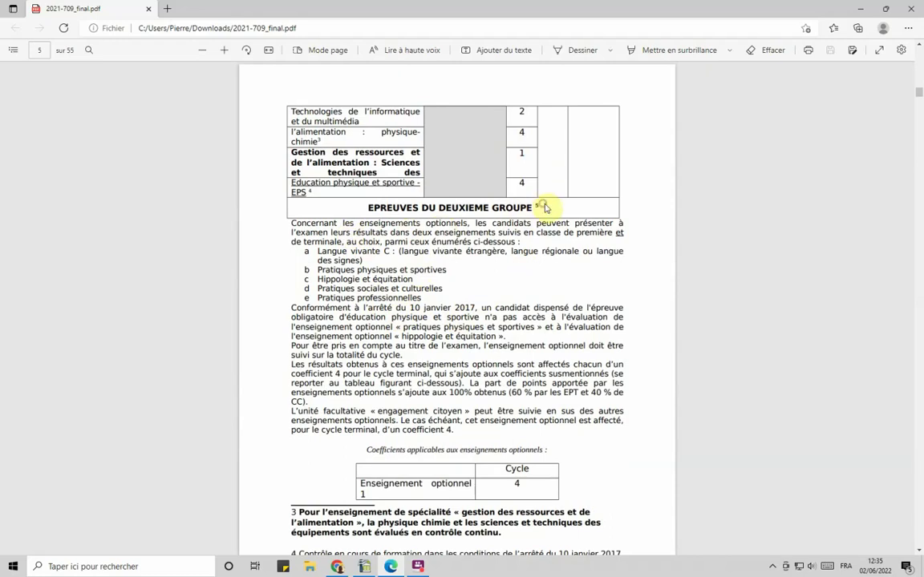
scroll(489, 252, "down", 8)
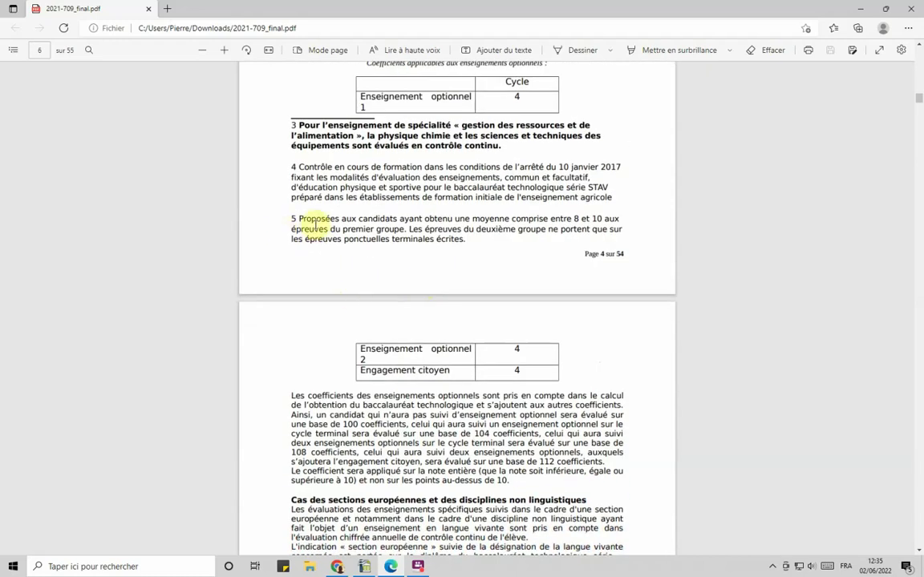
- Read footnote 5 on second-group eligibility and the exams concerned, highlighting its key passages, and go back to the coefficient table
left_click_drag(291, 219, 605, 221)
left_click(377, 228)
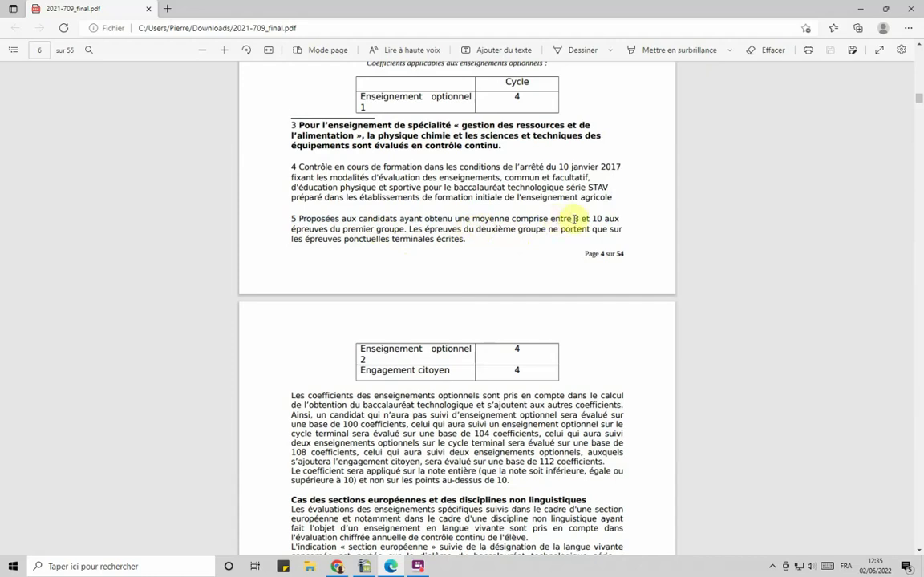
left_click_drag(357, 230, 404, 230)
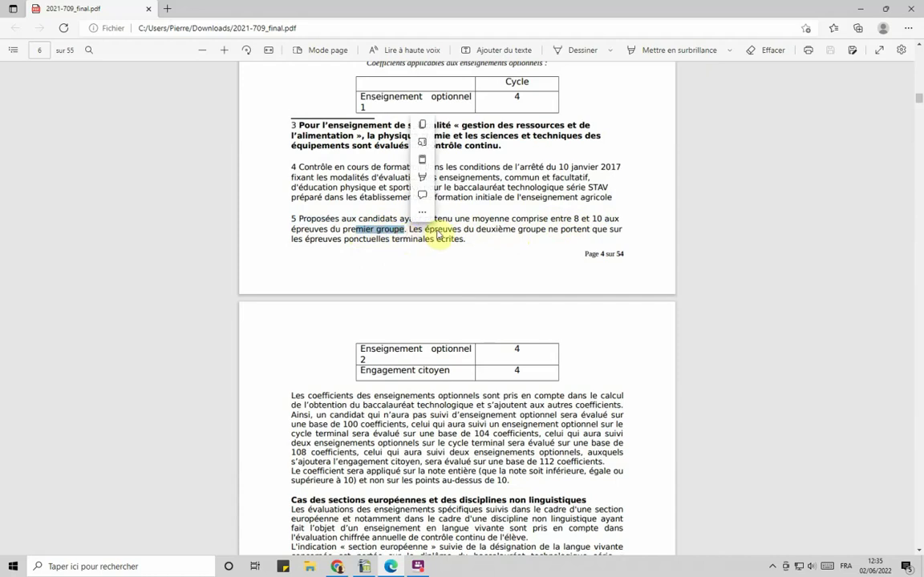
left_click(438, 235)
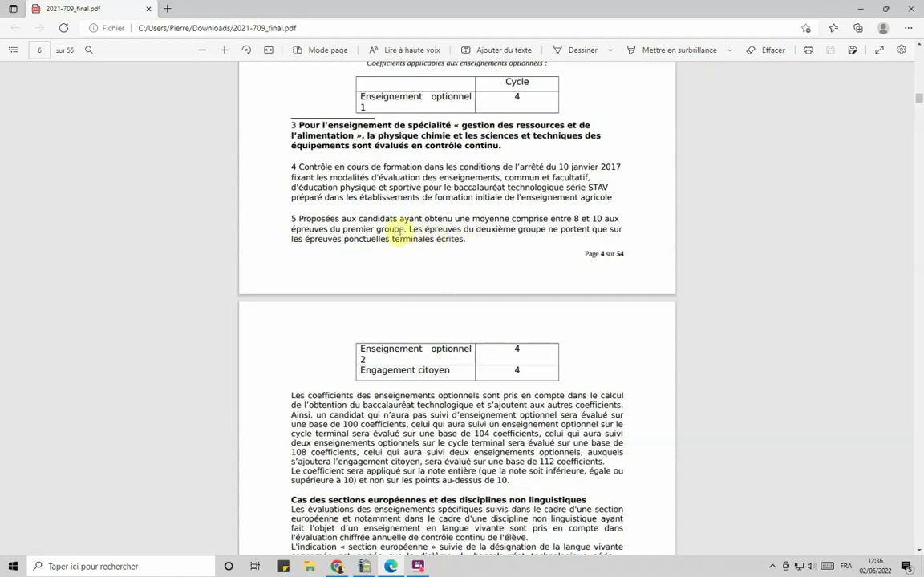
left_click_drag(408, 229, 402, 241)
scroll(425, 257, "up", 5)
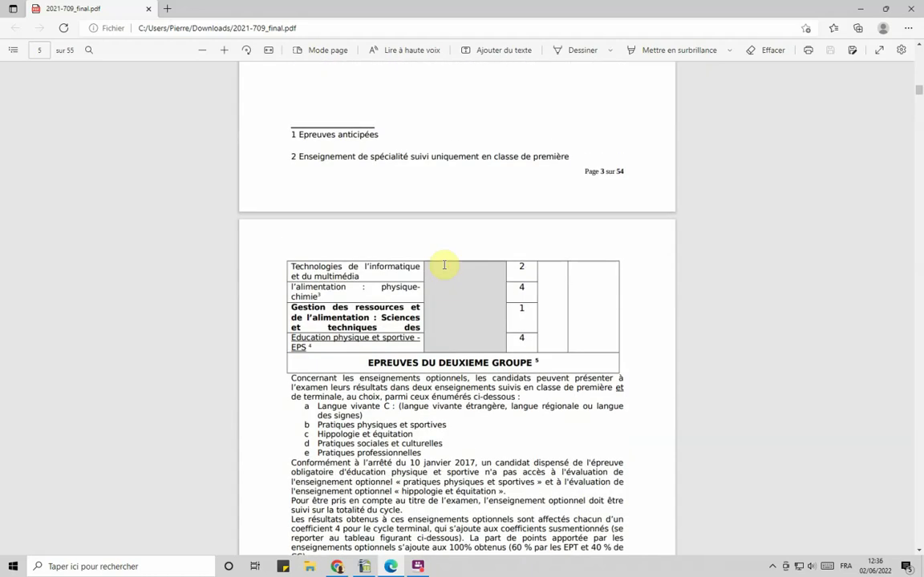
- Return to the OpenOffice Calc spreadsheet and examine the written terminal exams in A6:A8 and the coefficients in D7:D8
key("alt+Tab")
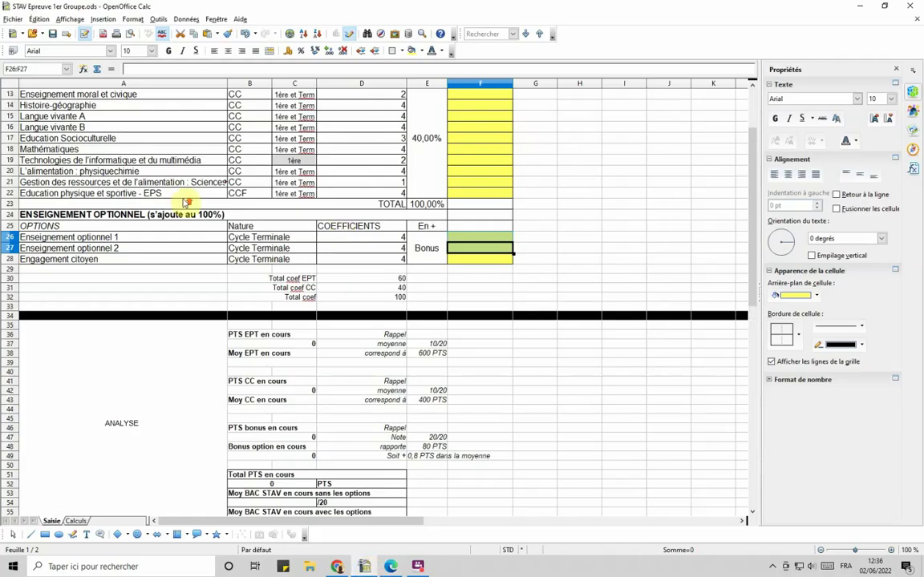
scroll(168, 186, "up", 4)
left_click(246, 159)
key("Down")
key("Down")
left_click_drag(181, 157, 183, 183)
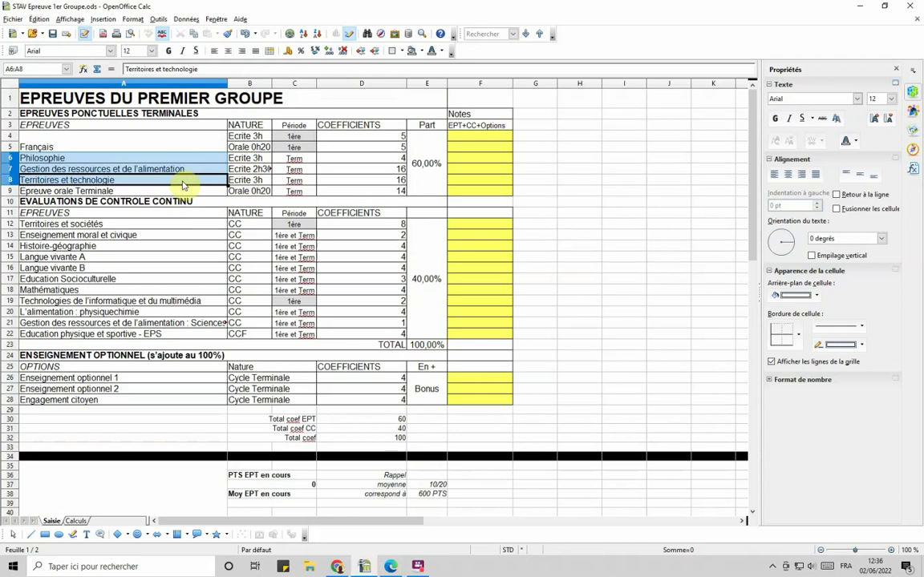
left_click_drag(350, 169, 350, 181)
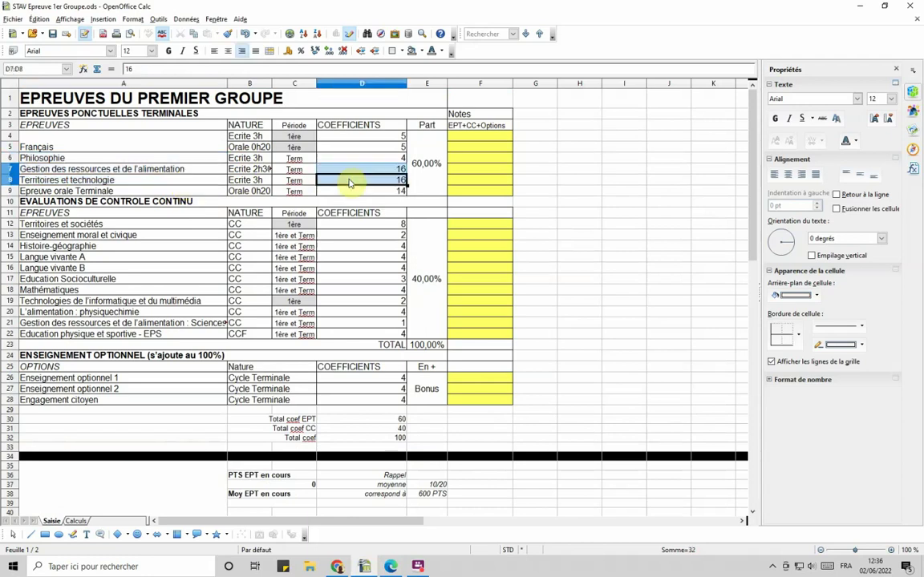